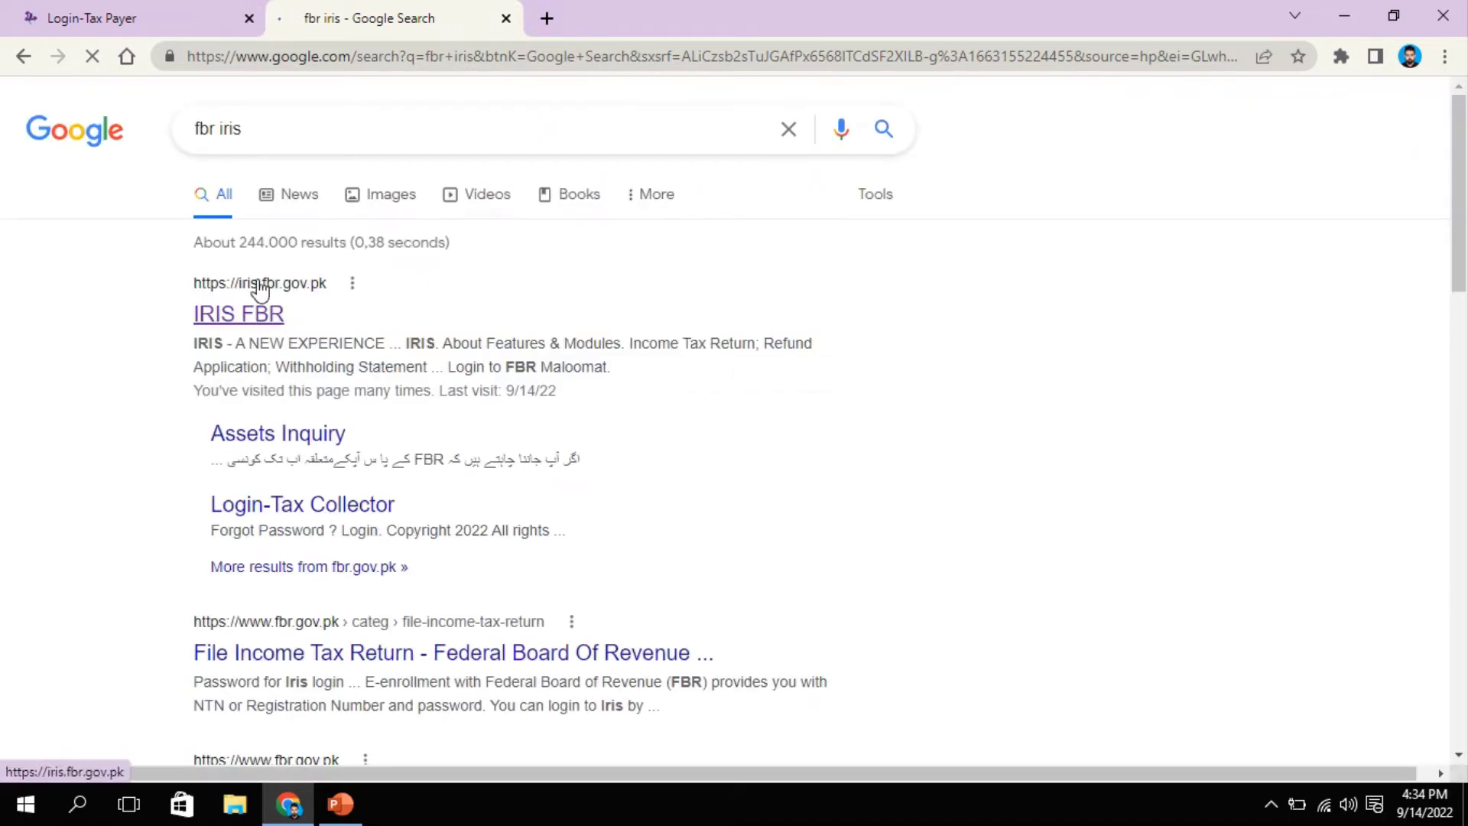
# Step: Open the IRIS FBR Google result so the iris.fbr.gov.pk taxpayer login page loads
pyautogui.click(244, 312)
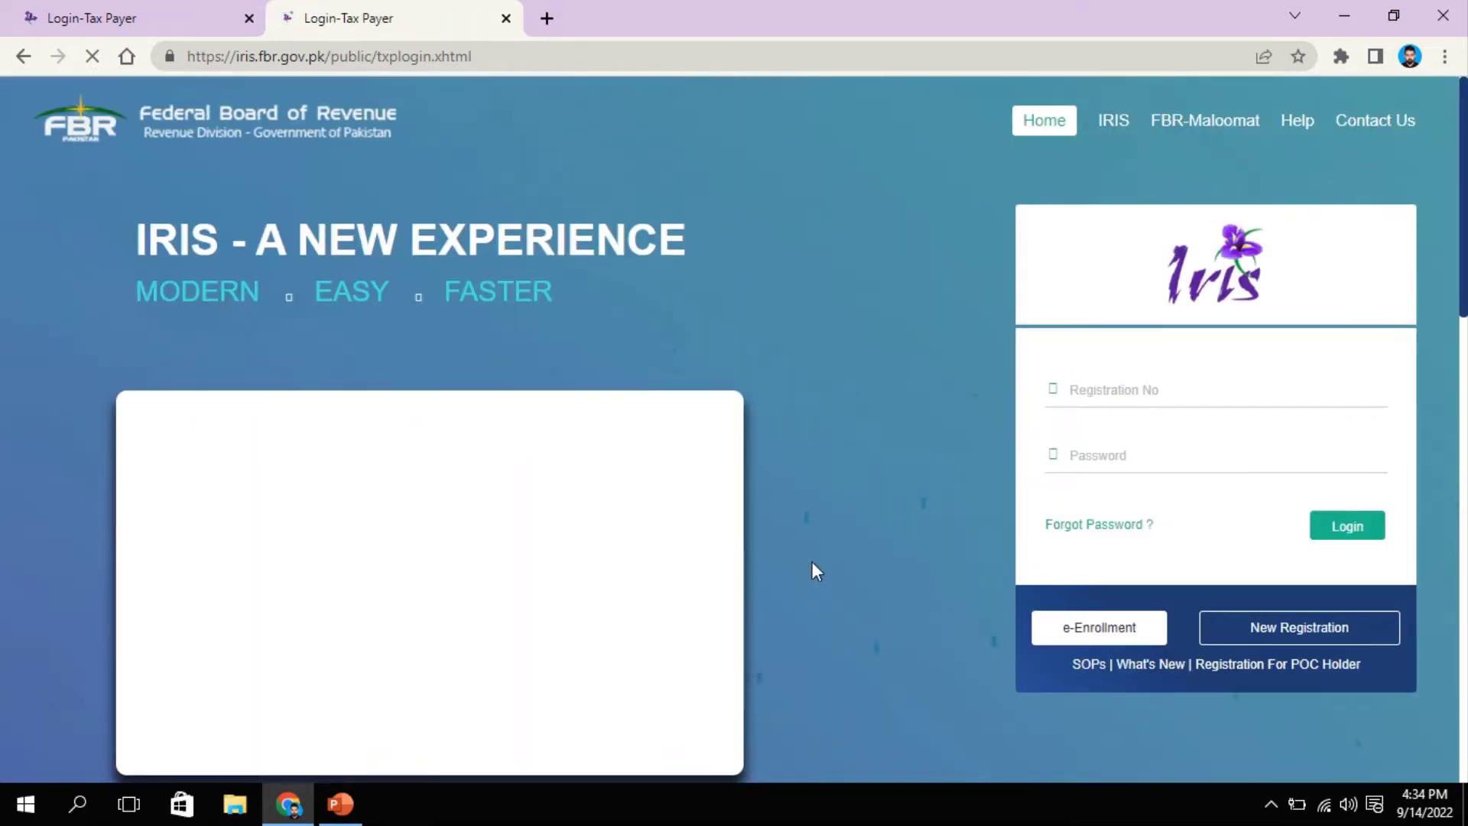
pyautogui.scroll(-8, 812, 561)
pyautogui.scroll(8, 812, 562)
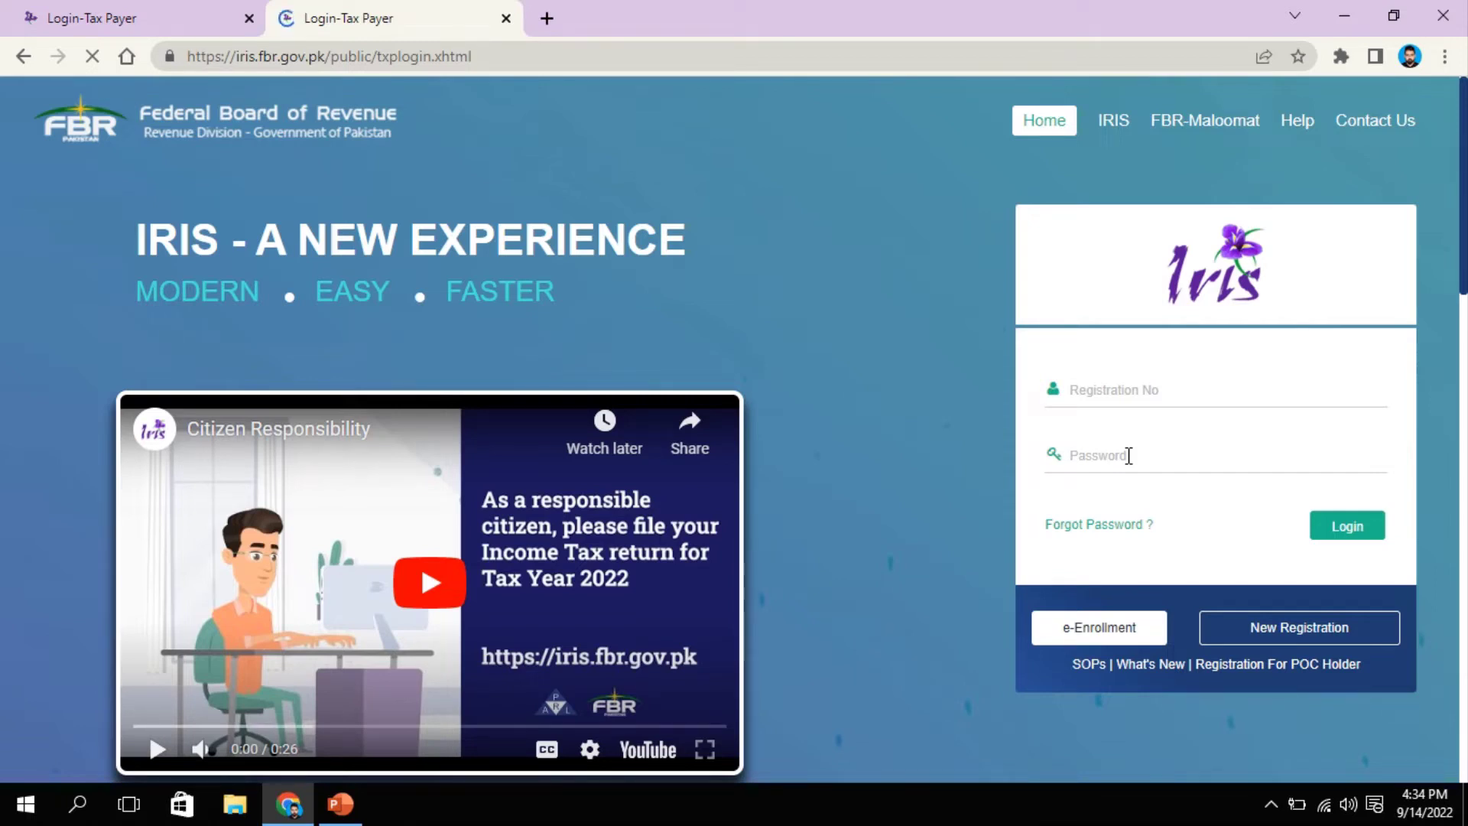
# Step: Bring up the Forgot Password dialog from the IRIS login page
pyautogui.click(1128, 391)
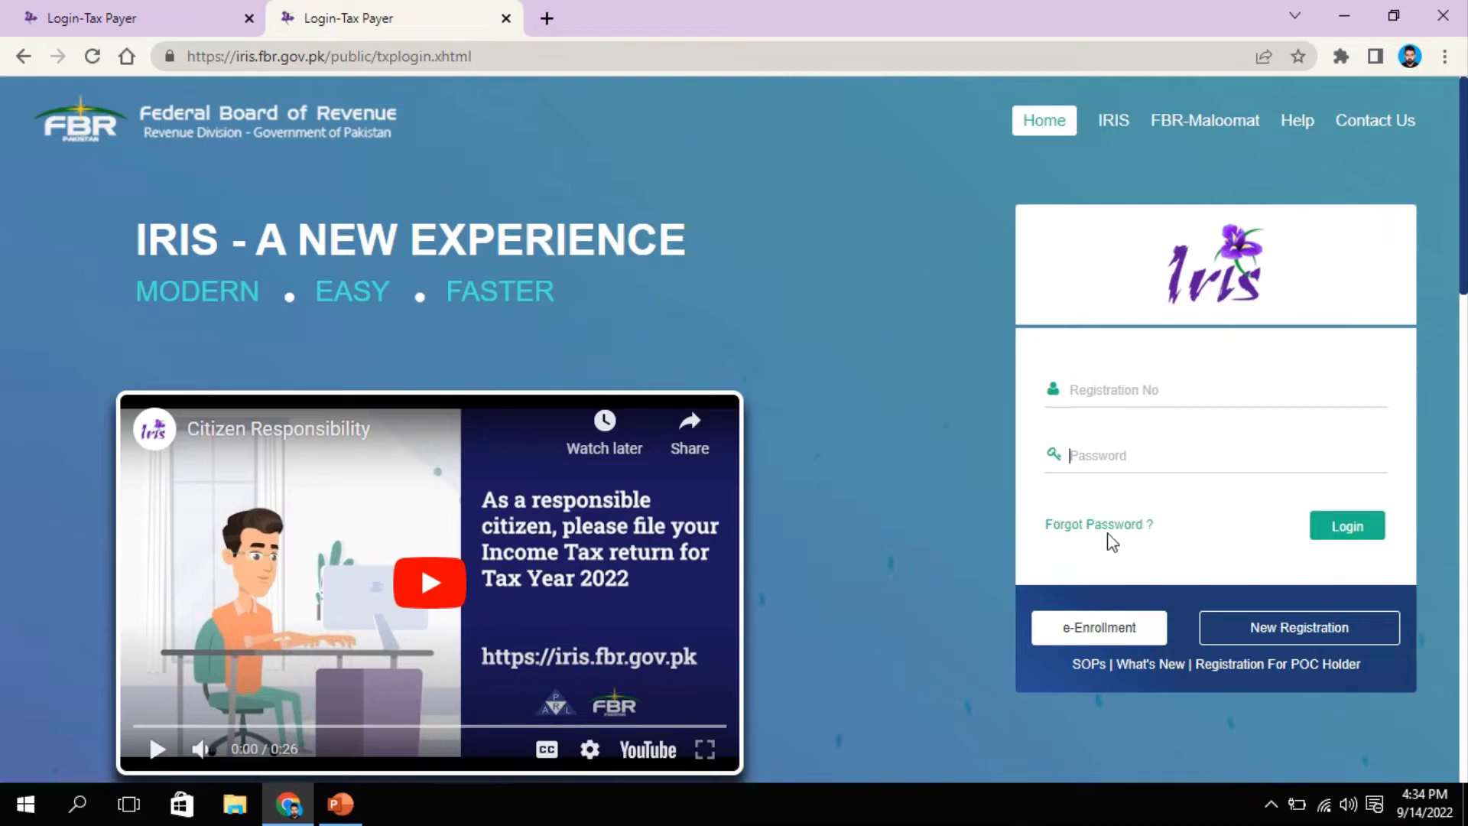
pyautogui.click(1112, 528)
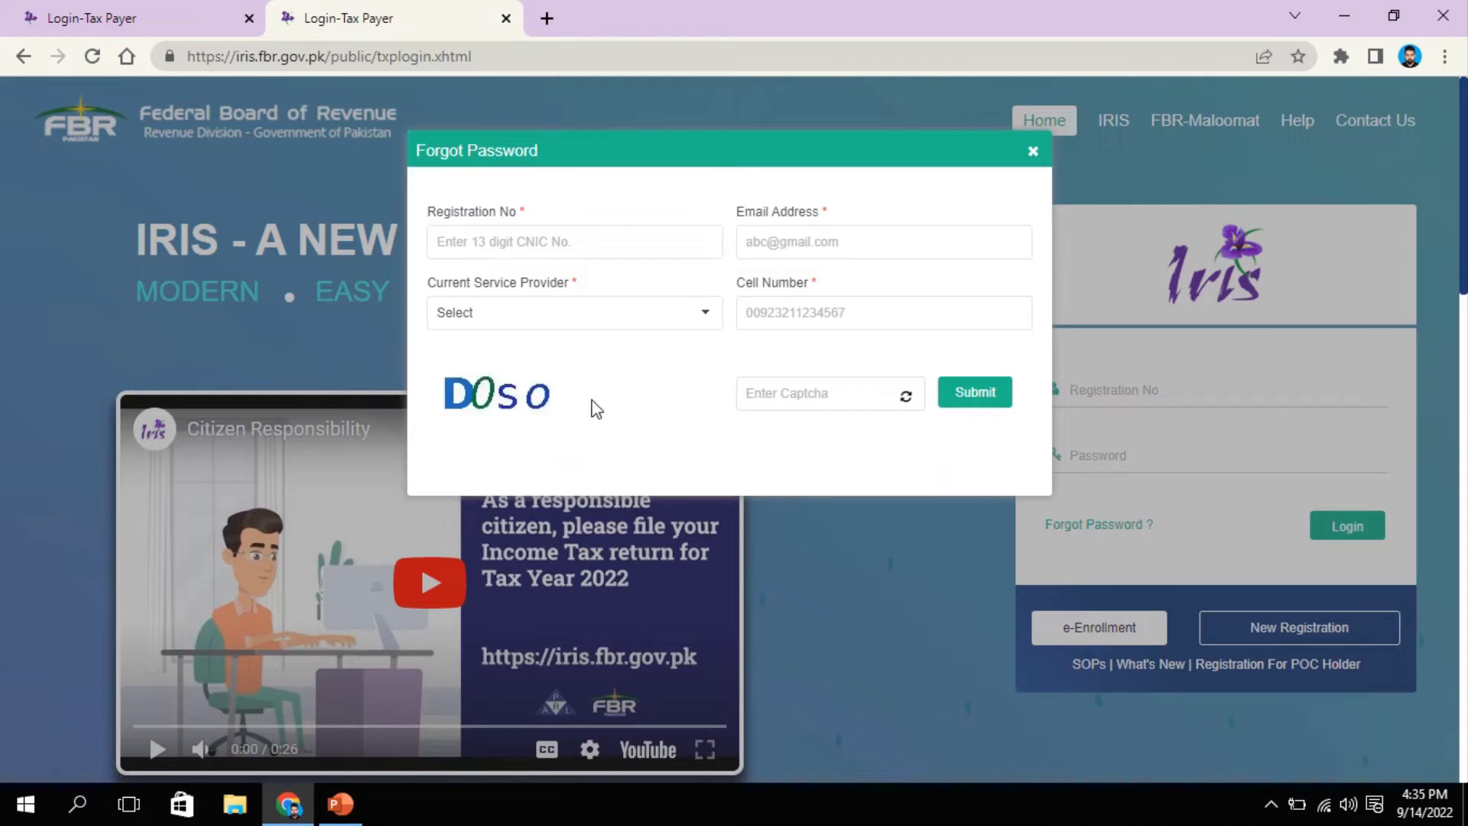
pyautogui.click(800, 242)
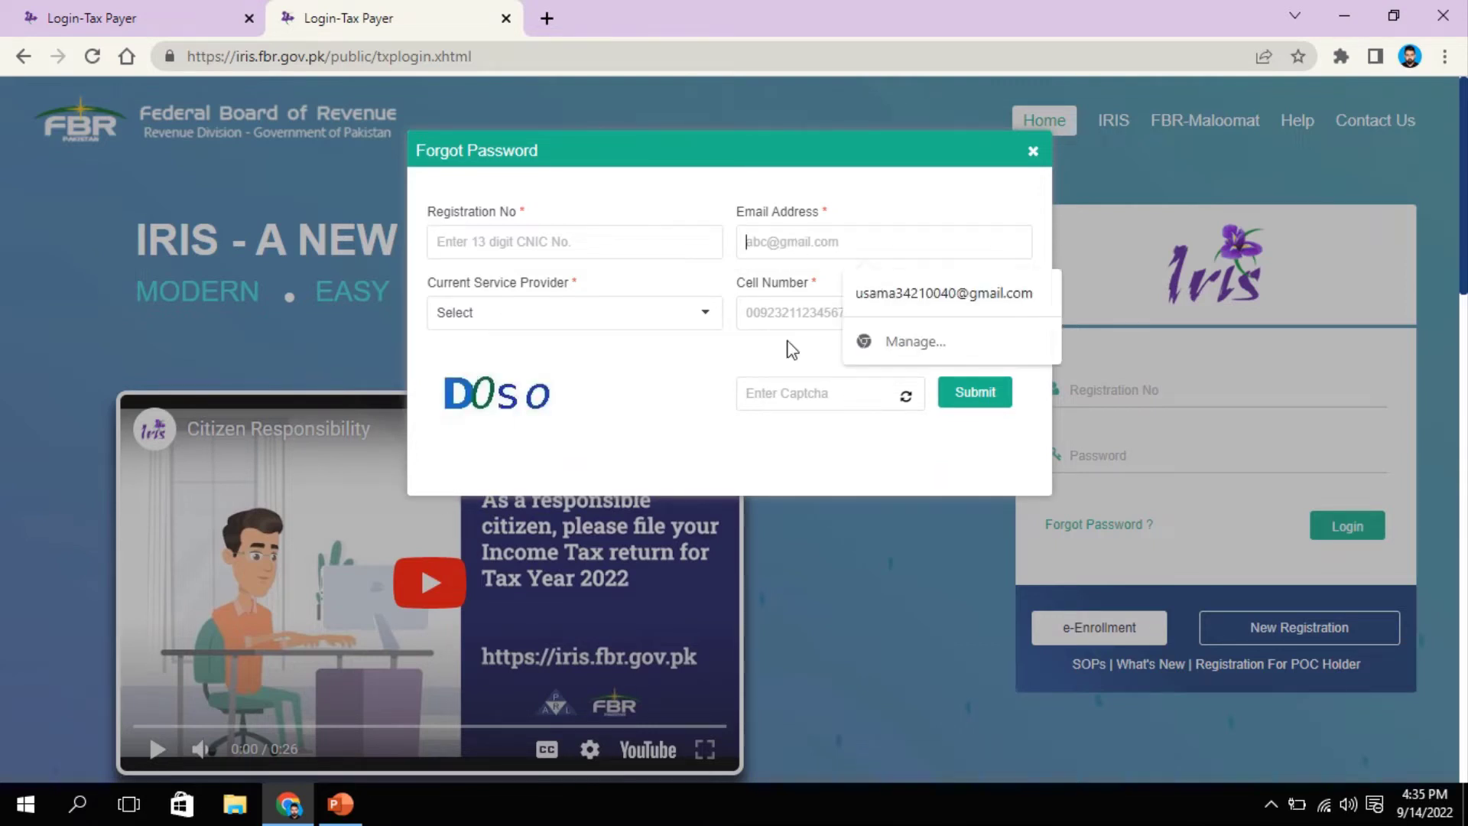
pyautogui.click(690, 392)
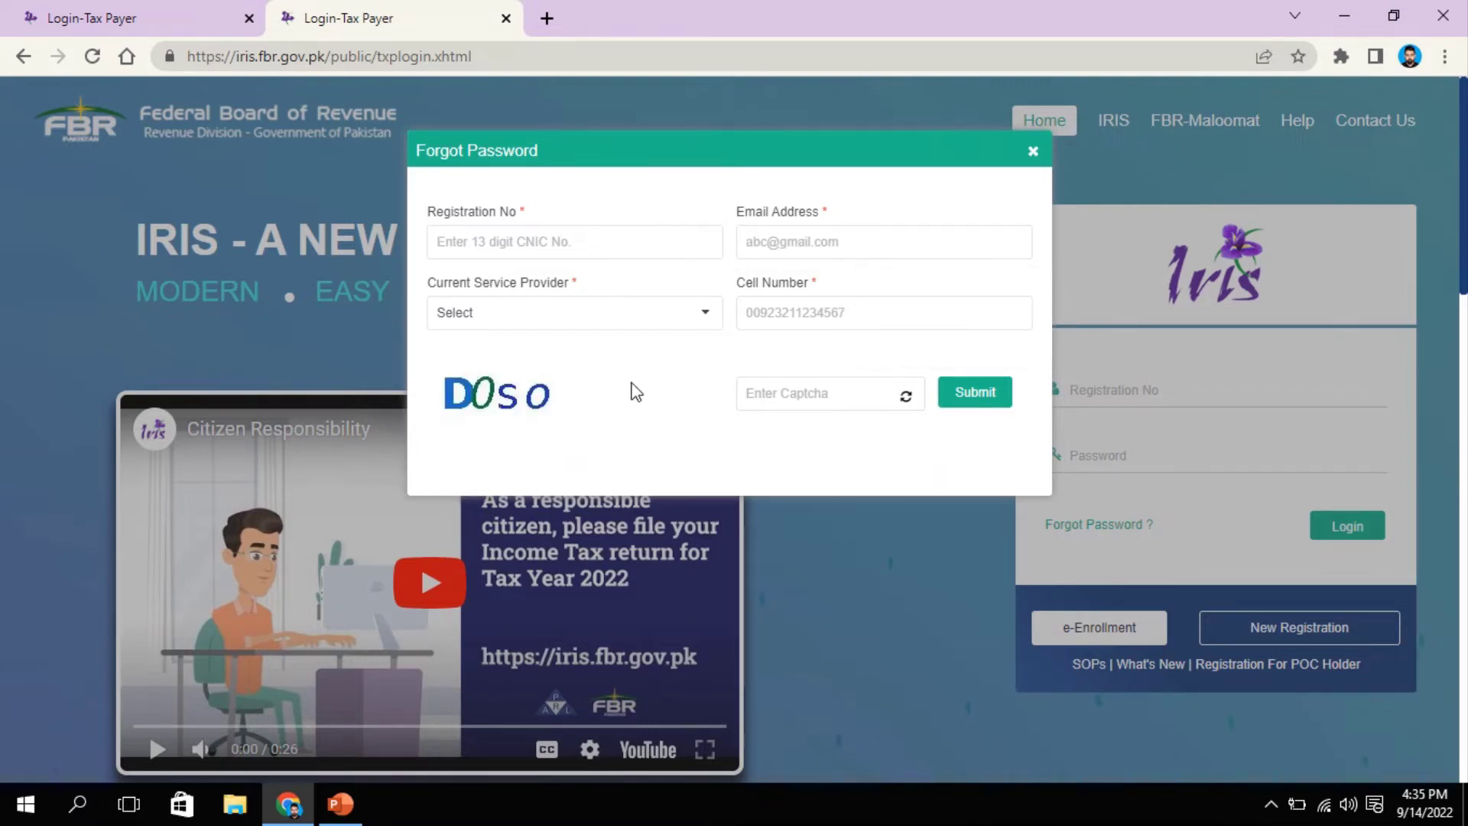
pyautogui.click(543, 327)
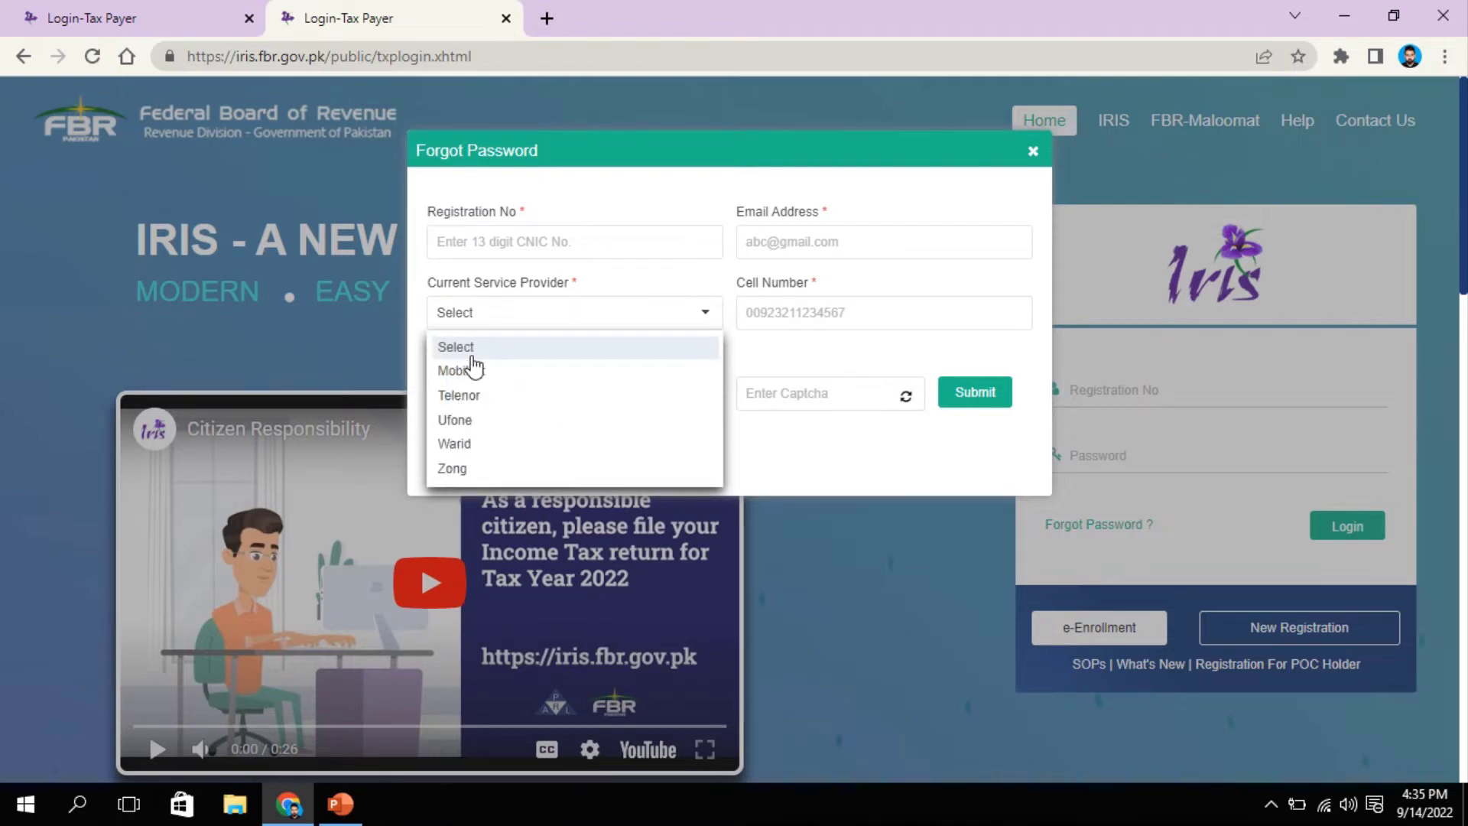
pyautogui.click(770, 442)
pyautogui.click(803, 318)
pyautogui.click(794, 395)
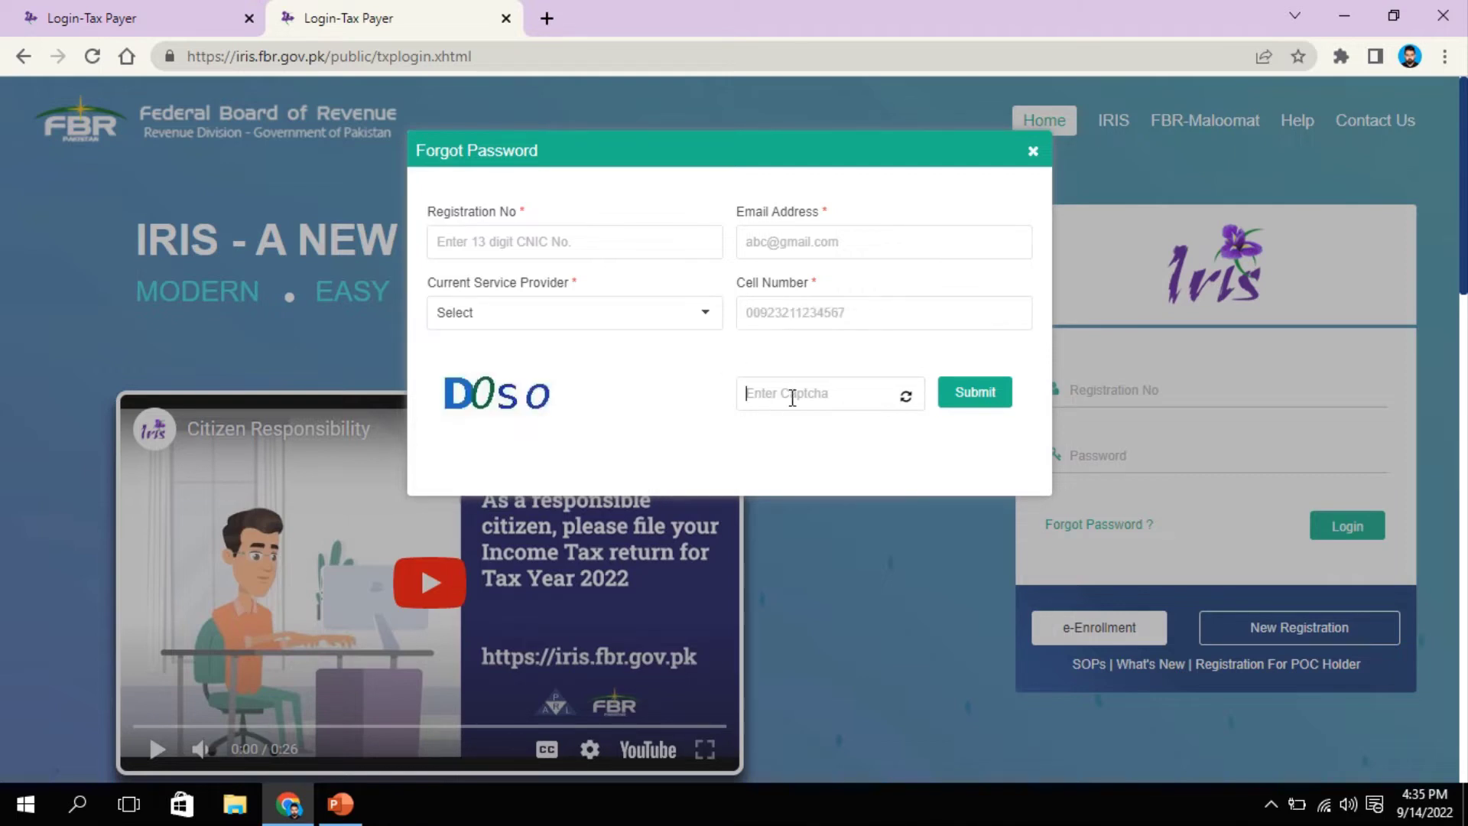
pyautogui.moveTo(478, 403); pyautogui.dragTo(480, 368)
# Step: Close the Forgot Password dialog and start a New Registration
pyautogui.click(1032, 152)
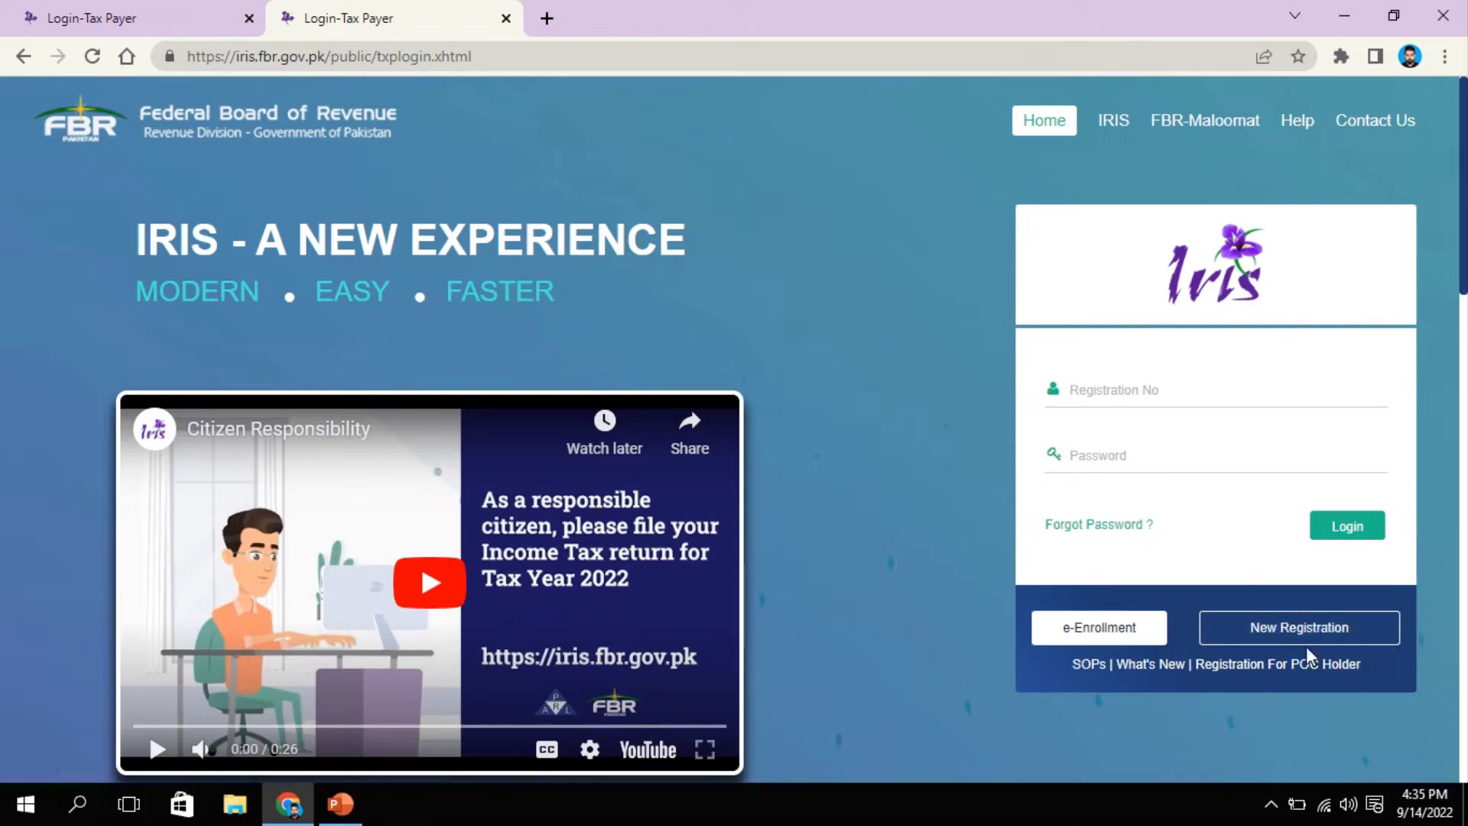
pyautogui.click(1290, 629)
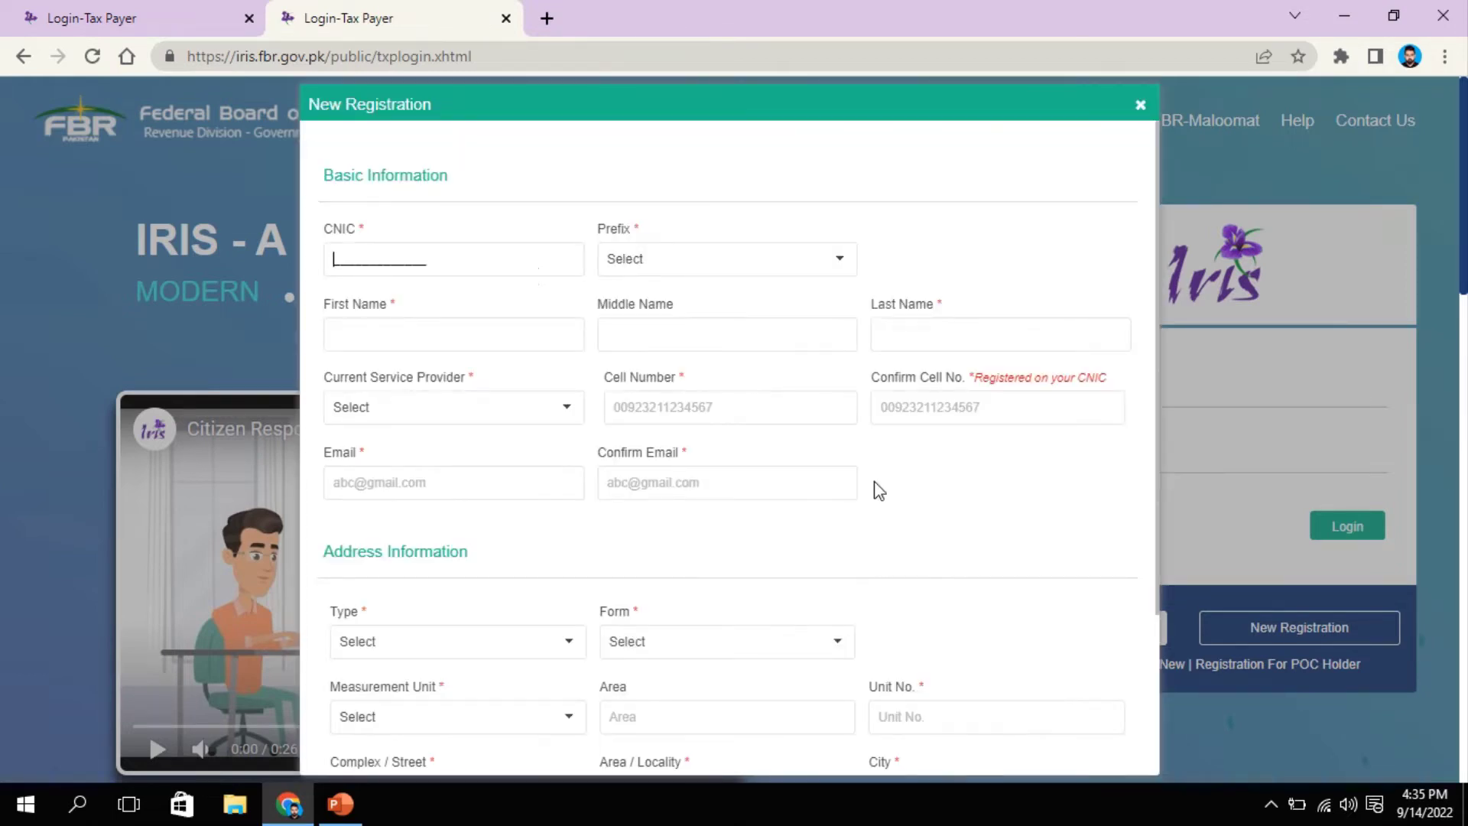
pyautogui.scroll(-3, 675, 585)
pyautogui.scroll(3, 675, 586)
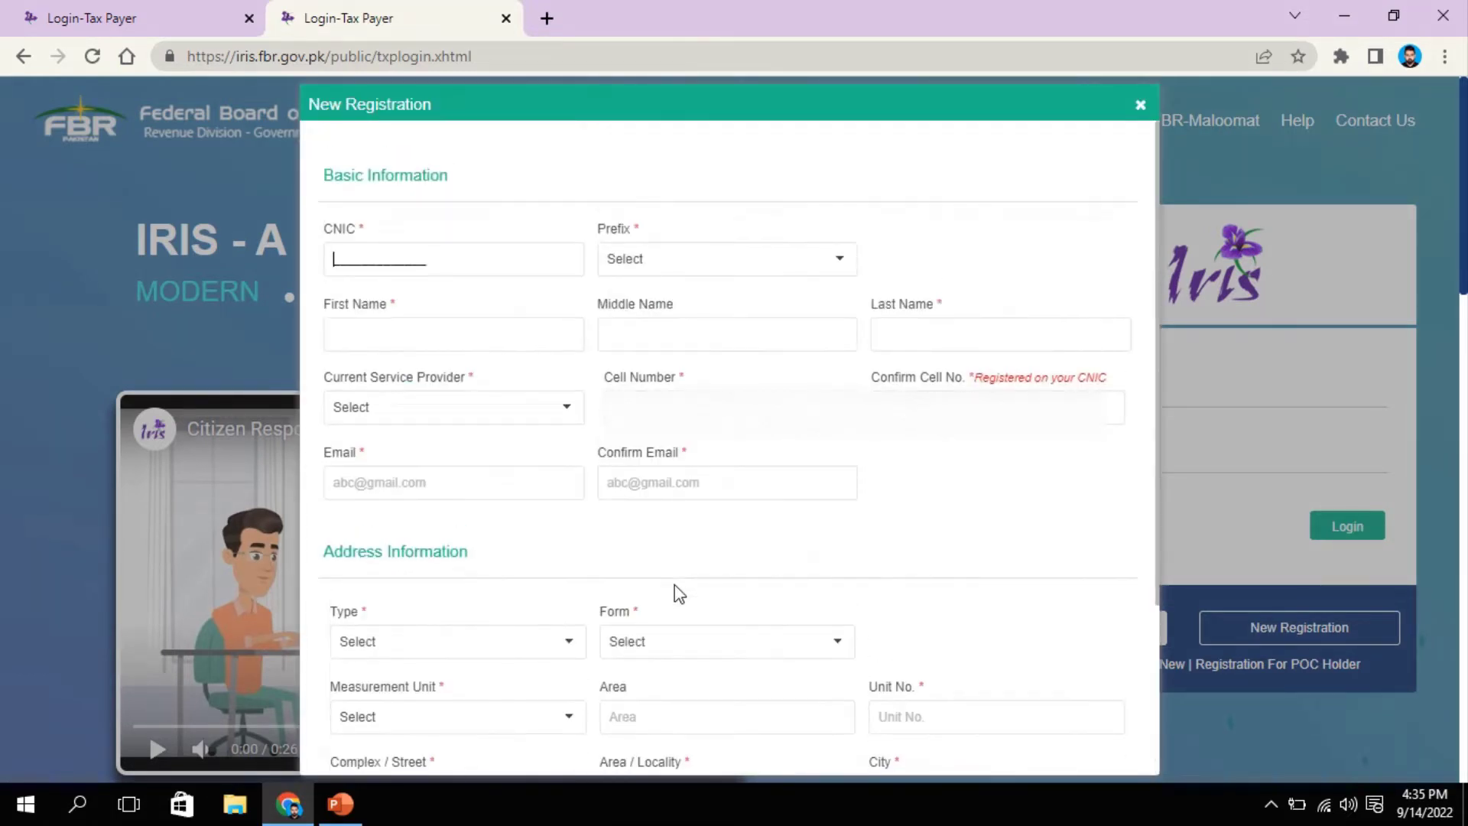
# Step: Enter the applicant's CNIC number under Basic Information
pyautogui.click(429, 277)
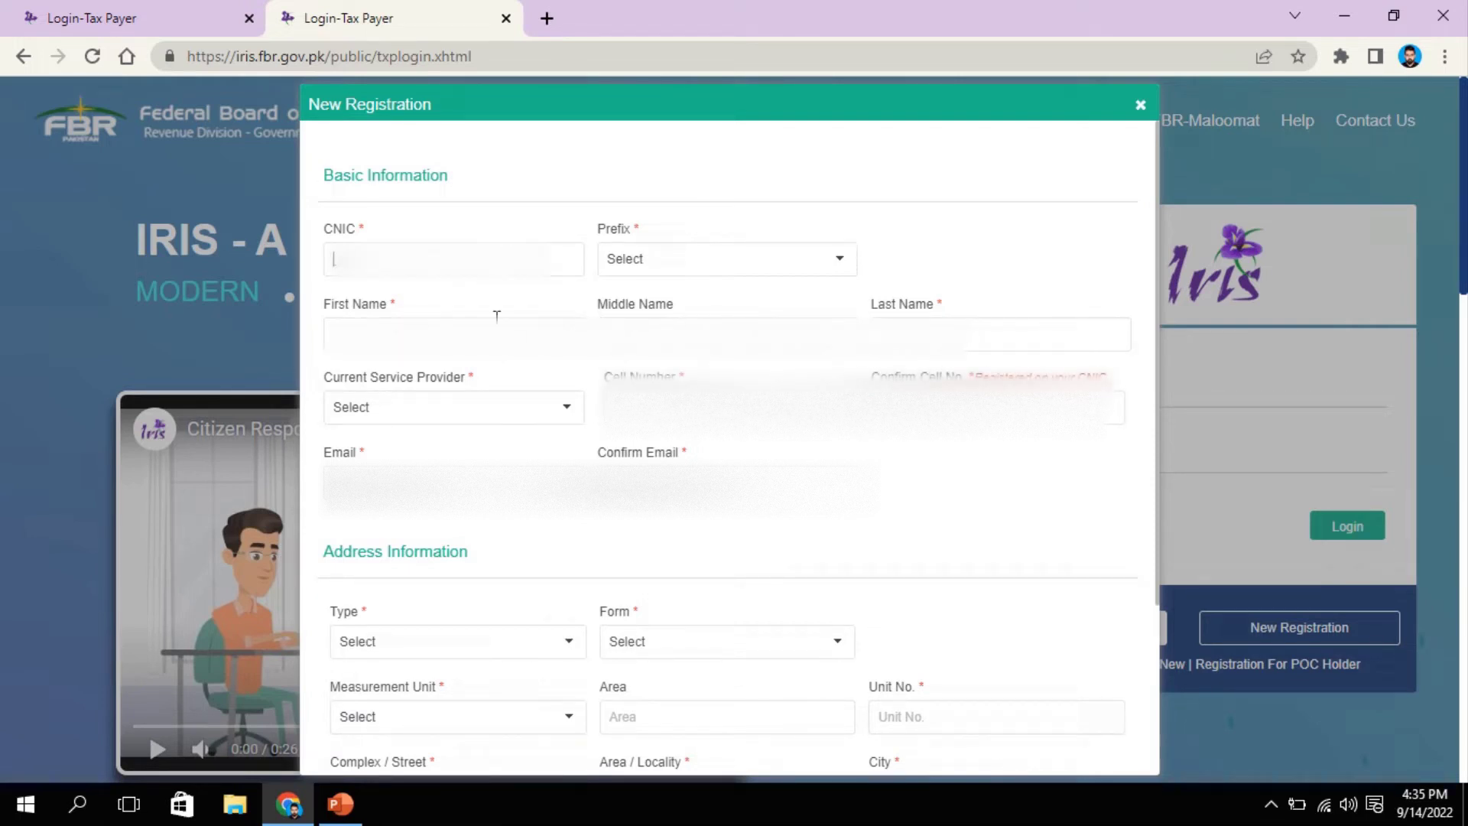
pyautogui.moveTo(691, 123)
pyautogui.click(585, 46)
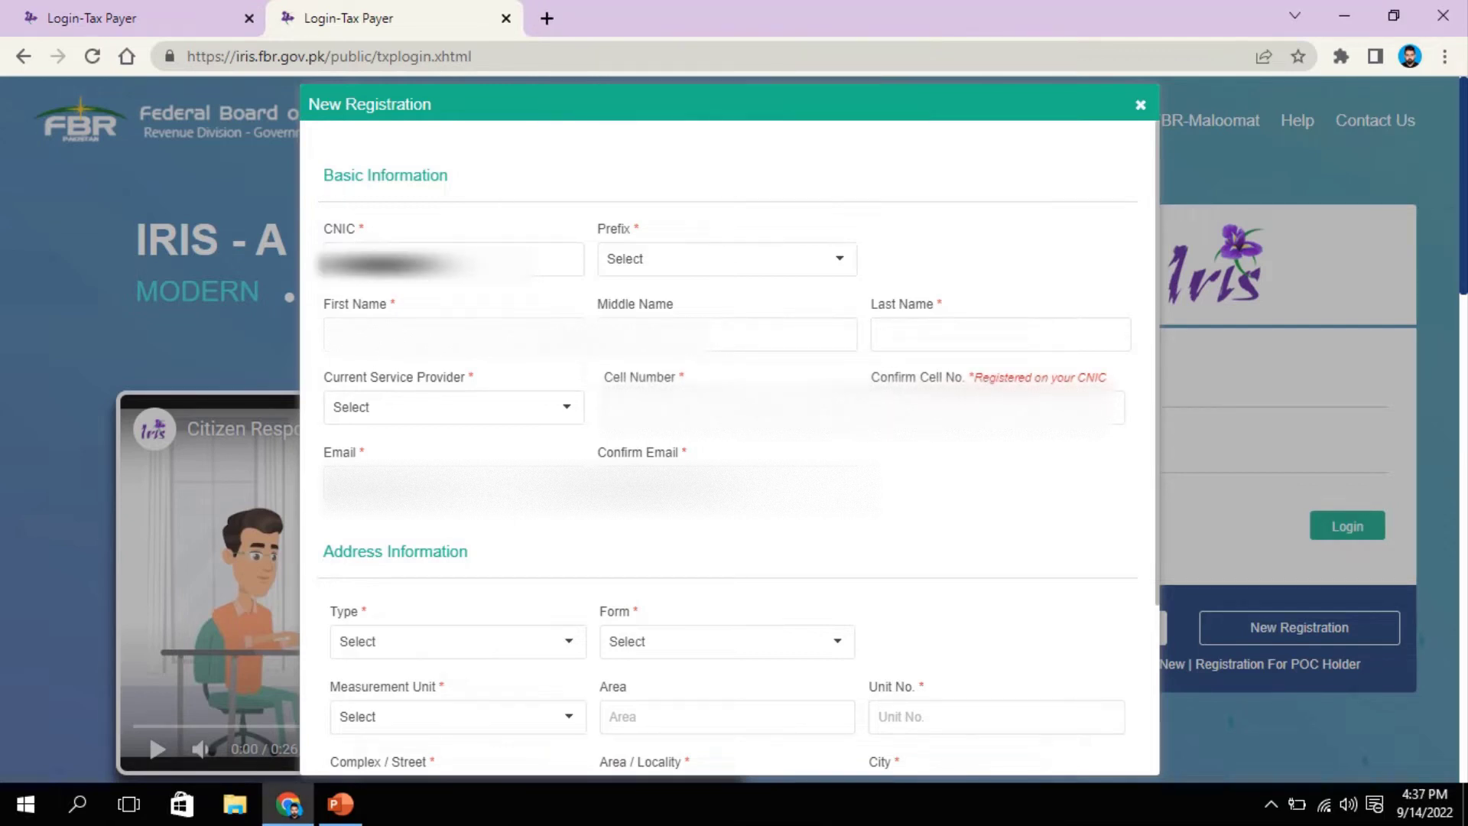
pyautogui.write('???????')
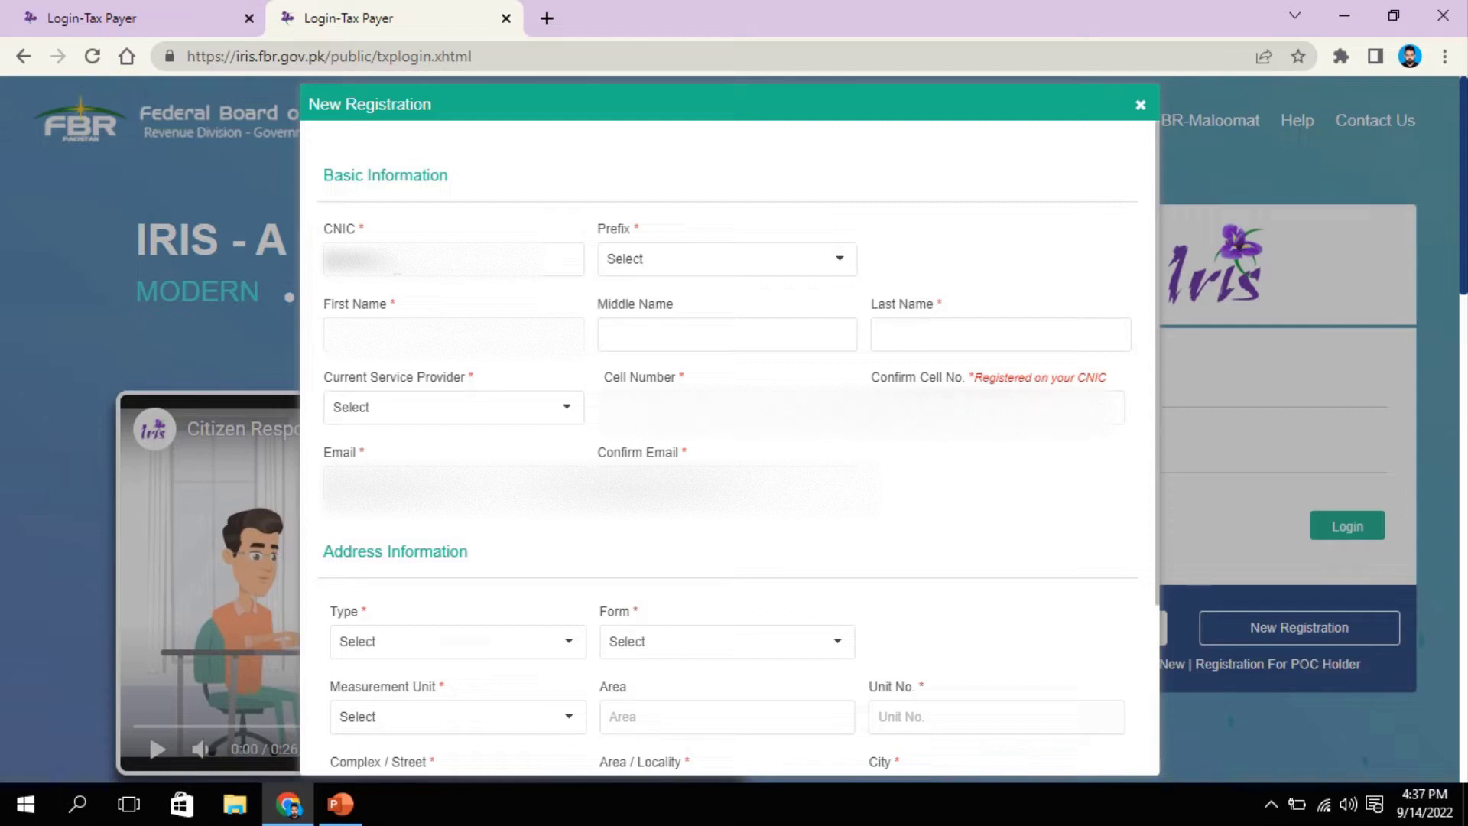
pyautogui.write('????')
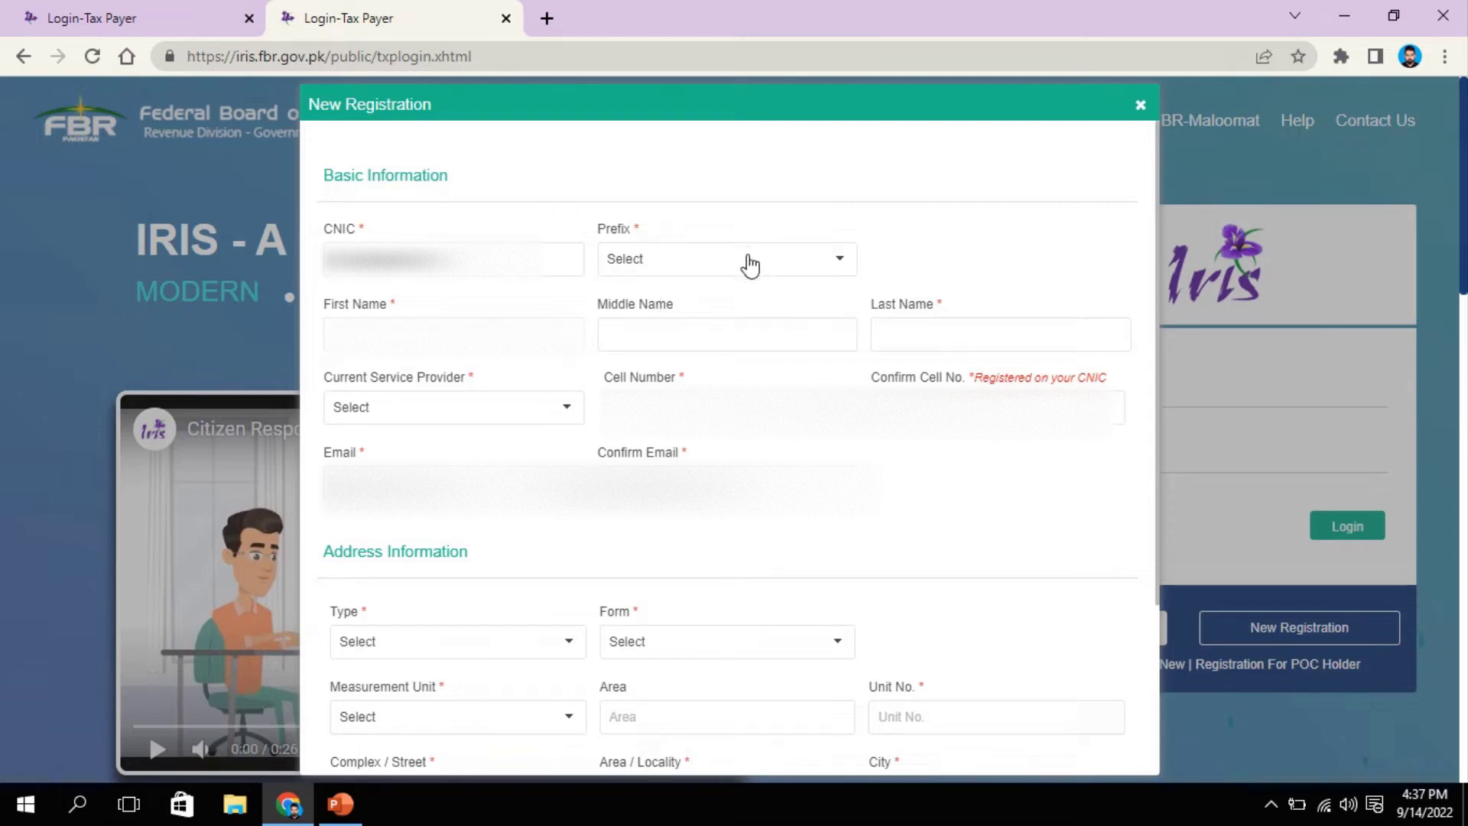
# Step: Set the prefix to Mrs. and enter the applicant's first name
pyautogui.click(746, 262)
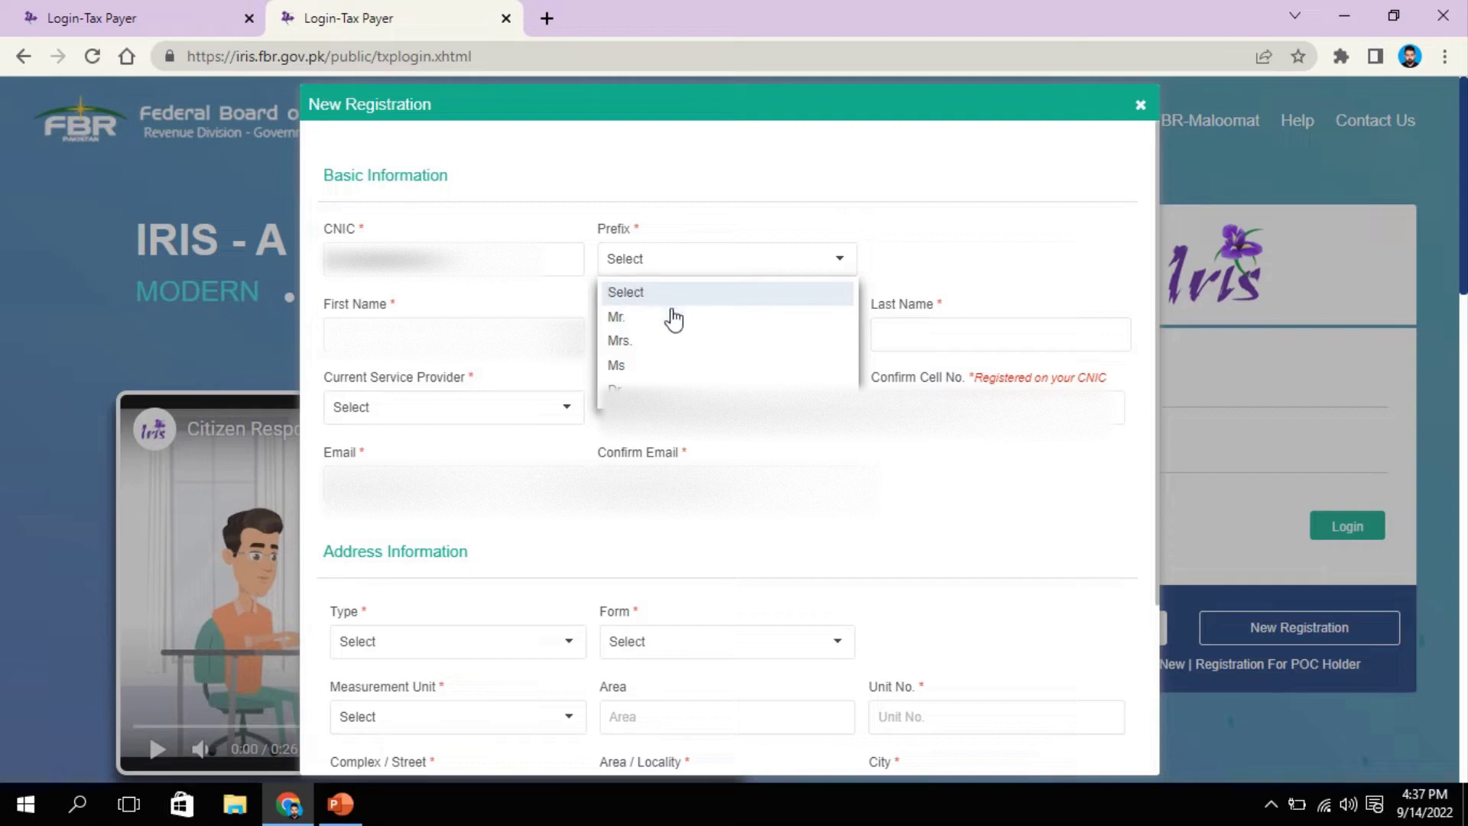
pyautogui.click(621, 340)
pyautogui.click(374, 325)
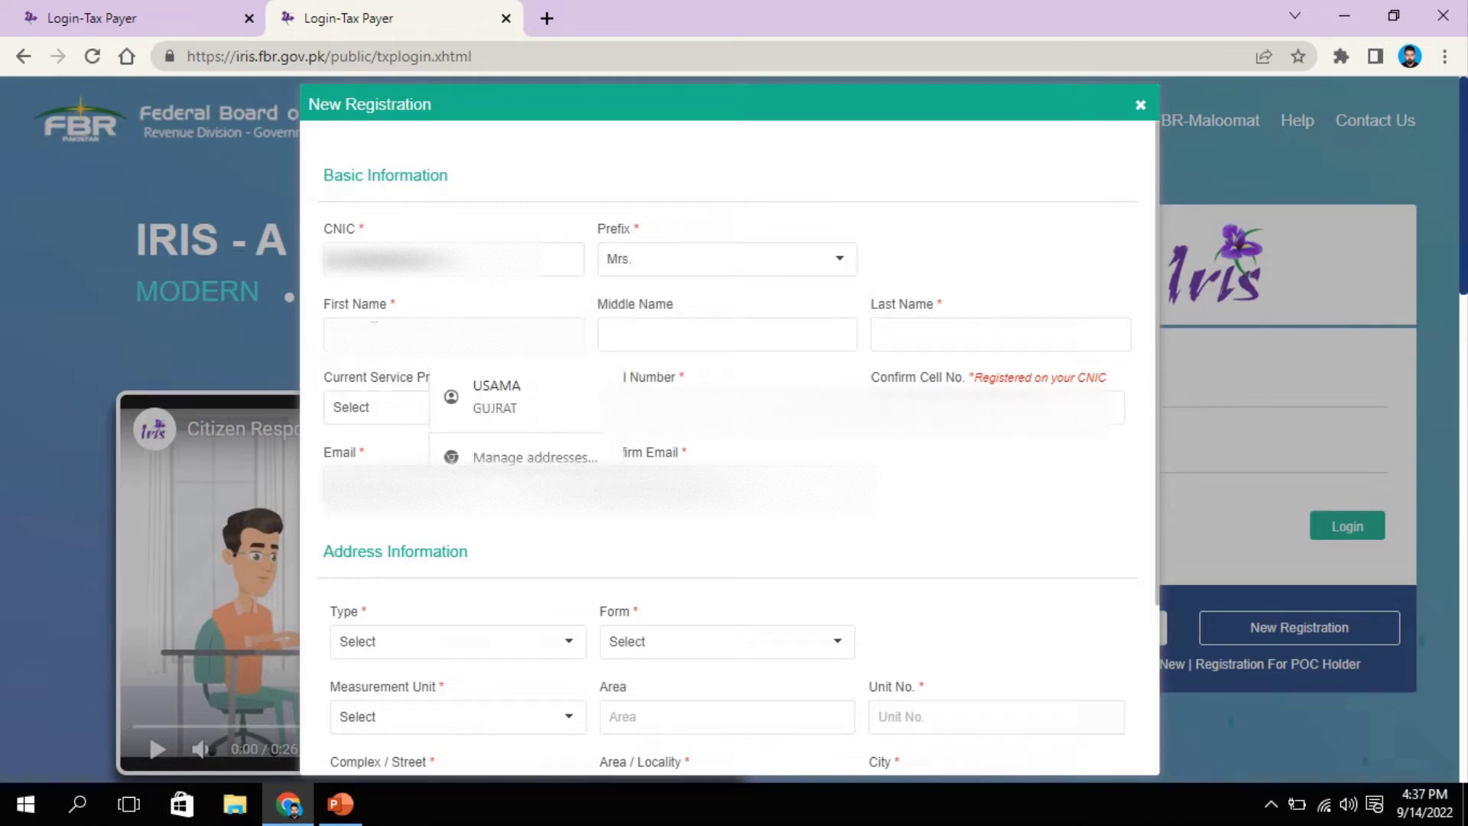
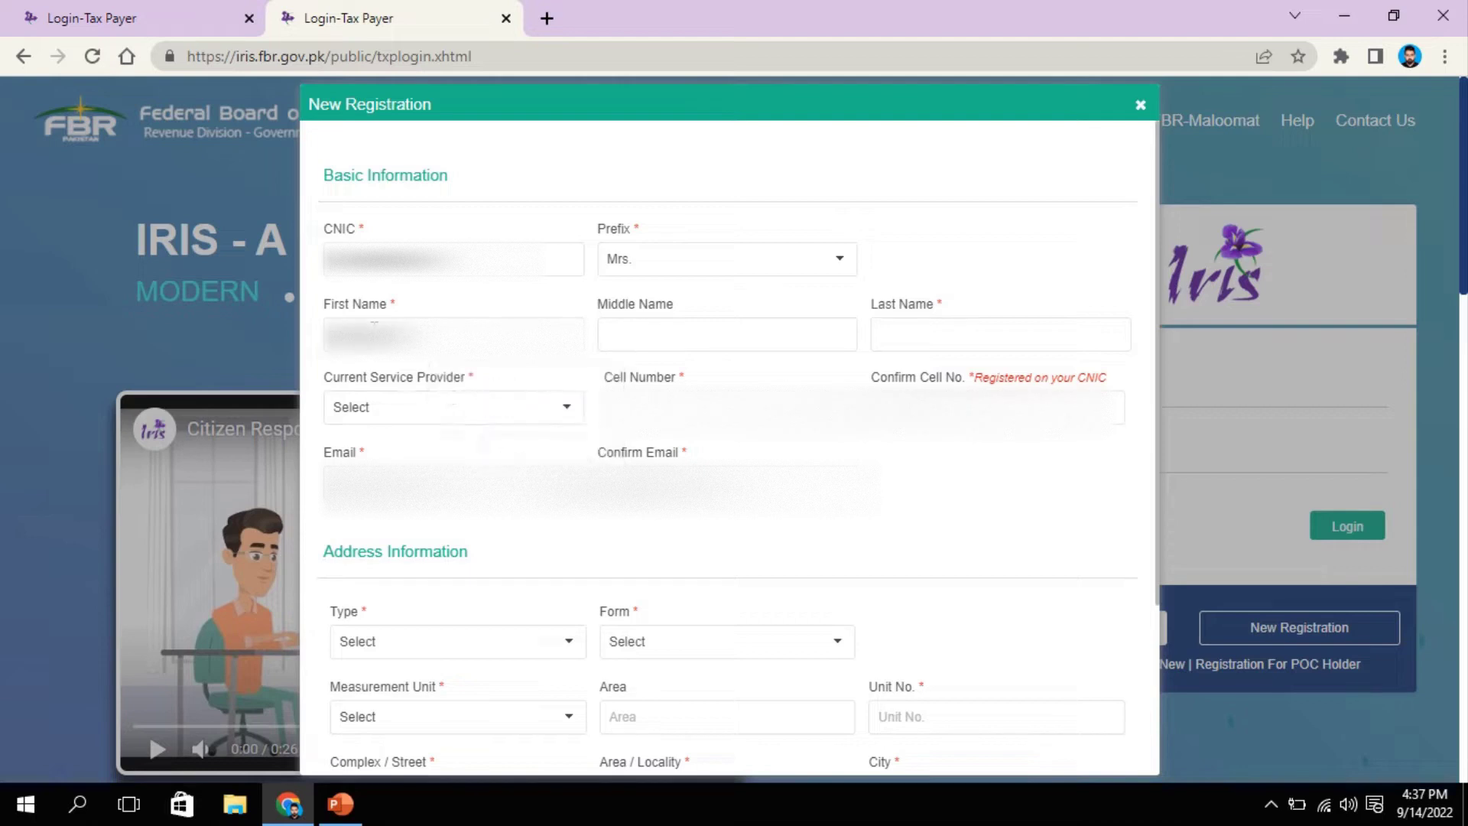
pyautogui.press('Tab')
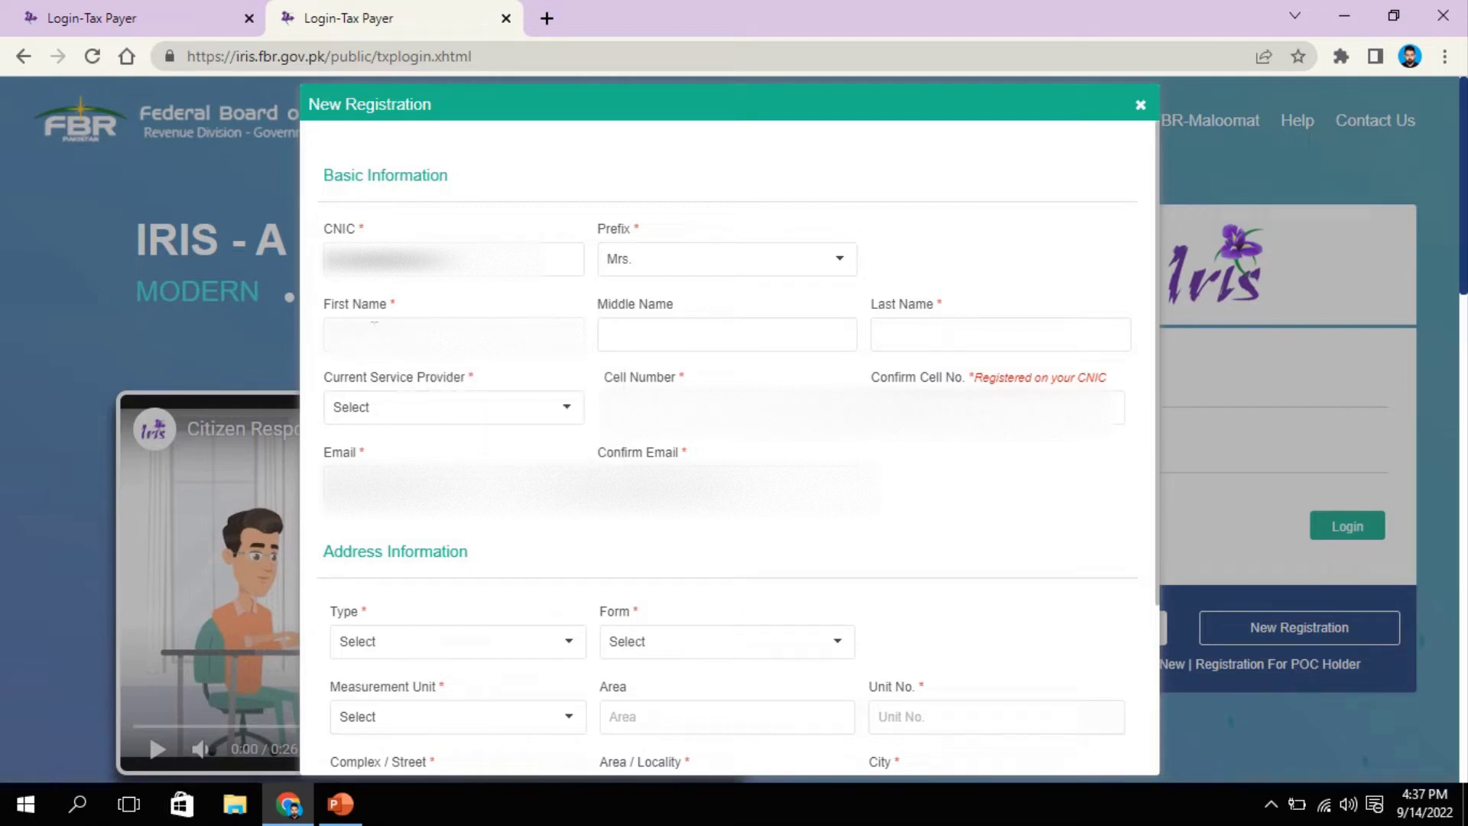
# Step: Clear the misplaced middle name and enter the applicant's surname as Last Name
pyautogui.doubleClick(696, 334)
pyautogui.press('BackSpace')
pyautogui.click(953, 334)
pyautogui.write('basharat')
pyautogui.click(667, 333)
pyautogui.click(956, 331)
# Step: Choose Ufone as service provider and fill the applicant's e-mail from the autofill suggestion
pyautogui.click(441, 419)
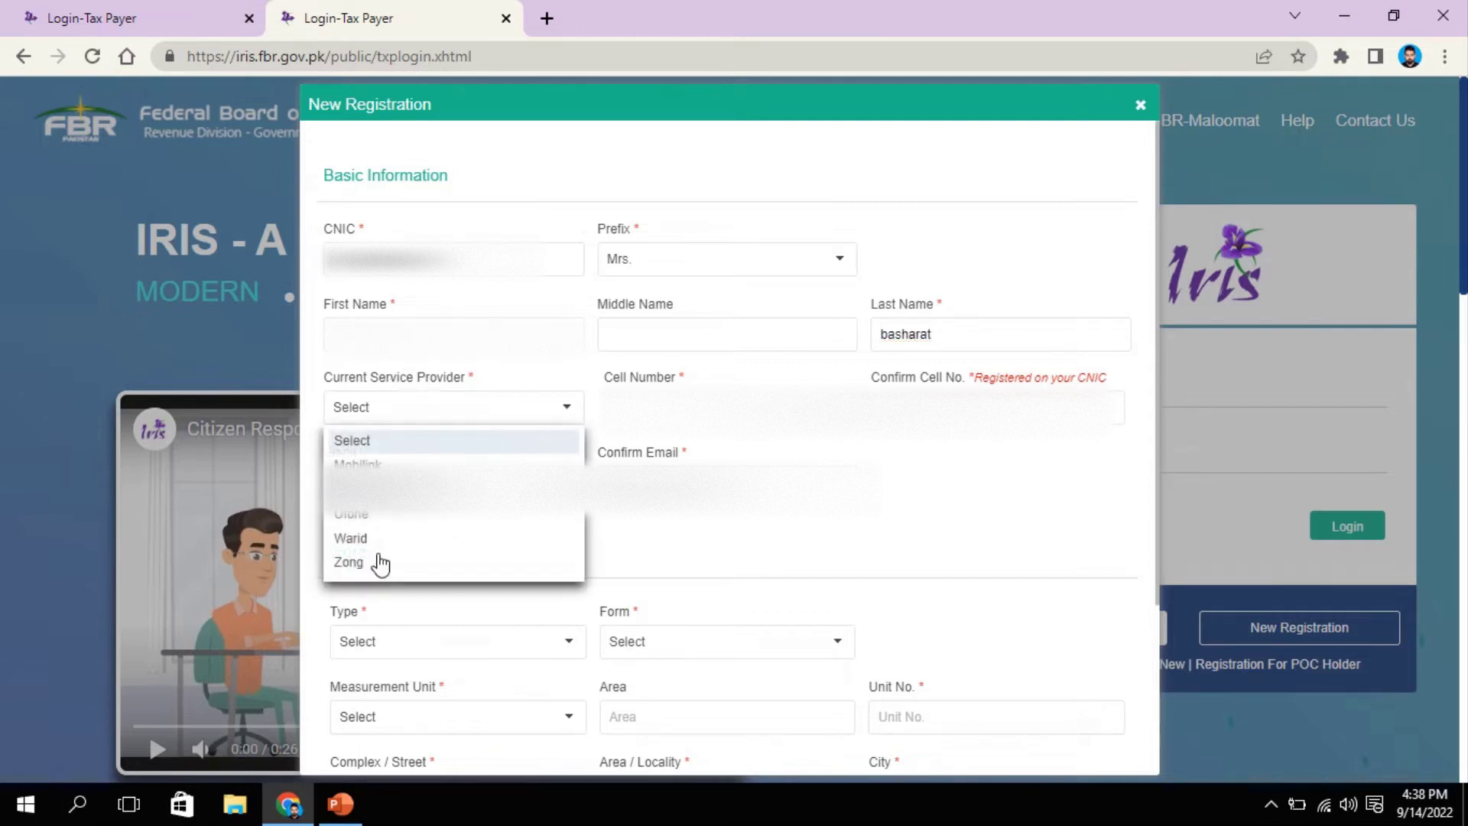
pyautogui.click(364, 530)
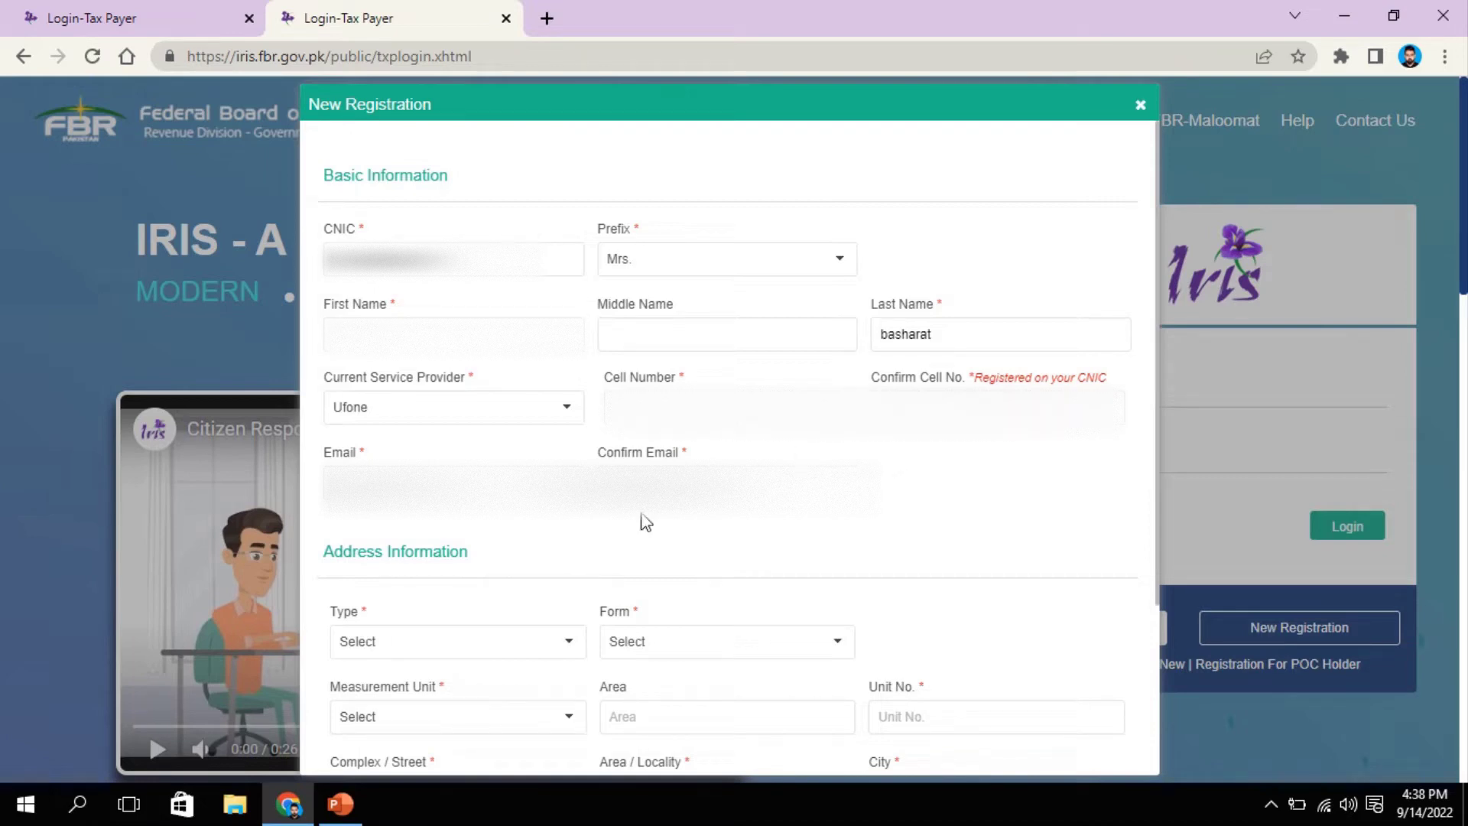
pyautogui.click(507, 463)
pyautogui.write('a')
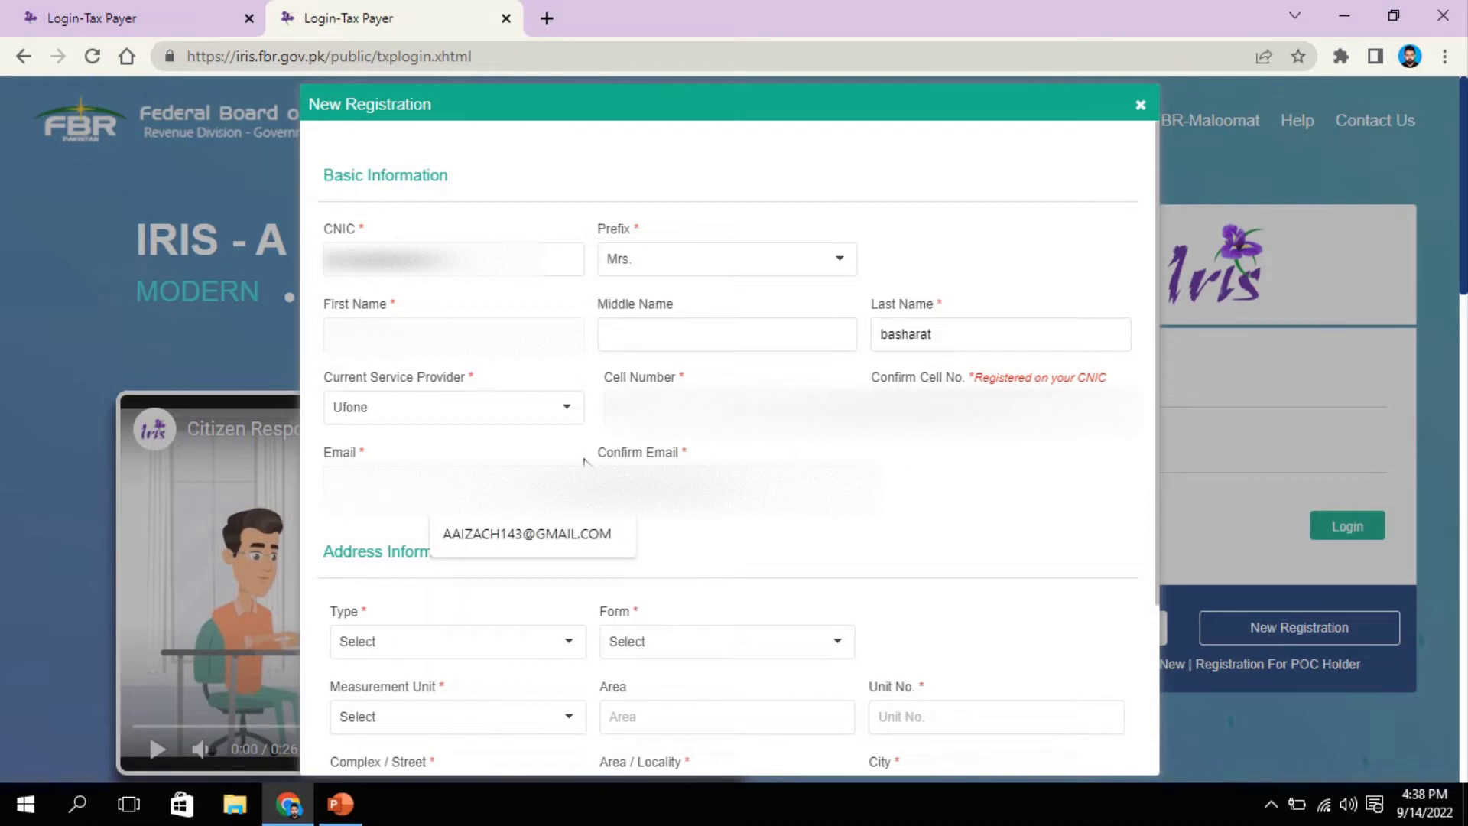
pyautogui.press('Down')
pyautogui.press('Return')
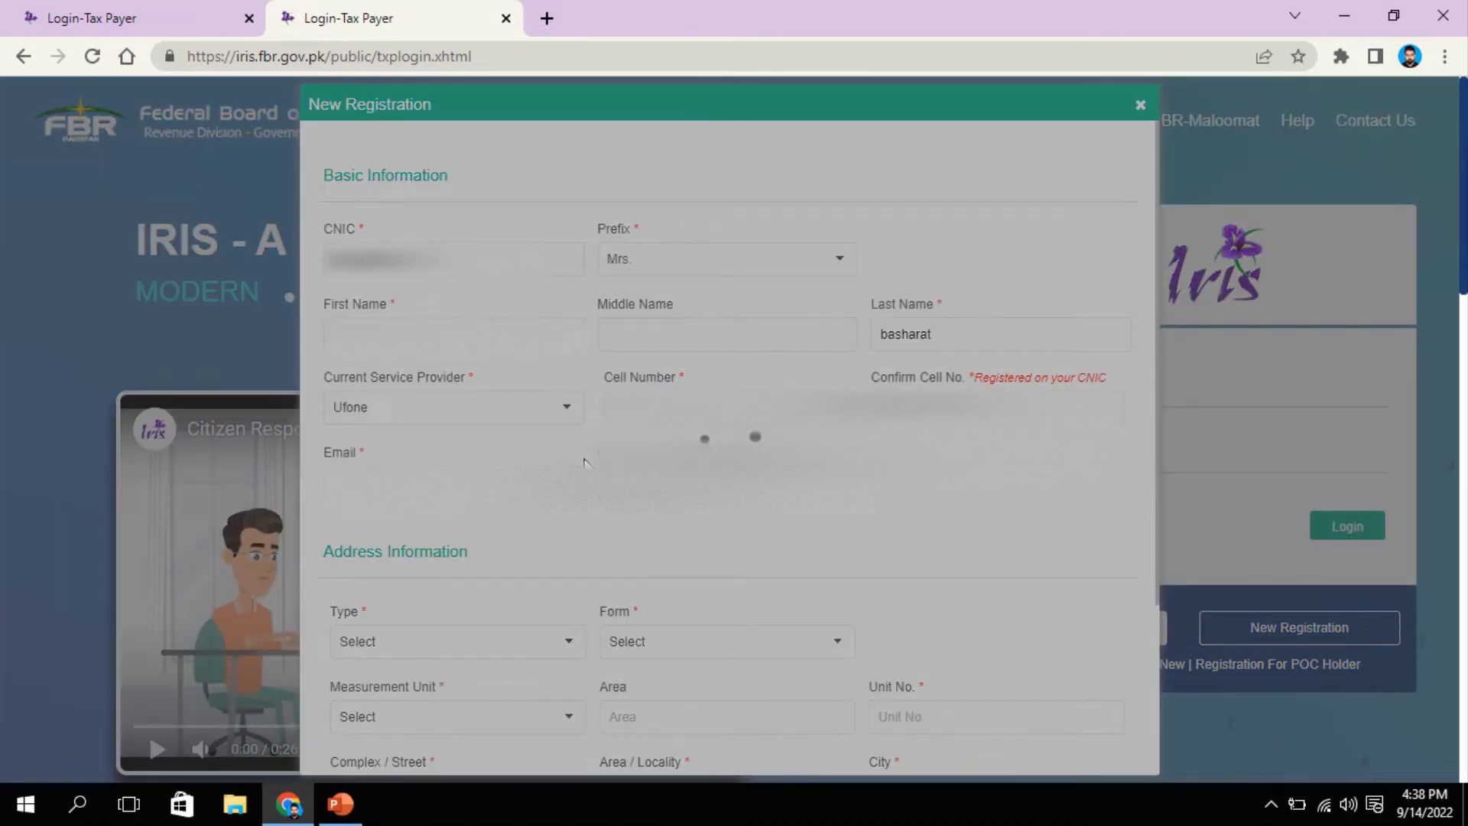
pyautogui.write('a')
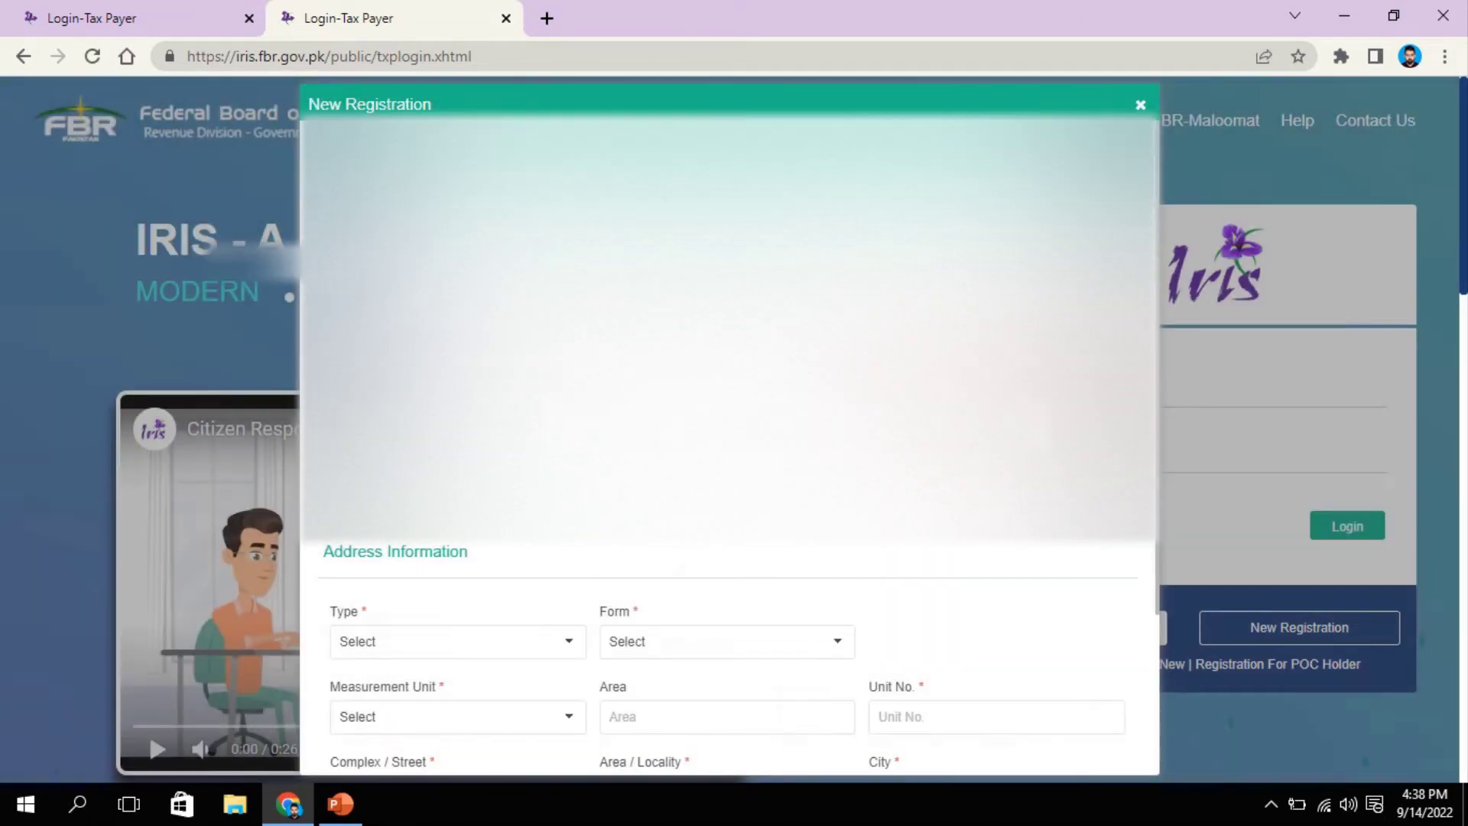
# Step: Set the property category to Residential Property and pick its residential property type
pyautogui.scroll(-1, 478, 589)
pyautogui.click(423, 539)
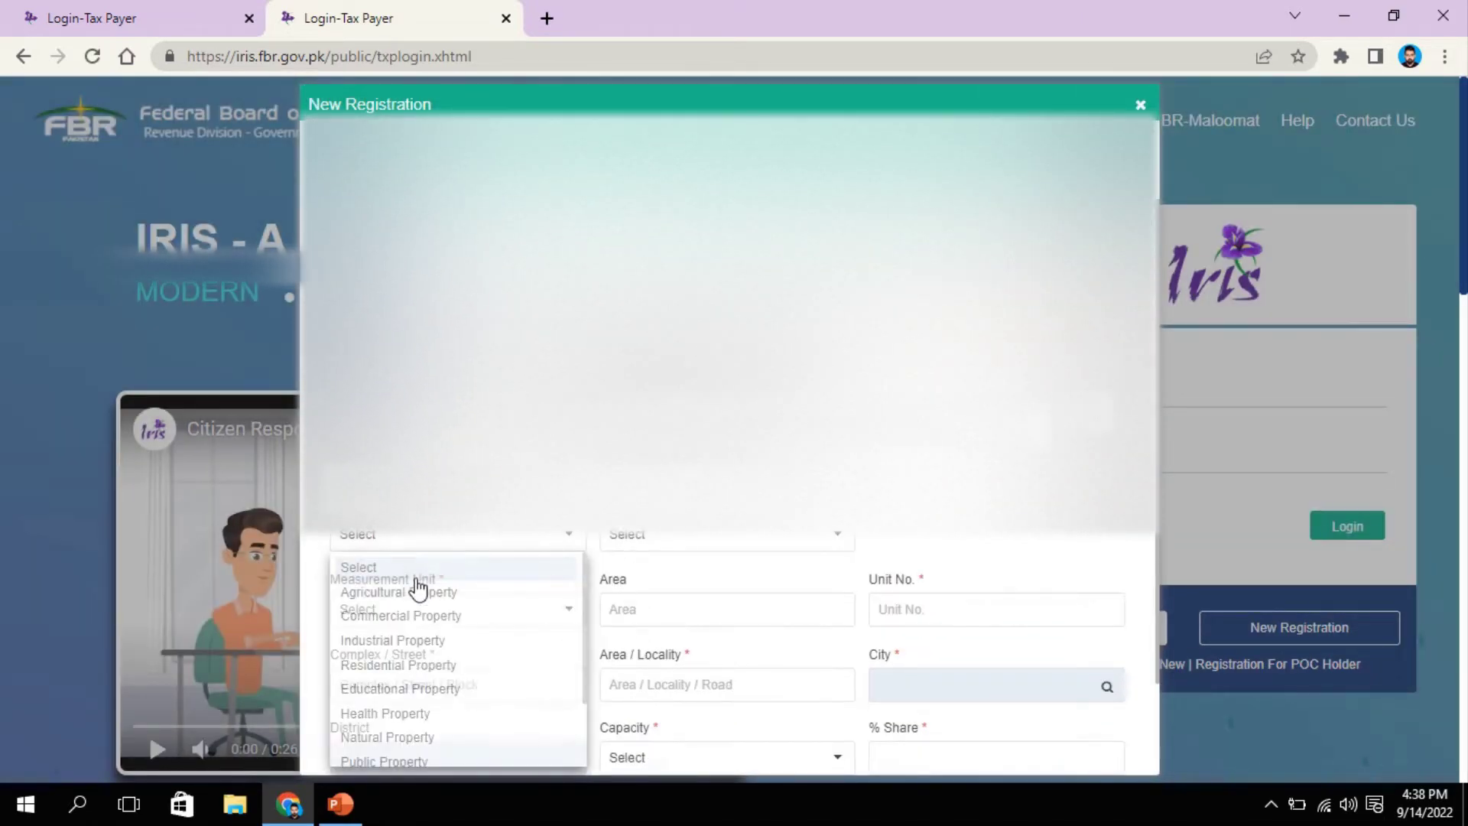
pyautogui.click(393, 535)
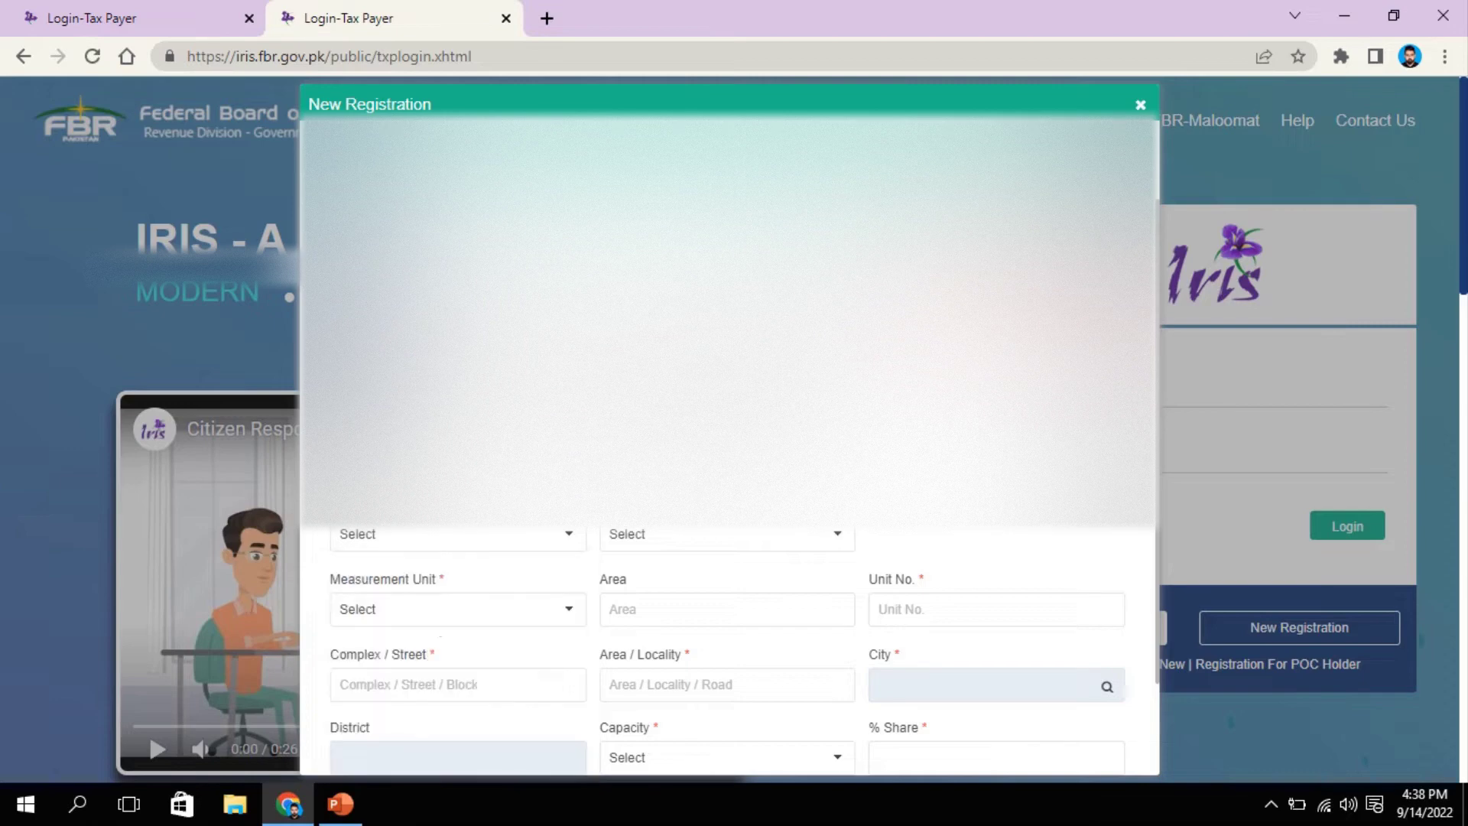
pyautogui.scroll(-1, 393, 534)
pyautogui.click(398, 527)
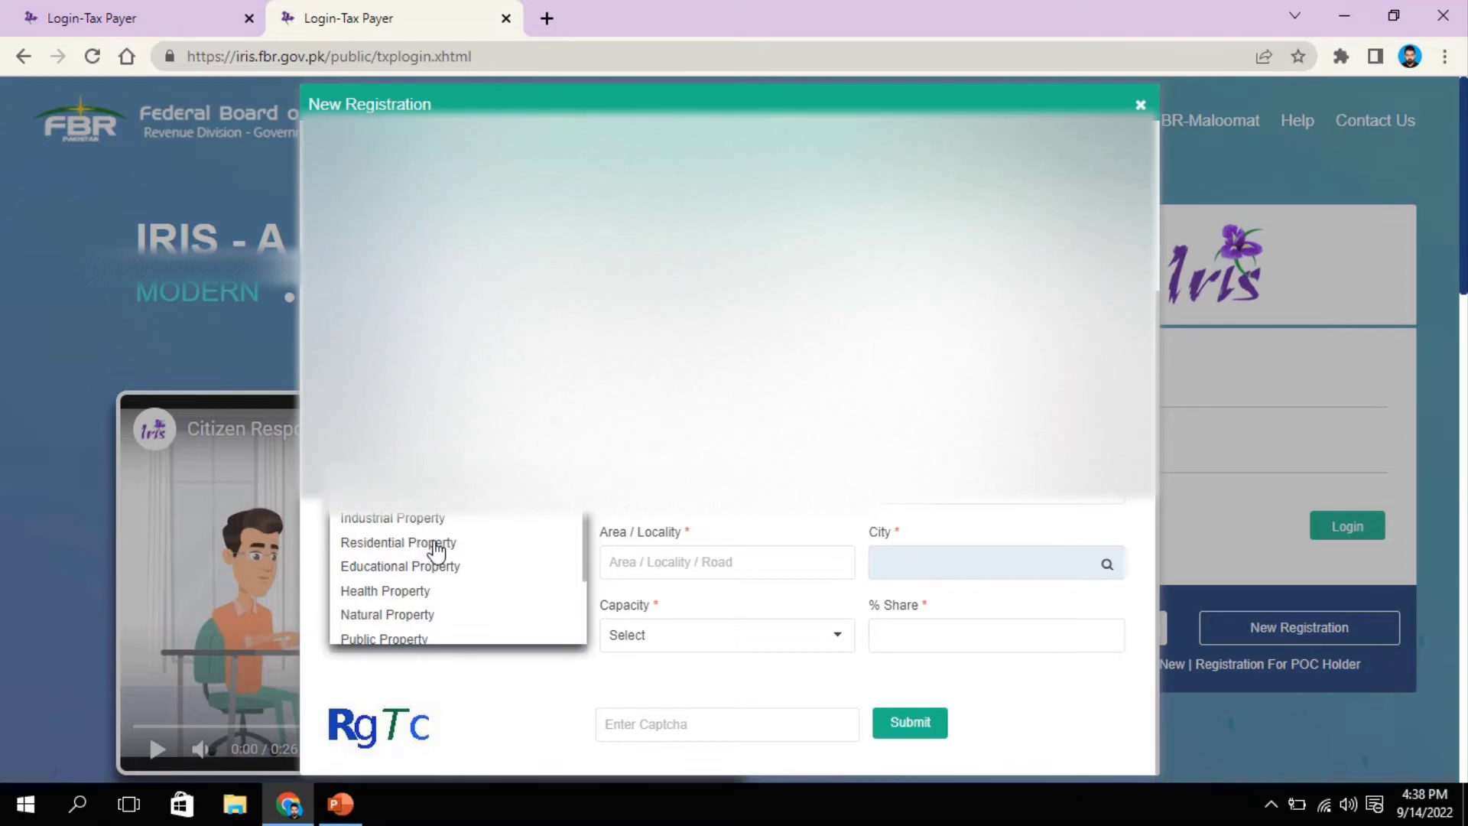
pyautogui.scroll(-2, 387, 547)
pyautogui.scroll(2, 392, 547)
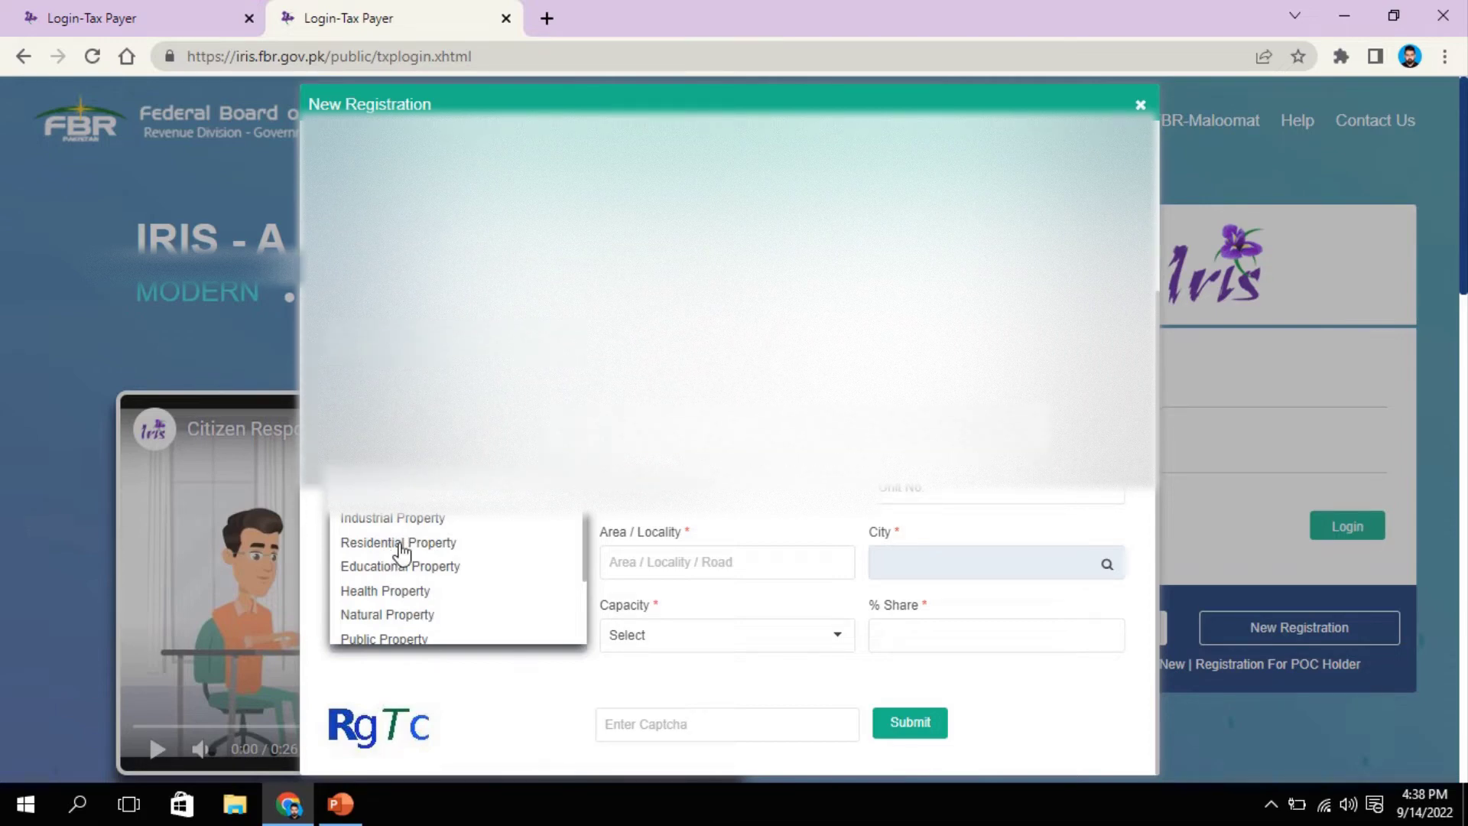
pyautogui.click(402, 545)
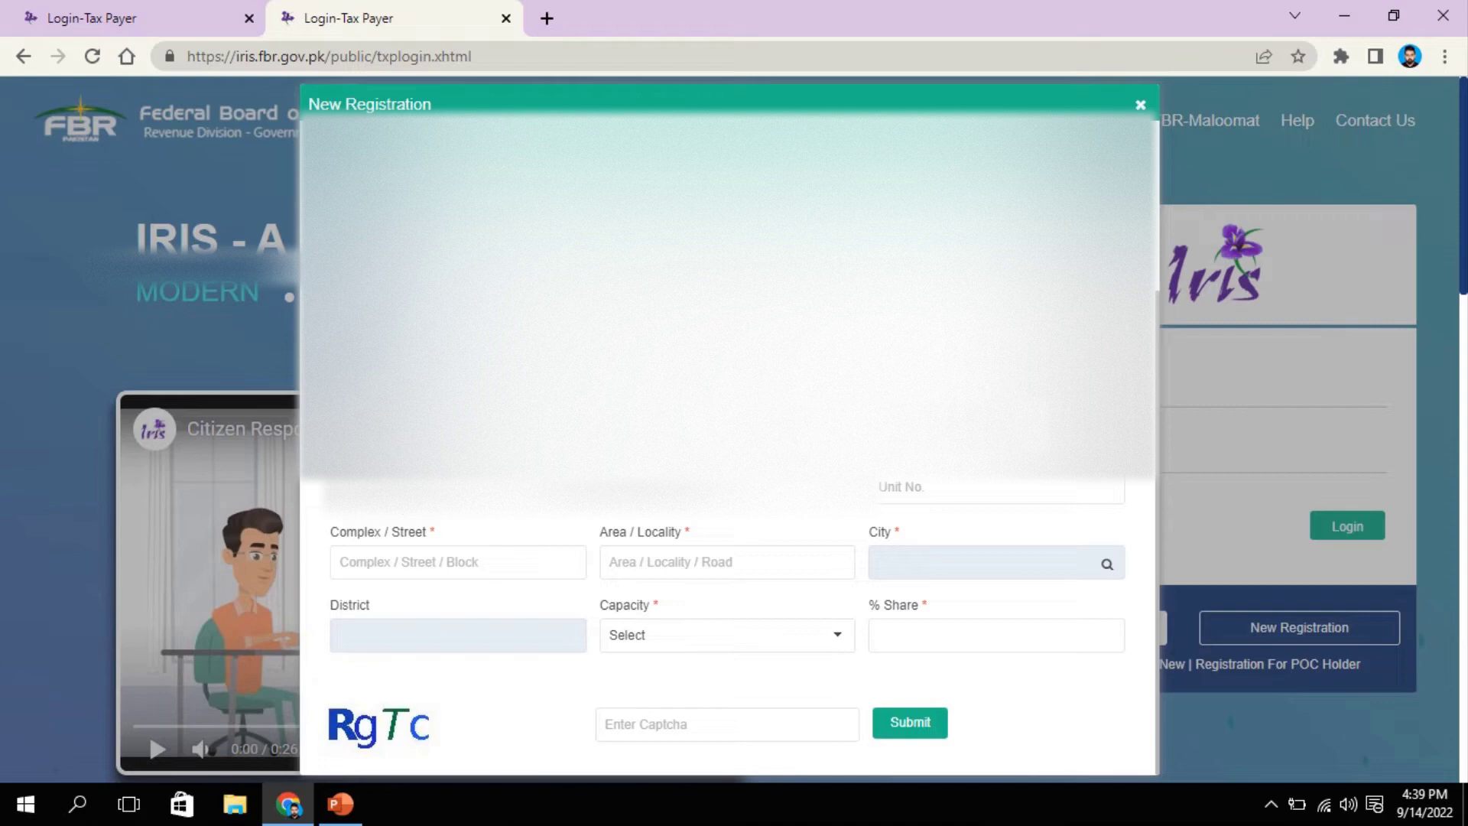
pyautogui.click(673, 635)
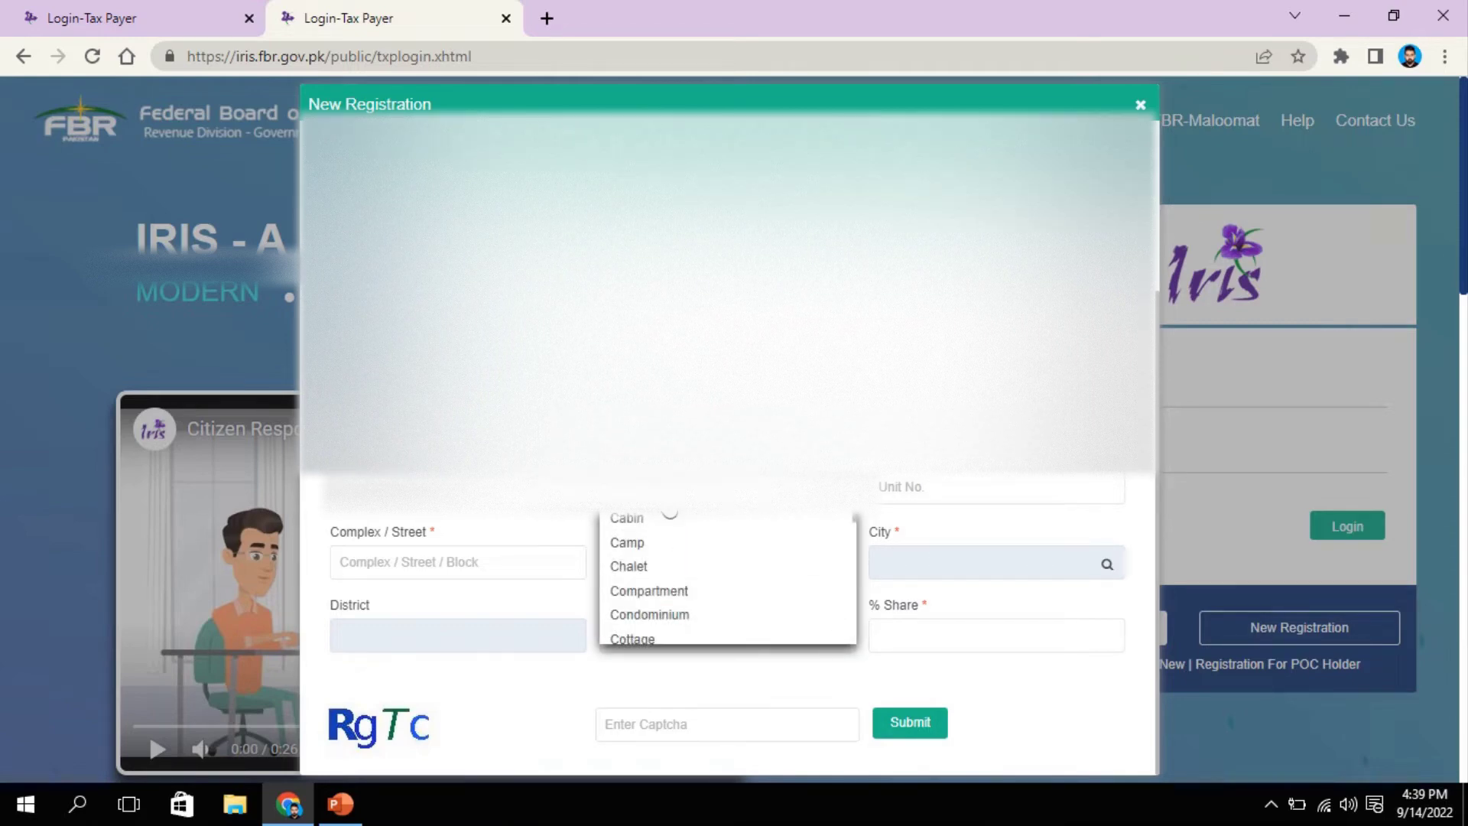
pyautogui.scroll(-2, 656, 530)
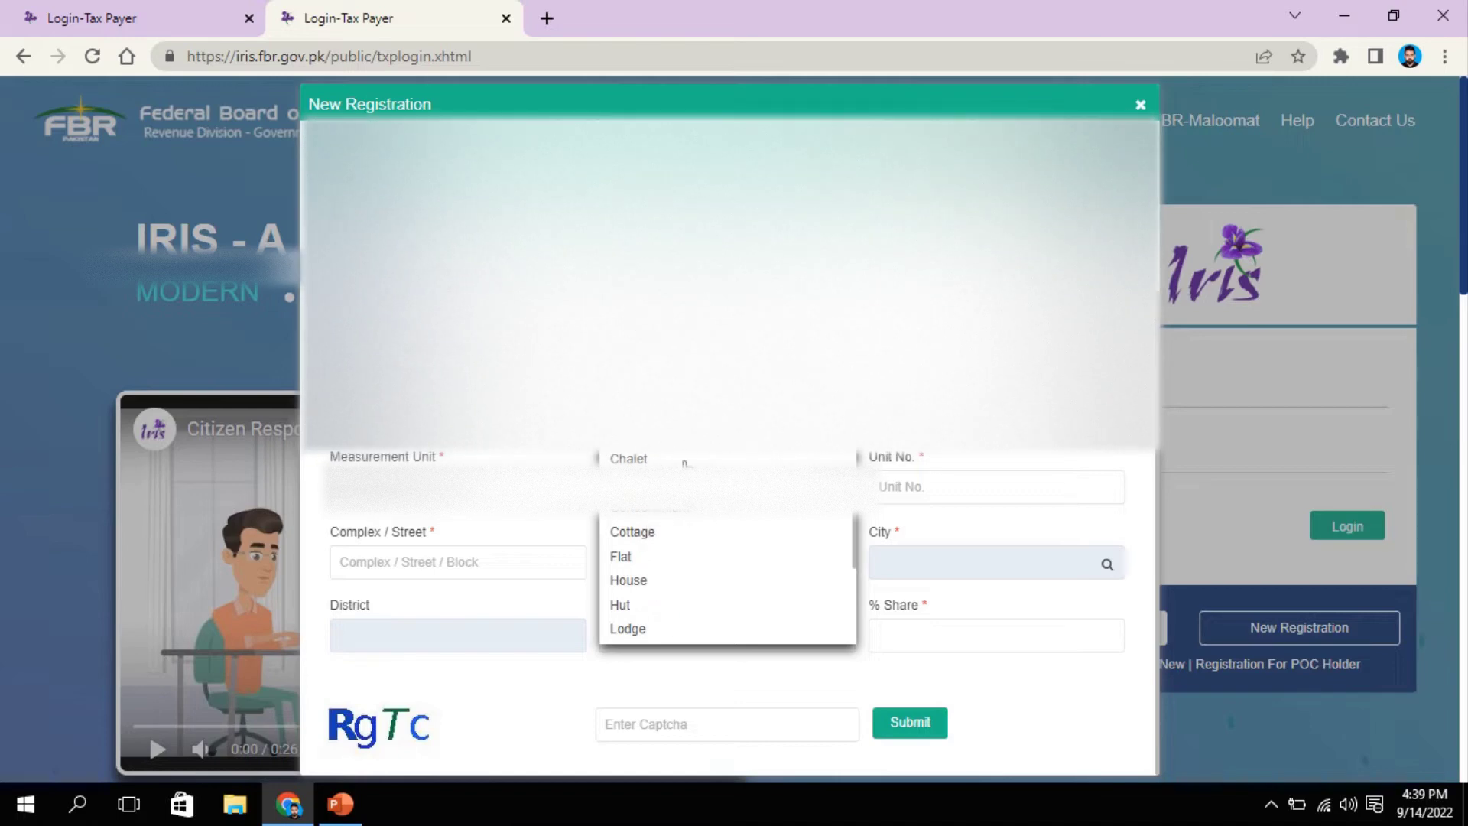
pyautogui.scroll(-2, 667, 550)
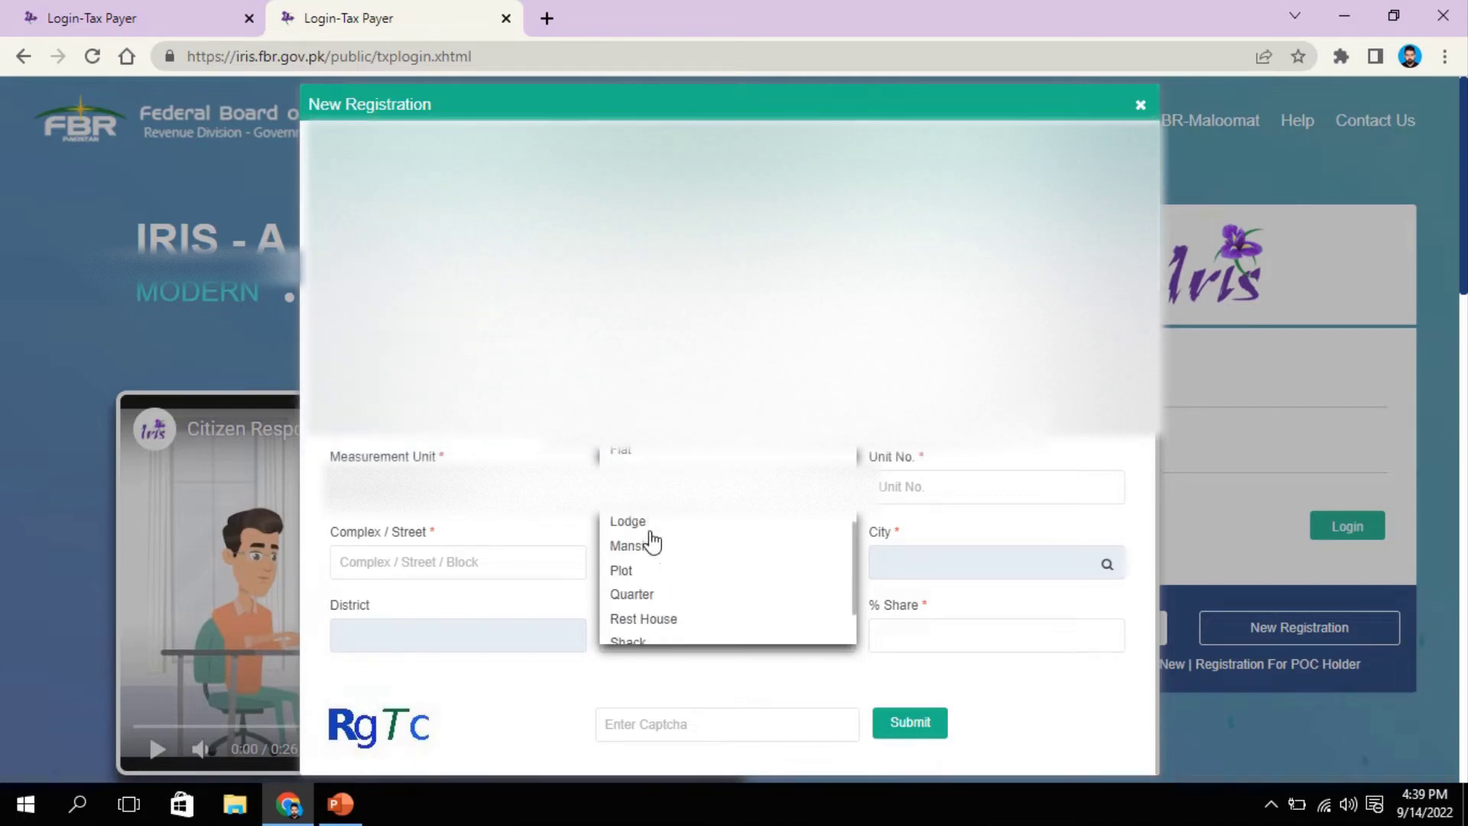
pyautogui.click(645, 643)
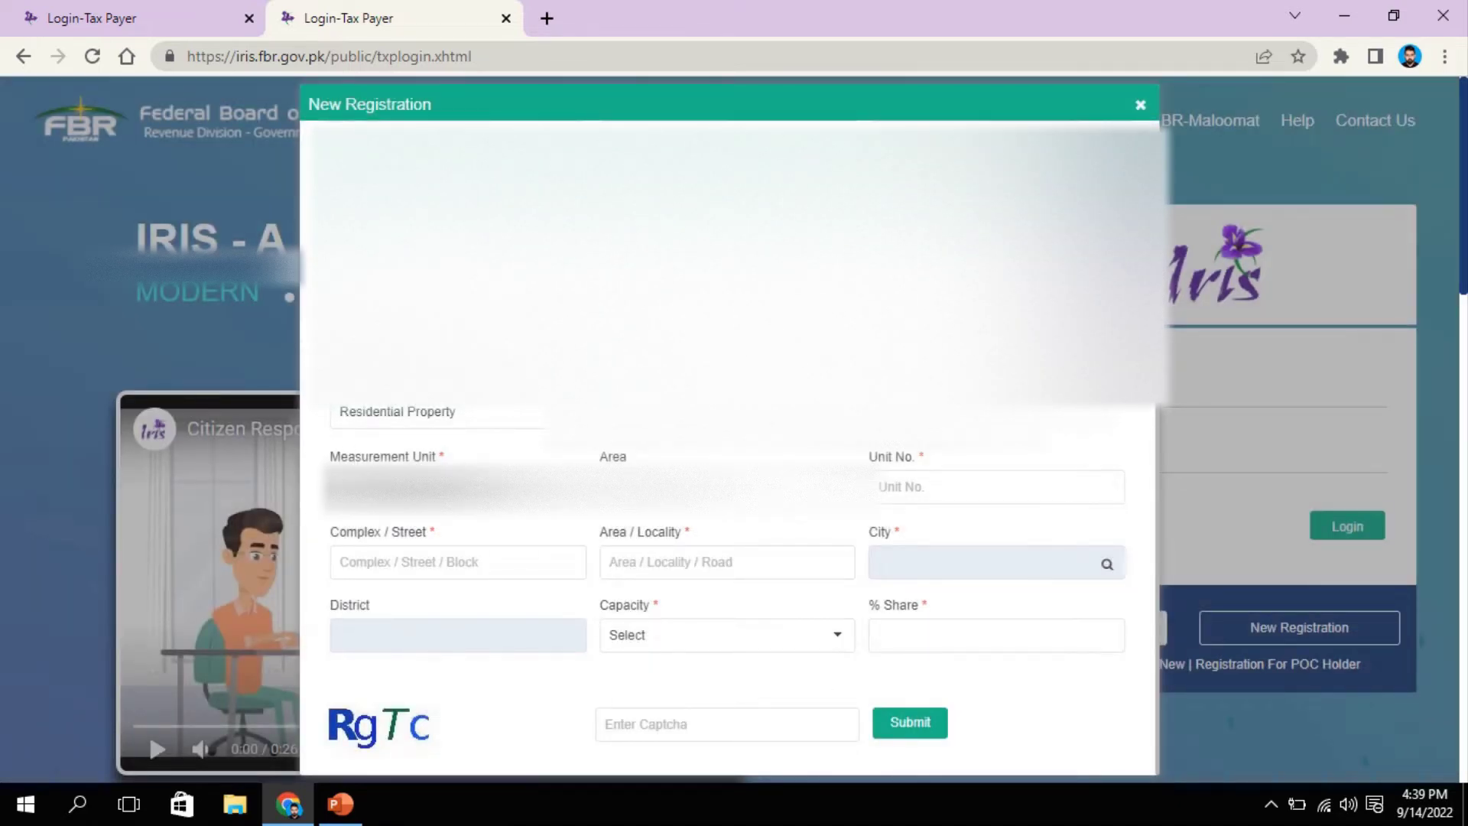
# Step: Choose Marla as the unit, enter unit number 10, and autofill the street address
pyautogui.click(482, 495)
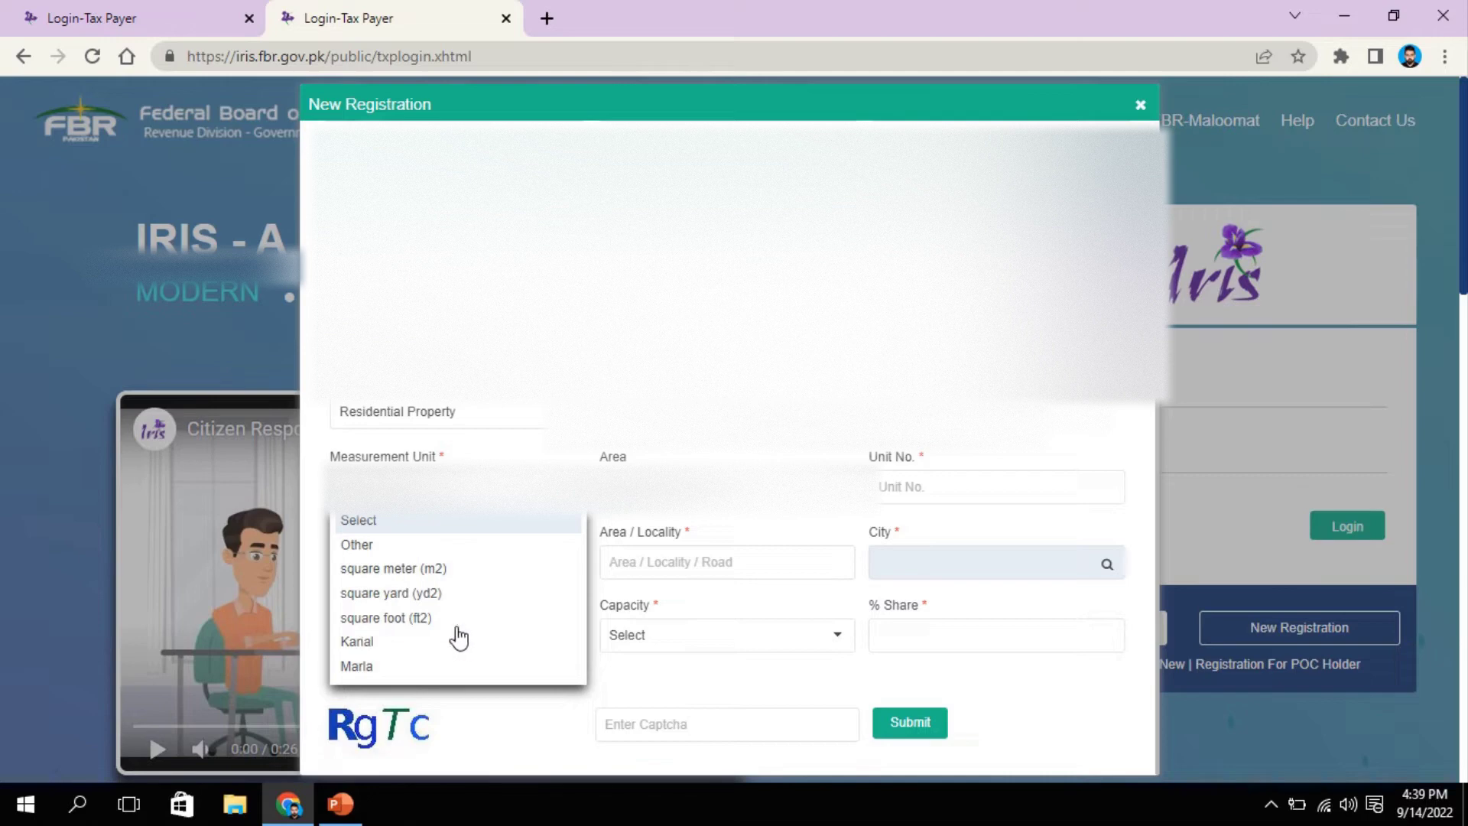
pyautogui.click(380, 667)
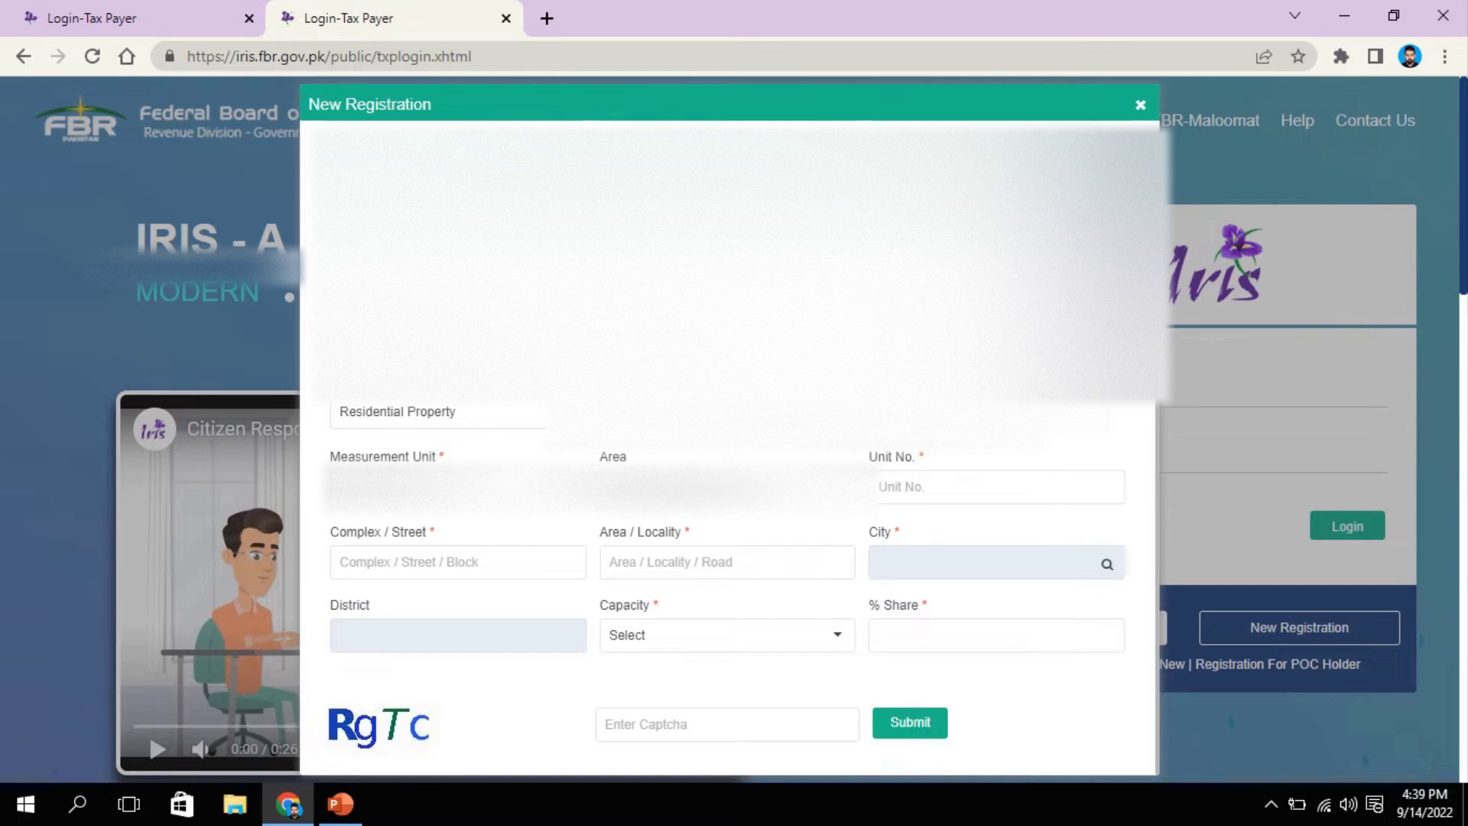
pyautogui.click(921, 484)
pyautogui.write('10')
pyautogui.click(426, 569)
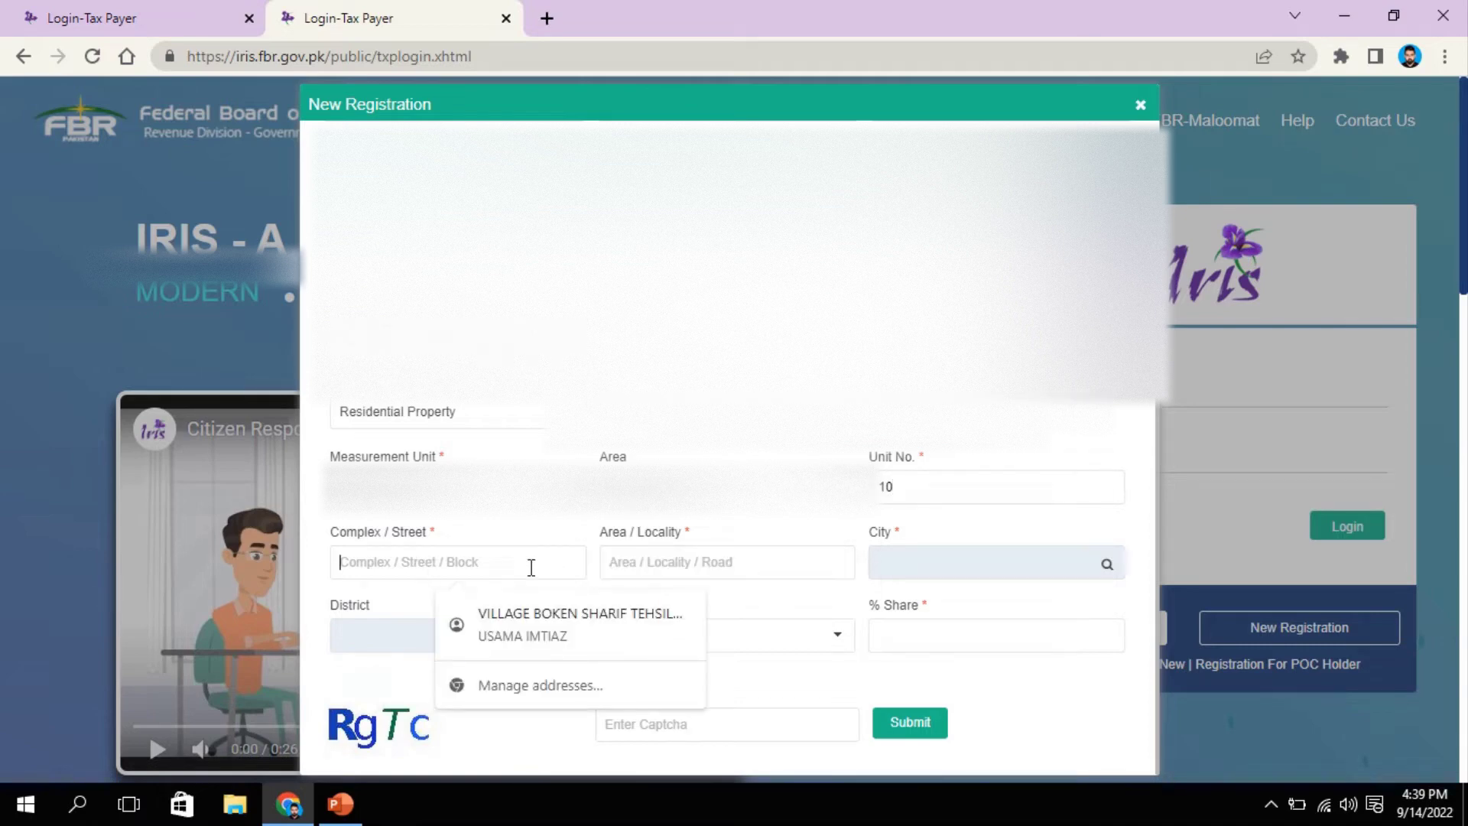
pyautogui.click(579, 634)
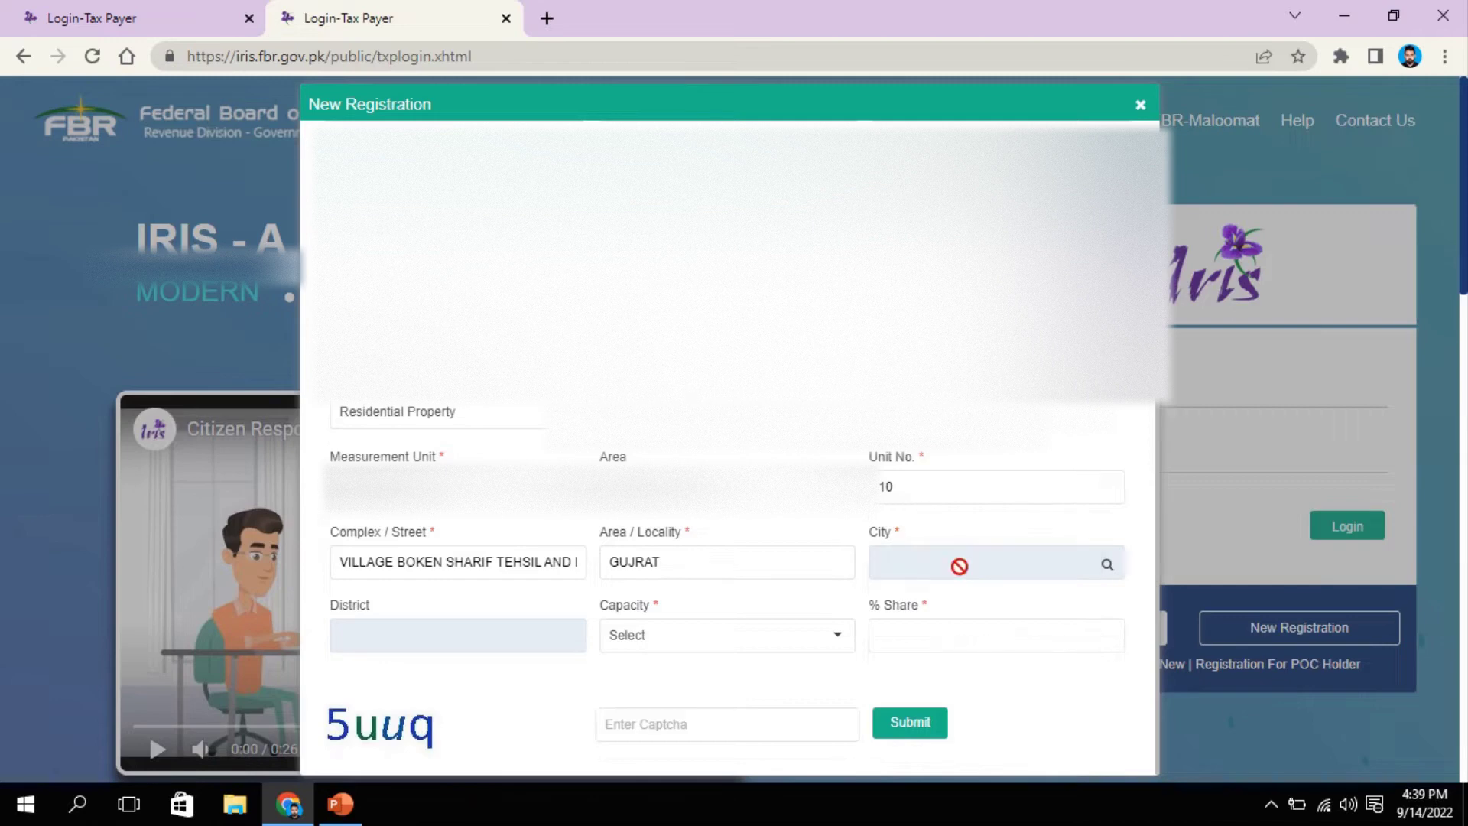
# Step: Search the city lookup for 'Gujra' and select Gujrat as the city
pyautogui.click(1106, 562)
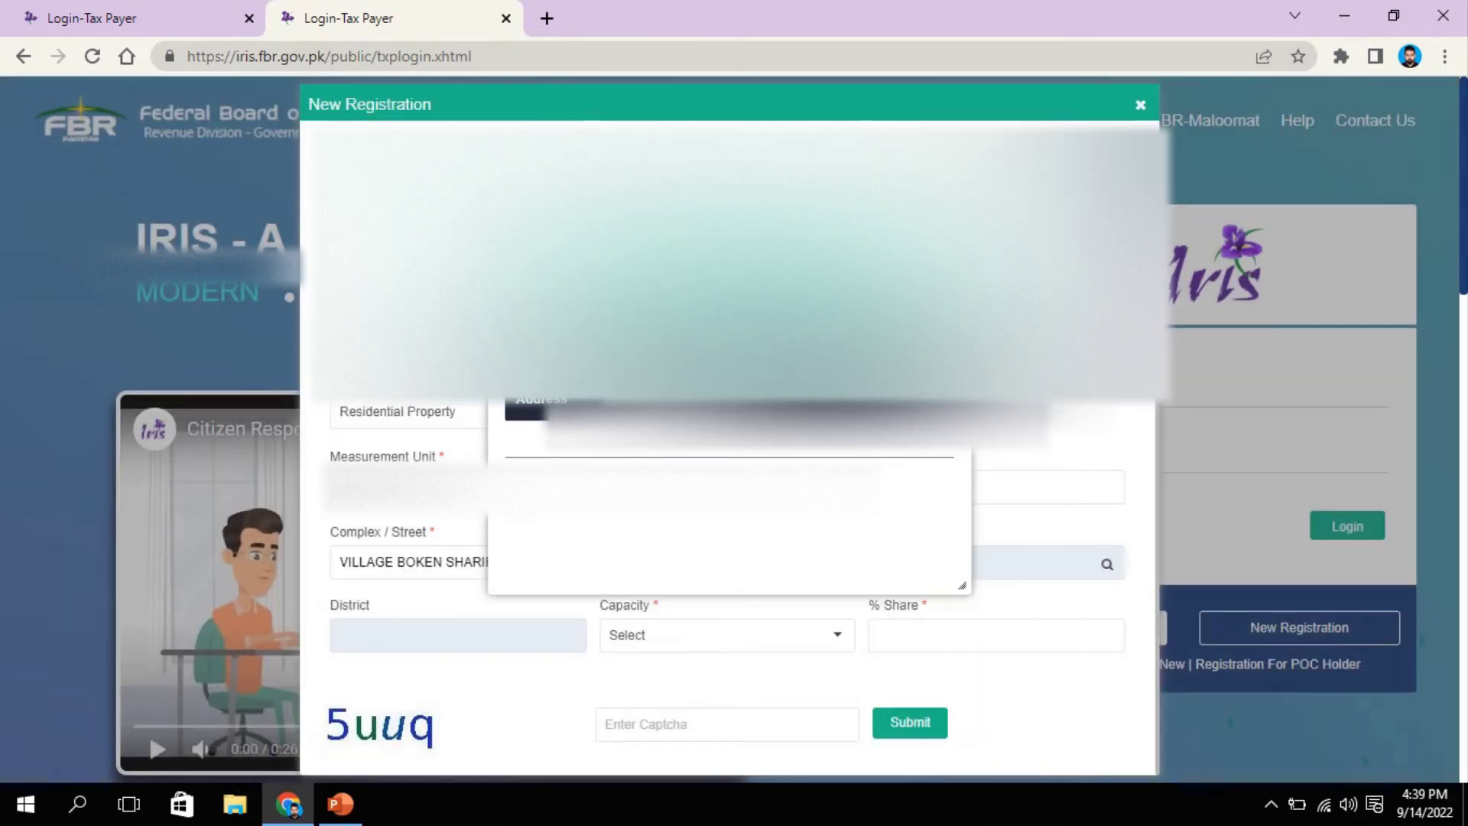
pyautogui.write('Gujra')
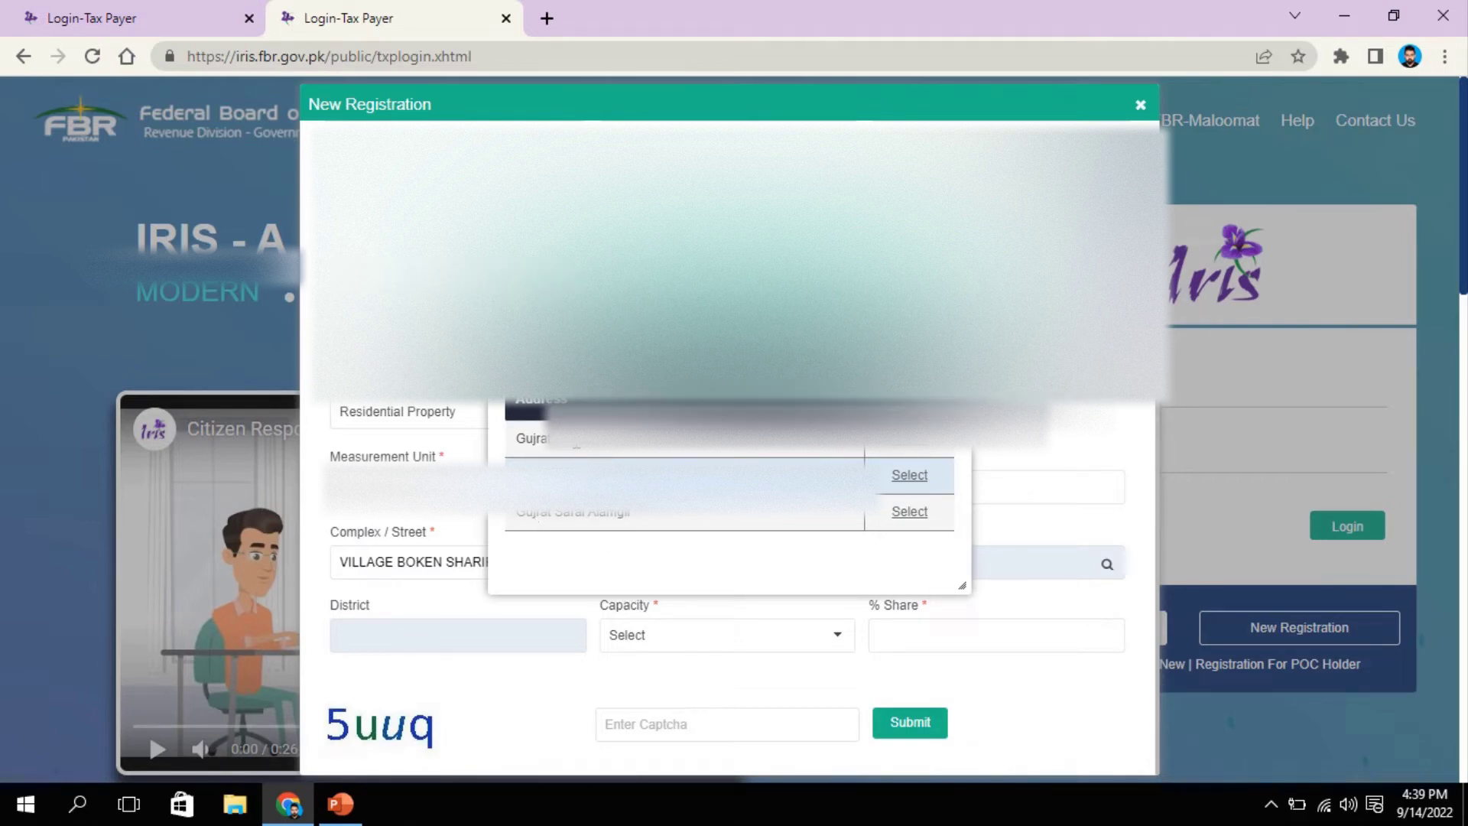
pyautogui.click(914, 473)
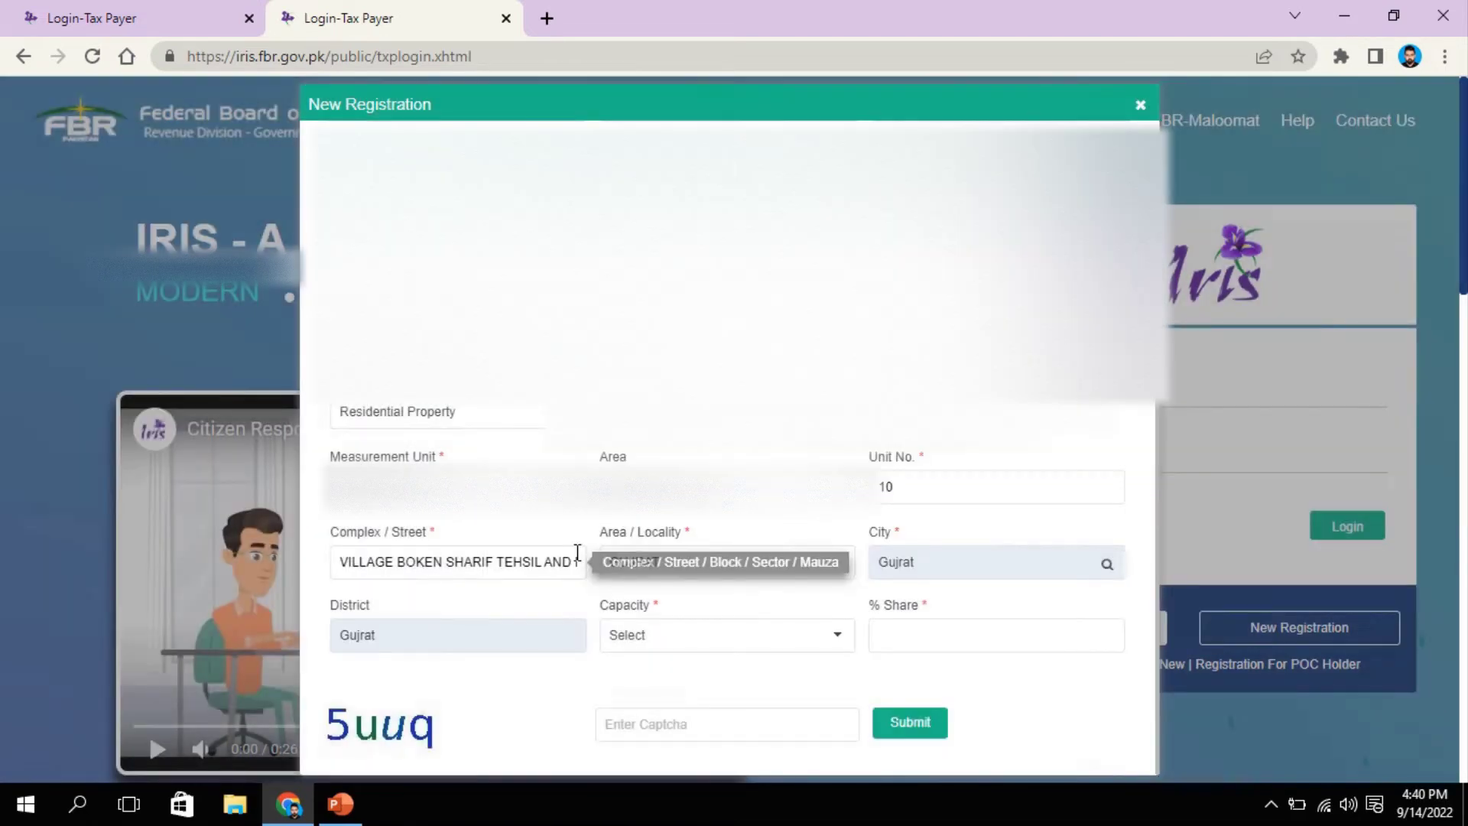
# Step: Set capacity to Owner with 100% share, enter the captcha and submit
pyautogui.click(672, 635)
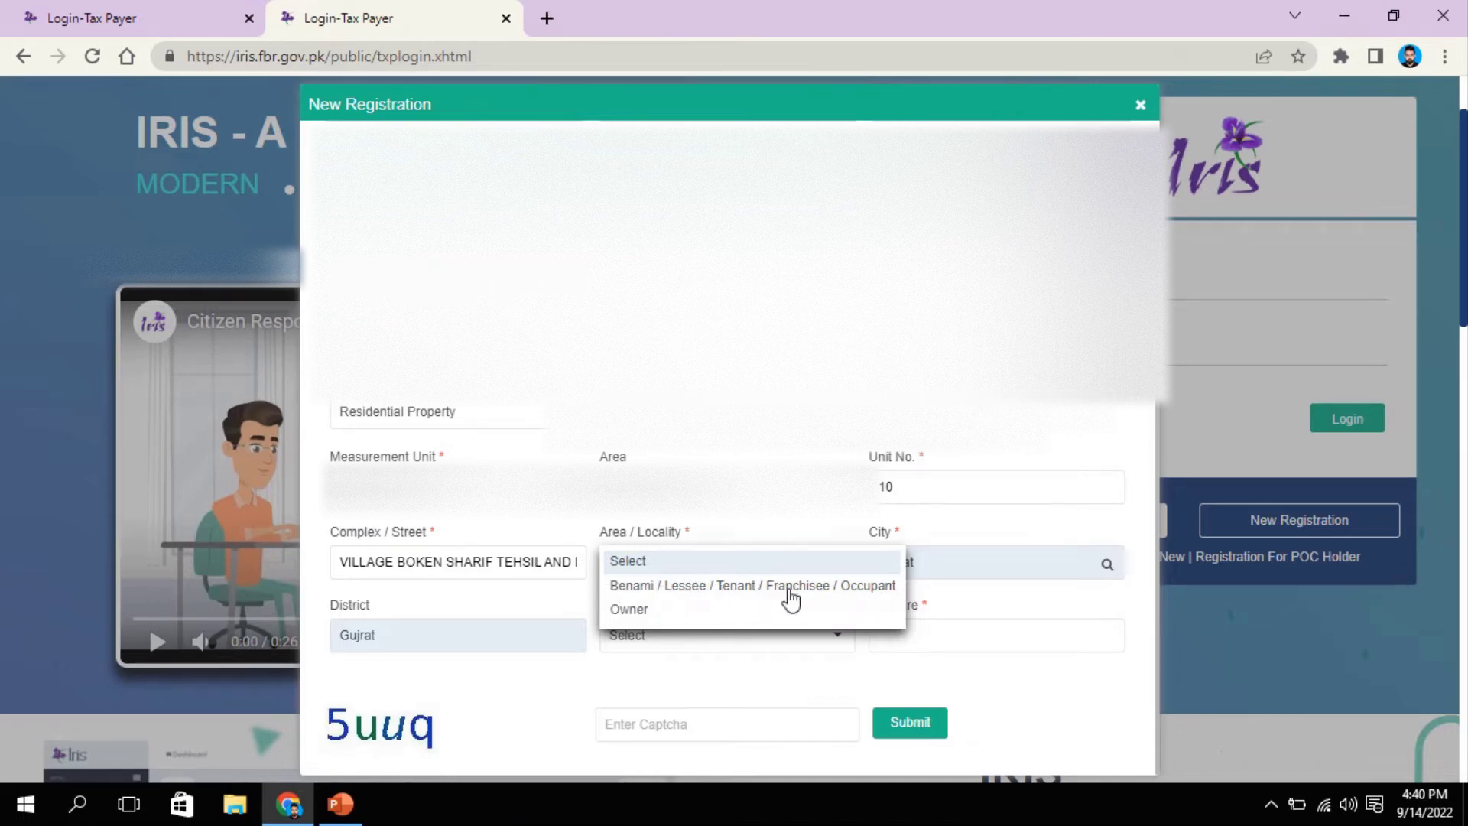
pyautogui.click(630, 609)
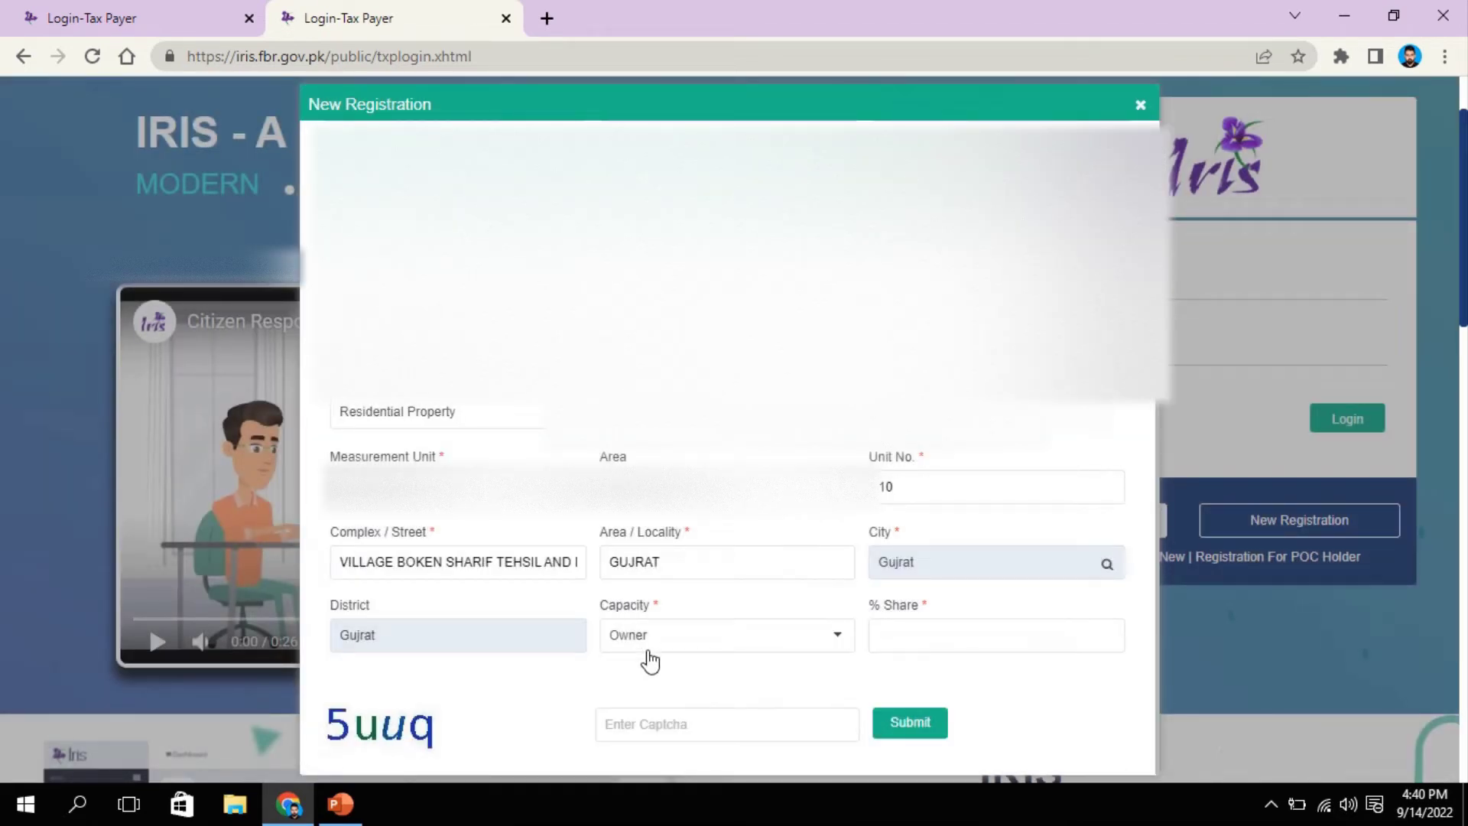
pyautogui.click(994, 639)
pyautogui.write('1')
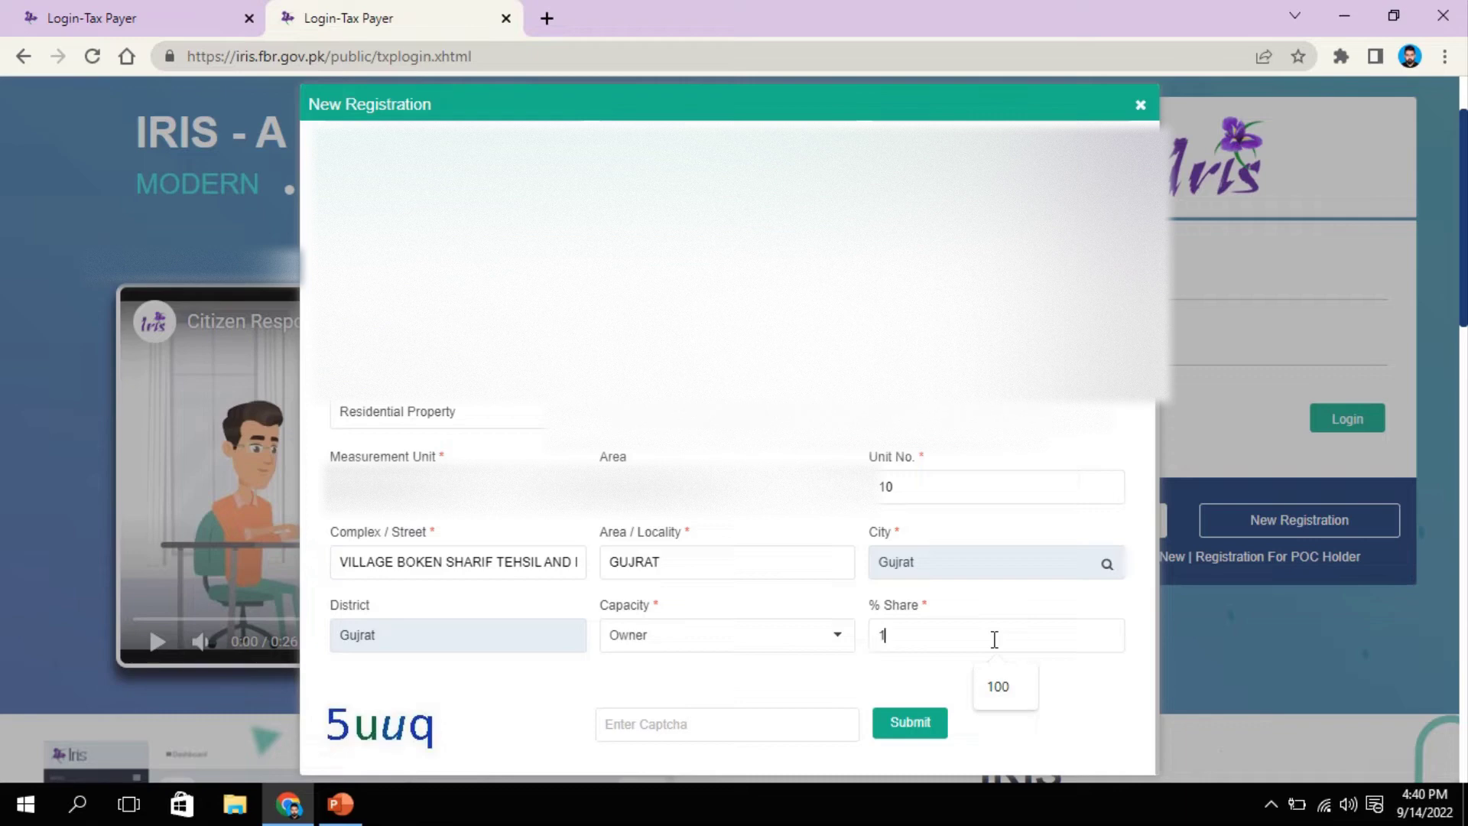
pyautogui.write('00')
pyautogui.click(668, 718)
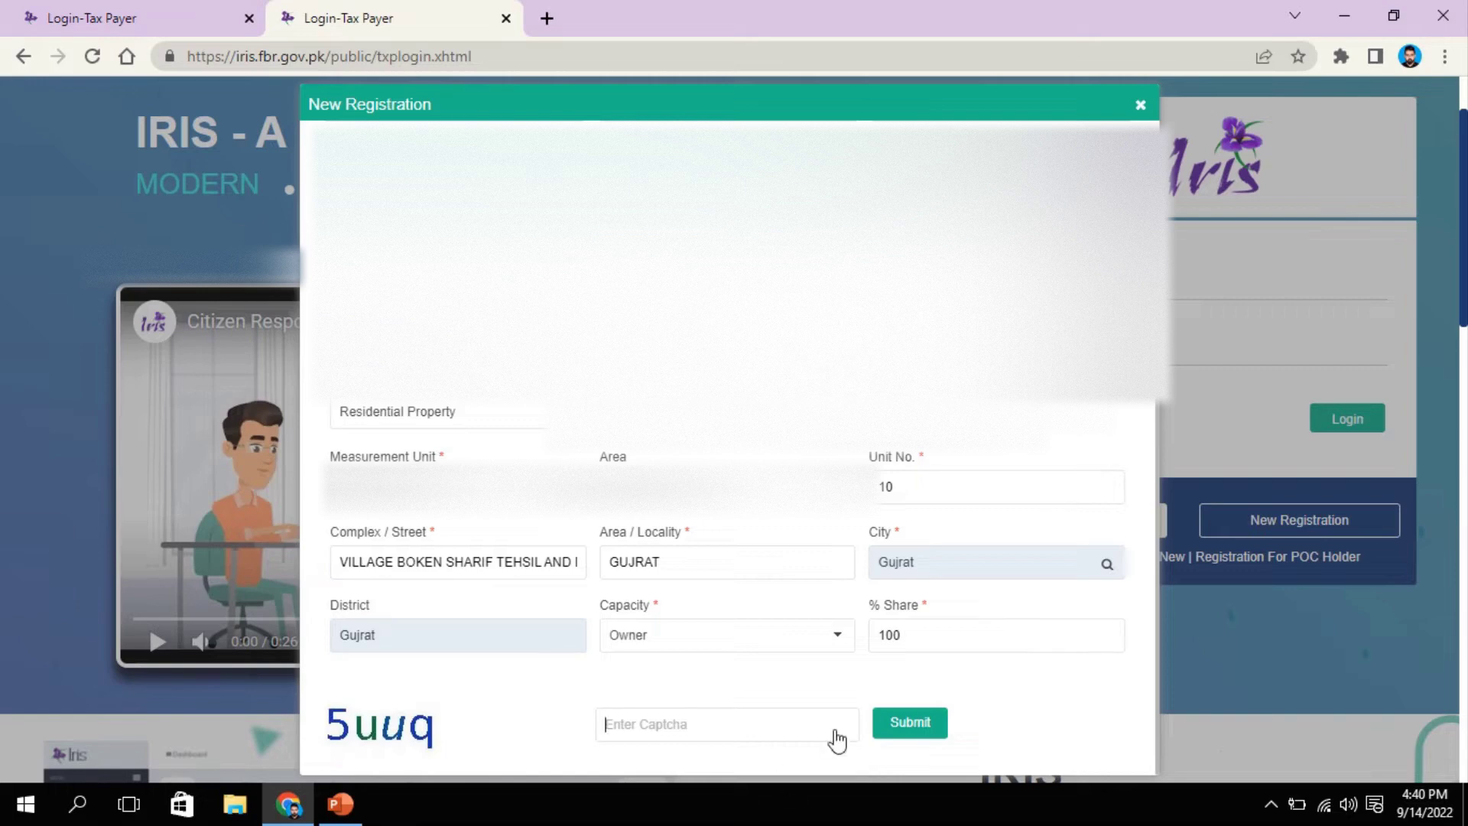
pyautogui.write('5uuq')
pyautogui.click(927, 726)
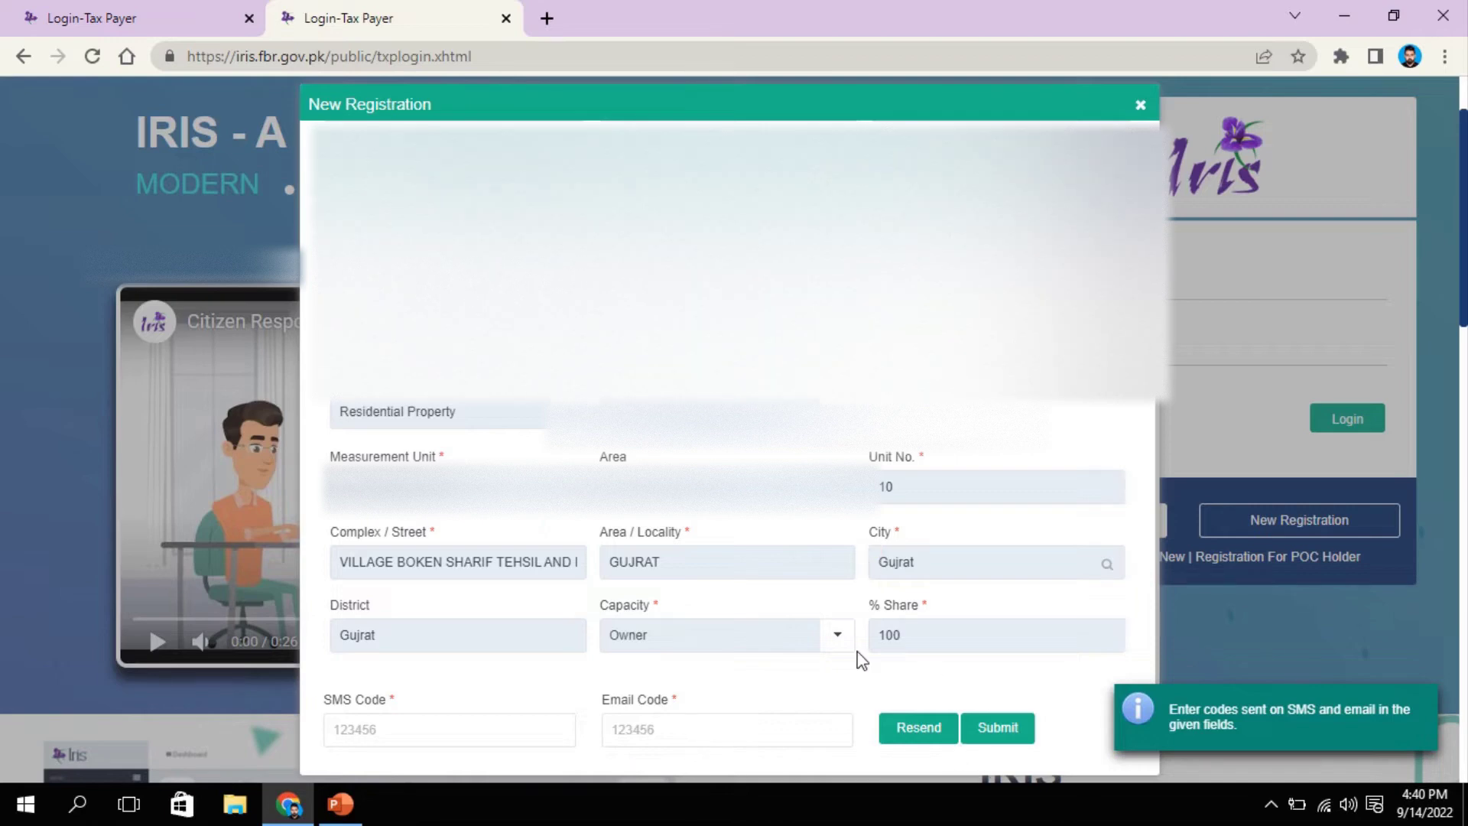
# Step: Enter the received SMS and email verification codes and submit them
pyautogui.scroll(-1, 553, 669)
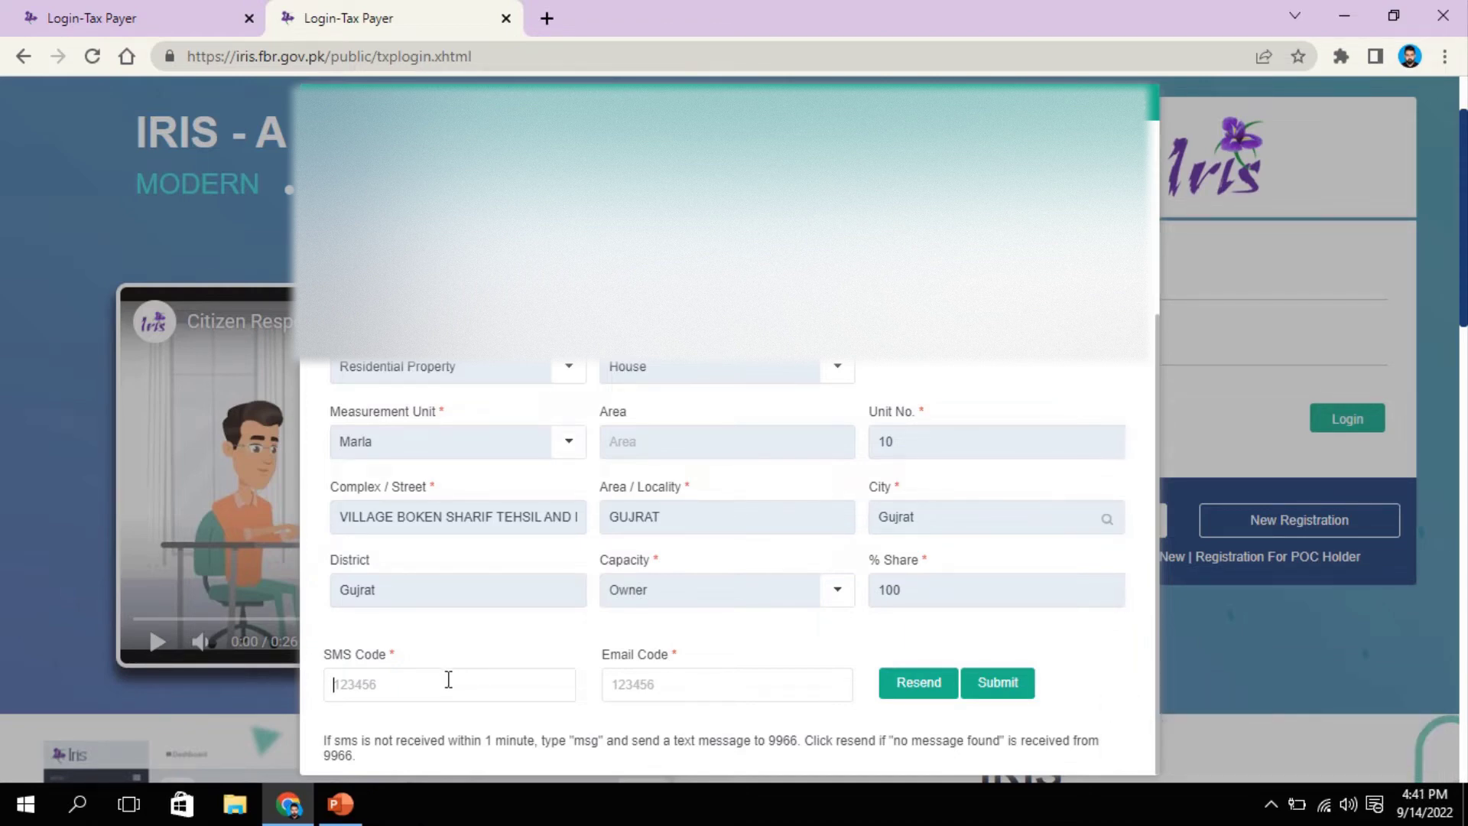
pyautogui.click(504, 700)
pyautogui.click(631, 685)
pyautogui.write('1')
pyautogui.click(1011, 689)
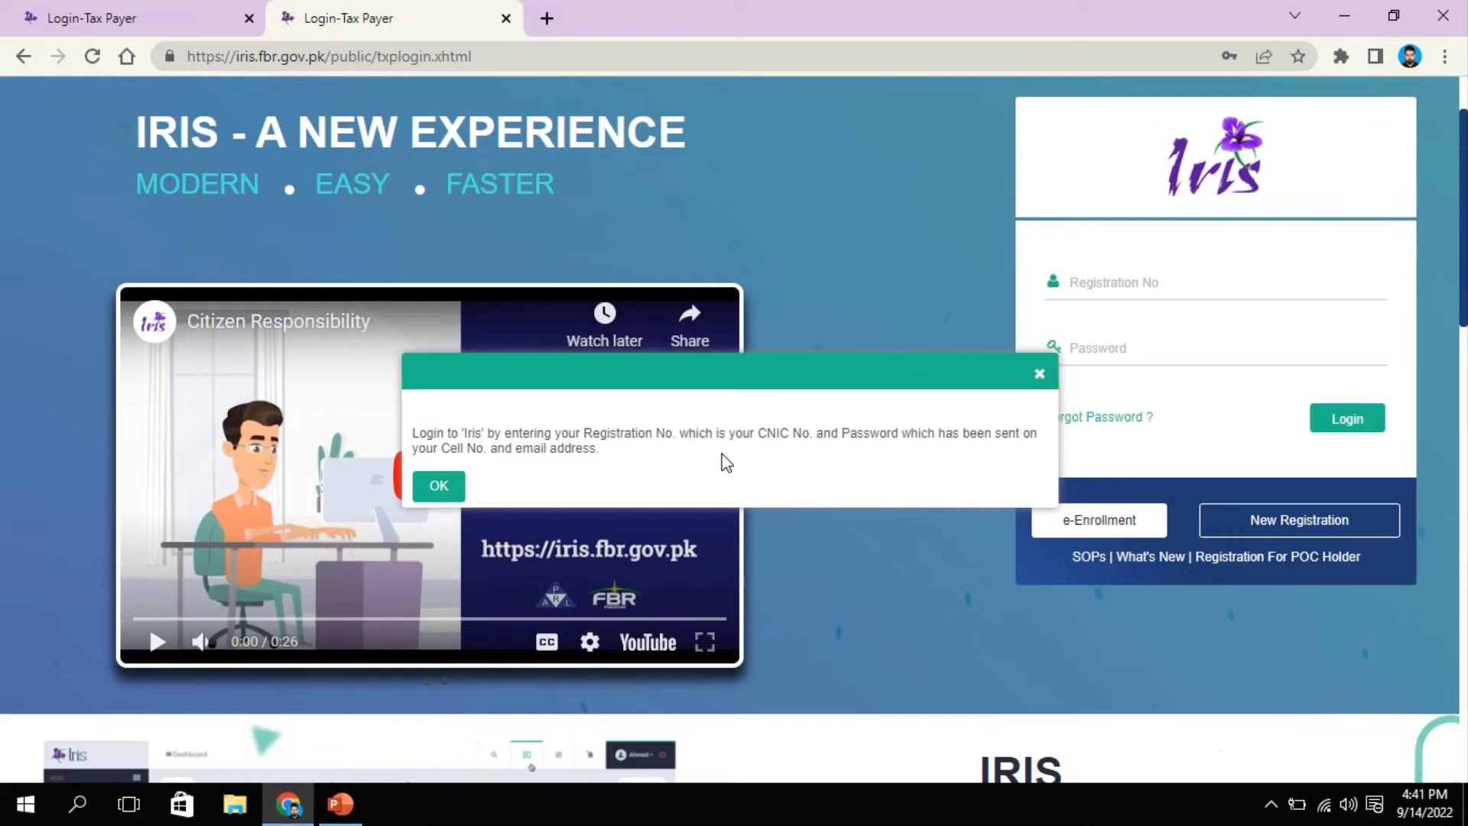
# Step: Acknowledge the login-instructions message with OK
pyautogui.click(438, 486)
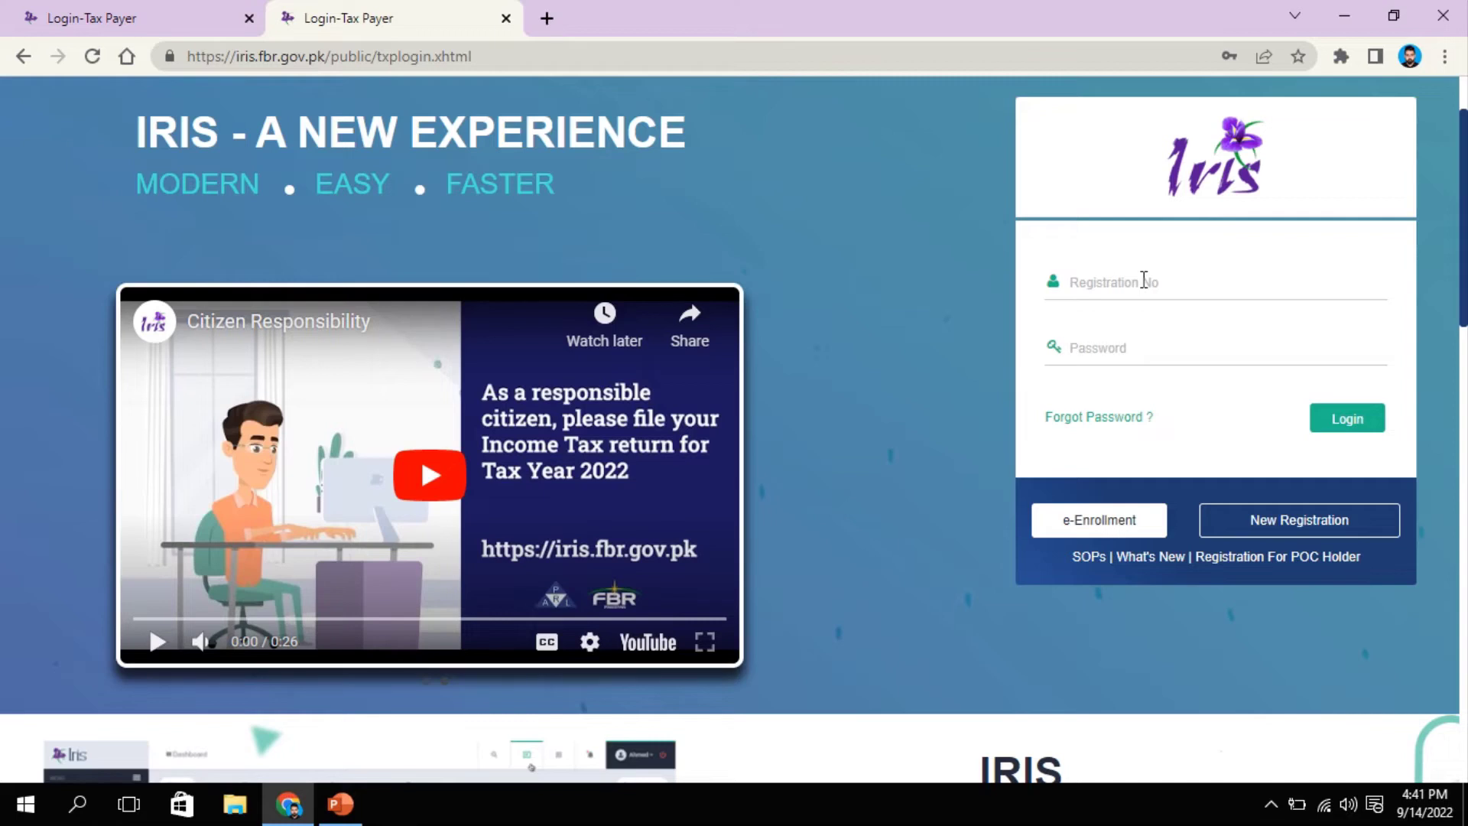
# Step: Log into IRIS with the registration number and account password to reach the inbox
pyautogui.moveTo(860, 6)
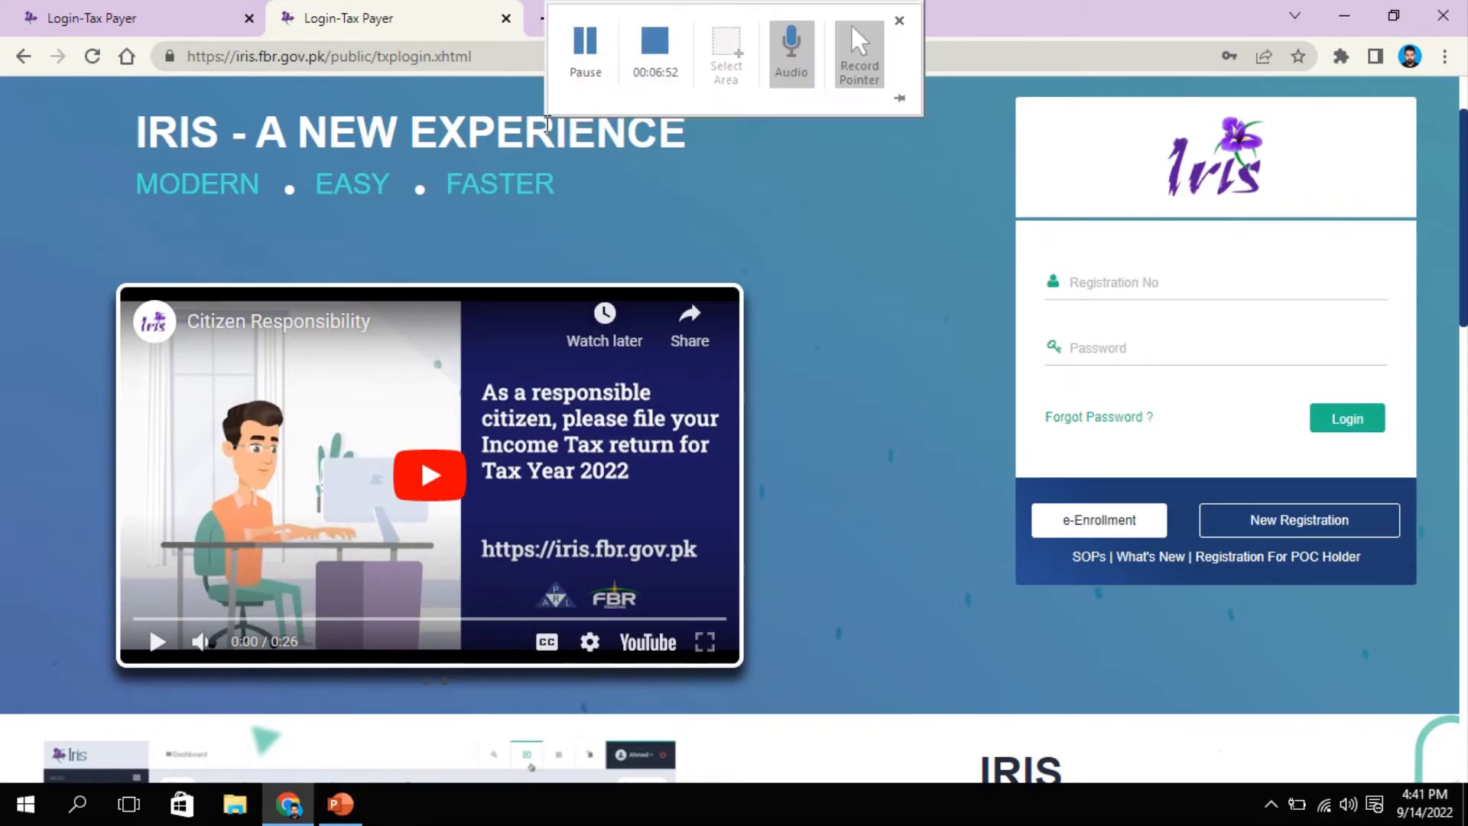
pyautogui.click(585, 60)
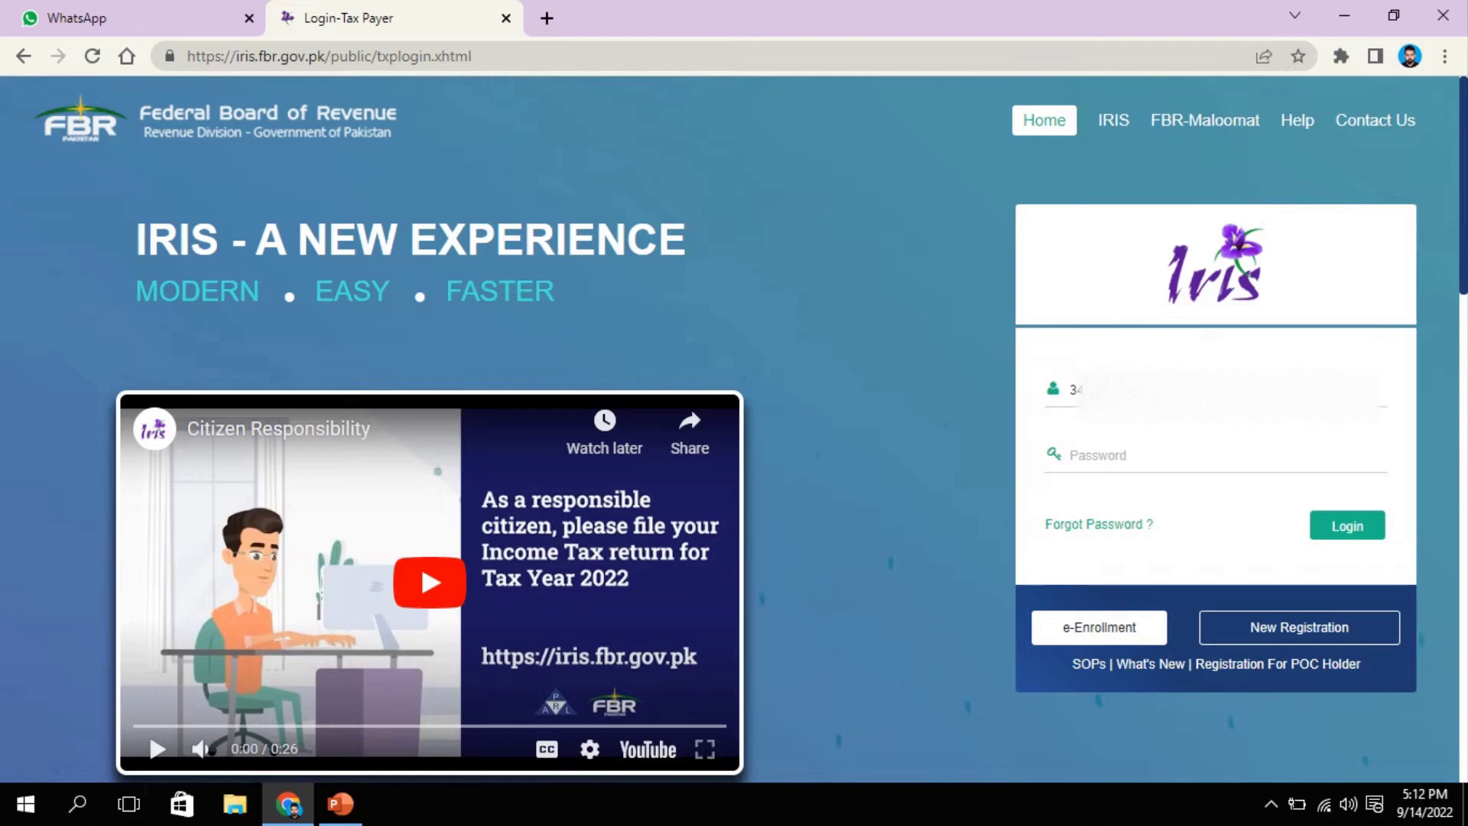
pyautogui.write('••')
pyautogui.press('Return')
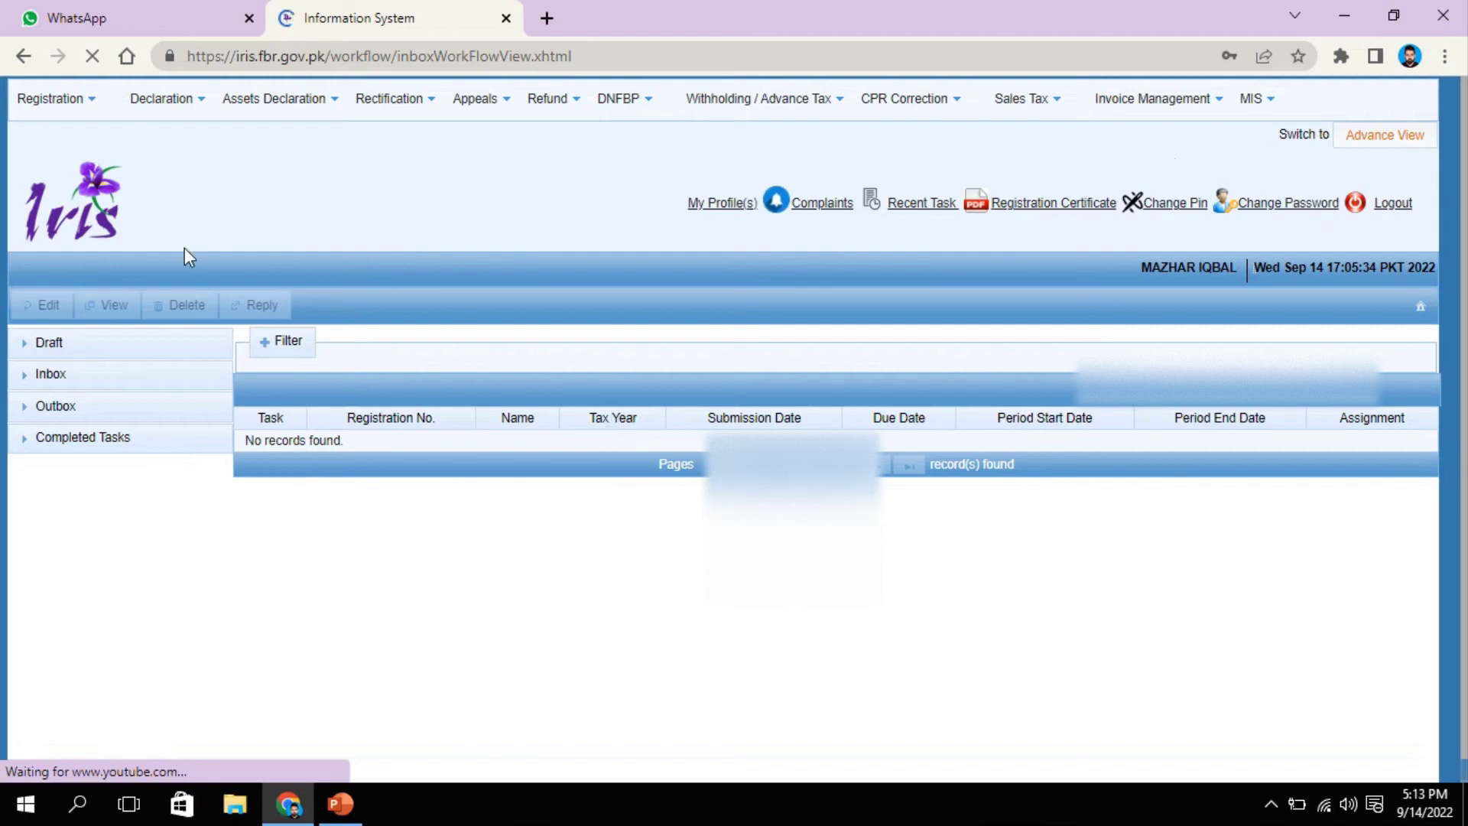
# Step: List the four completed Declaration returns under Completed Tasks and check Draft for any drafts
pyautogui.click(36, 346)
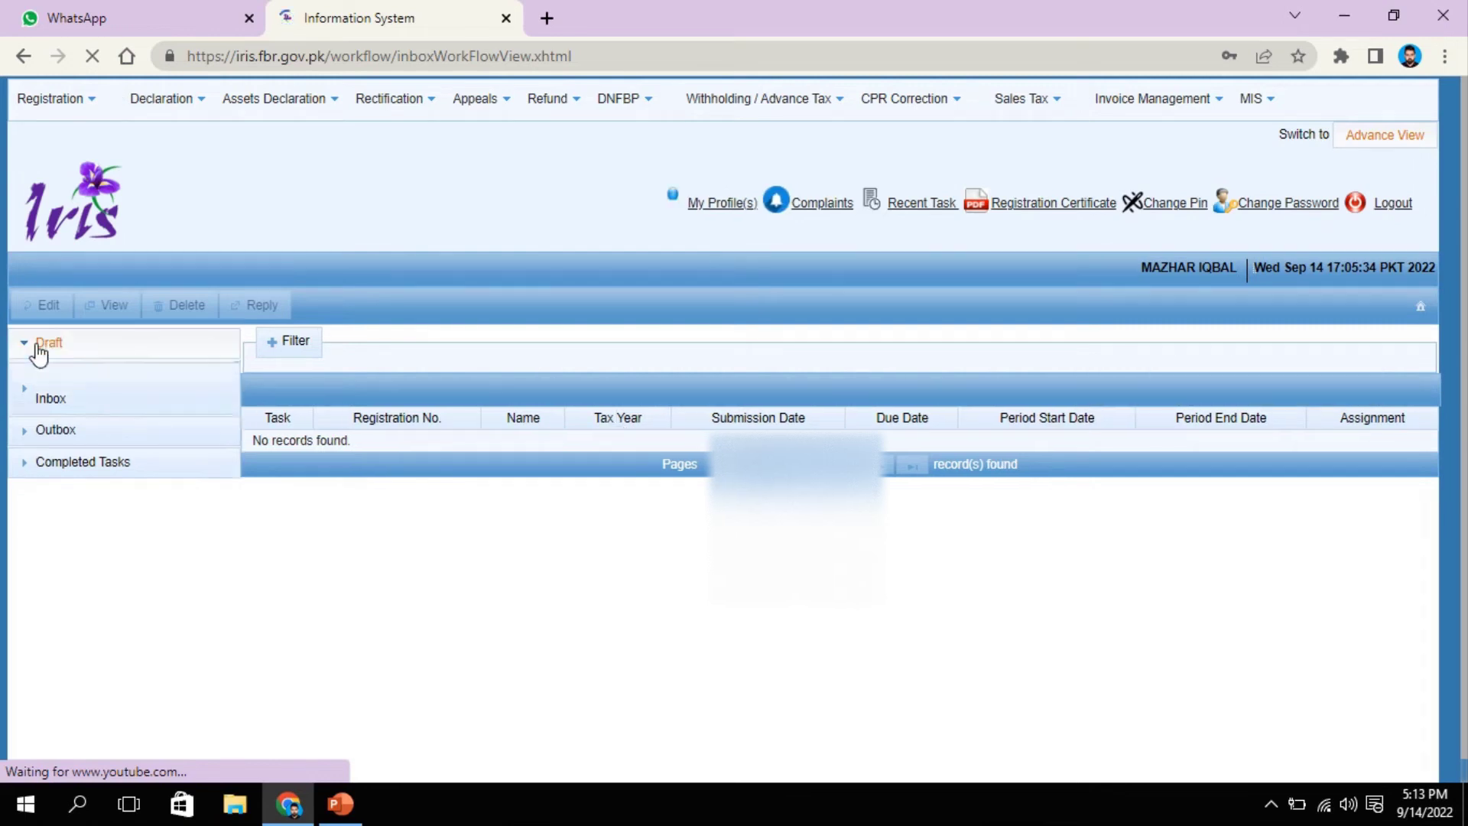
pyautogui.click(86, 352)
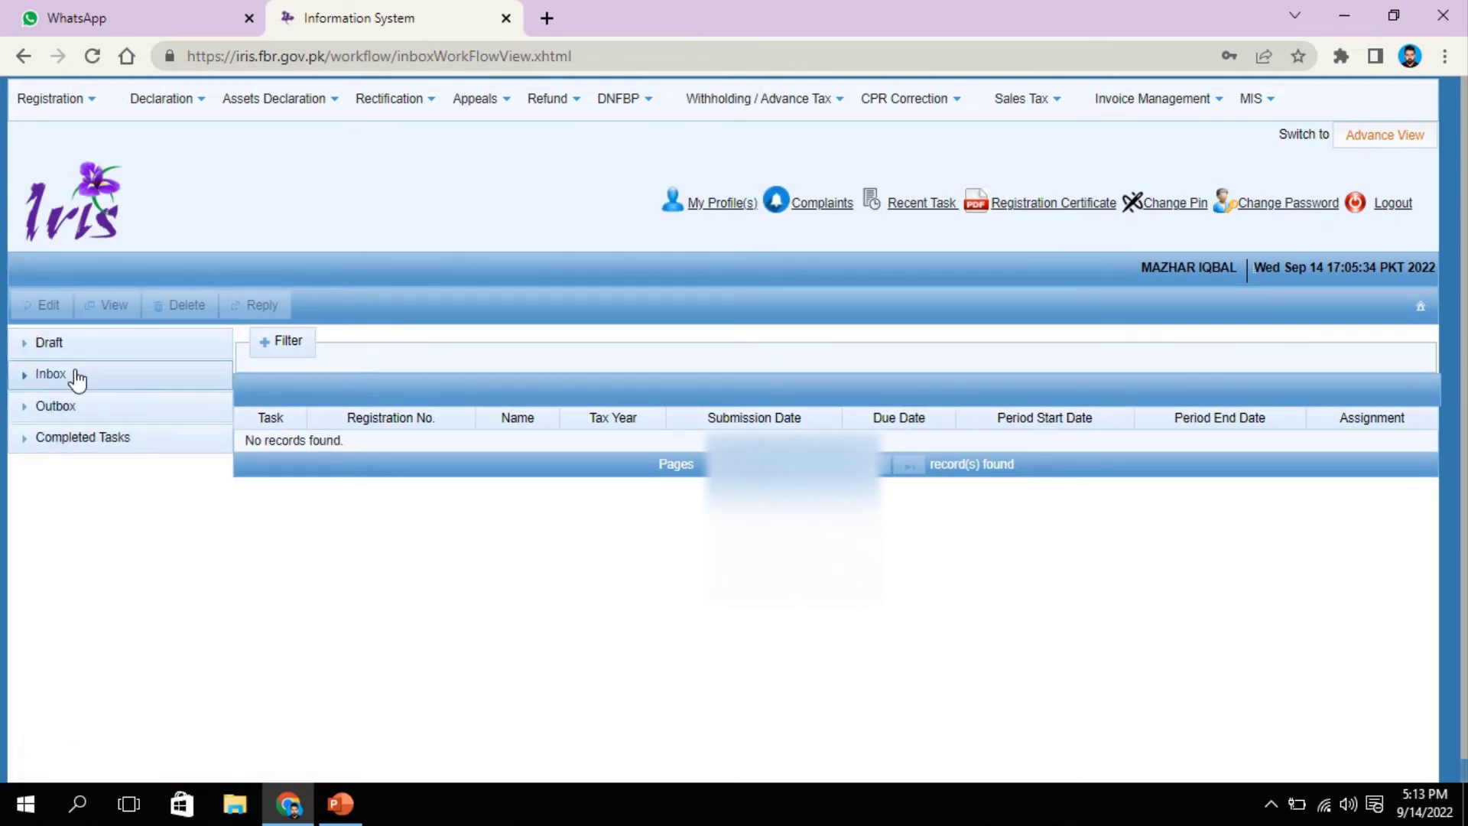
pyautogui.click(79, 442)
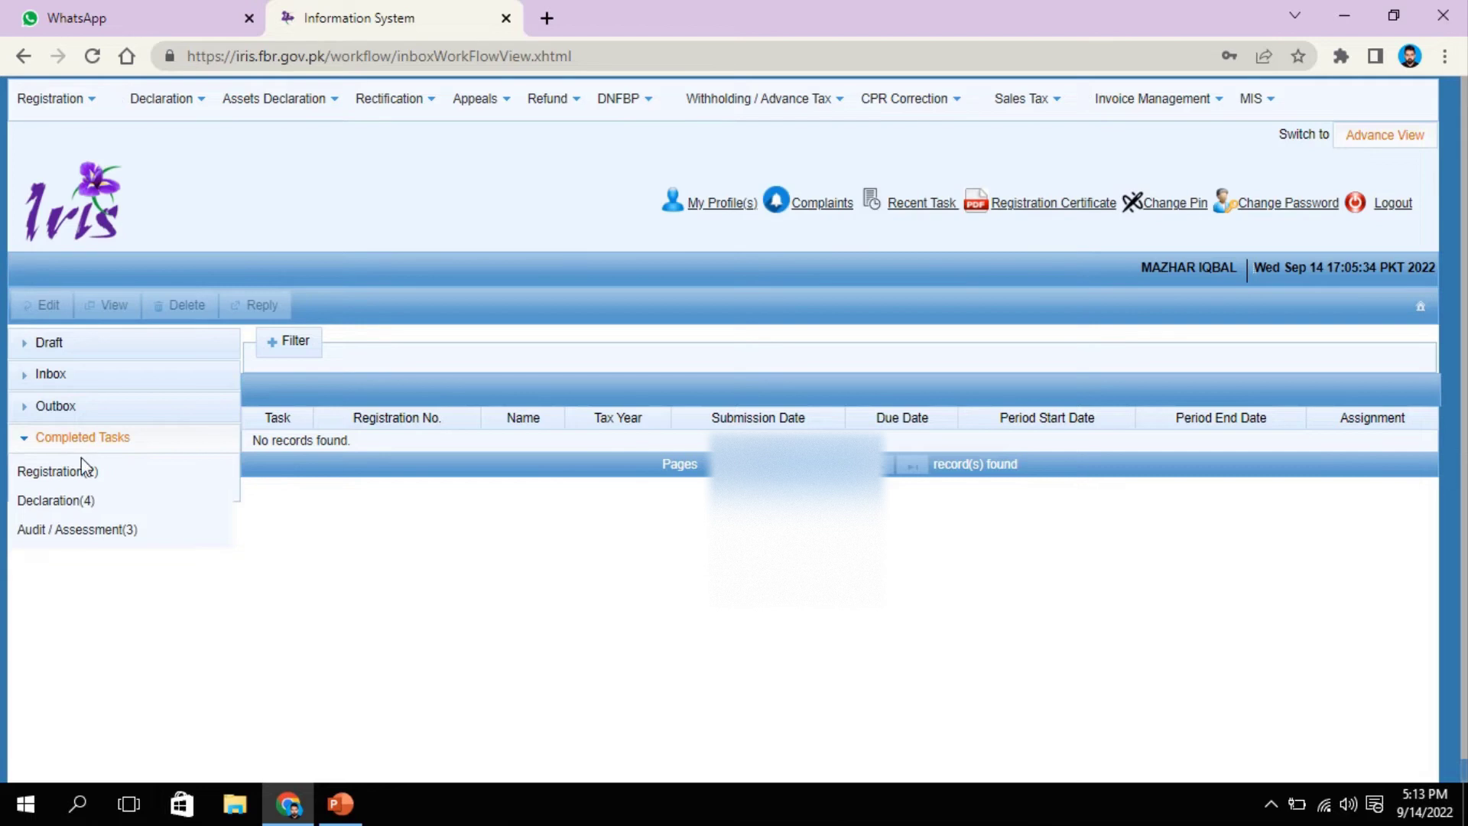
pyautogui.click(86, 501)
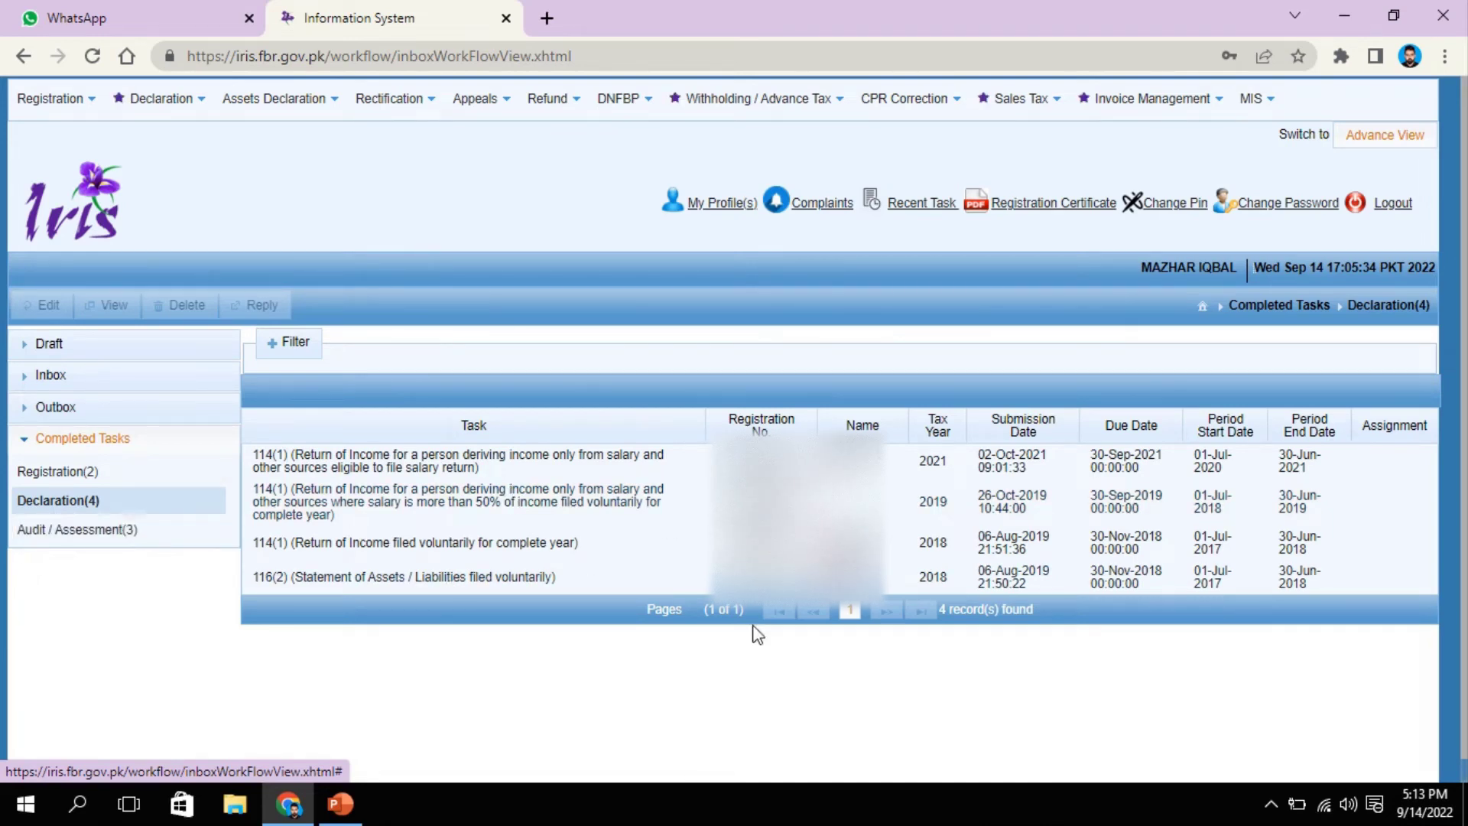
pyautogui.click(50, 444)
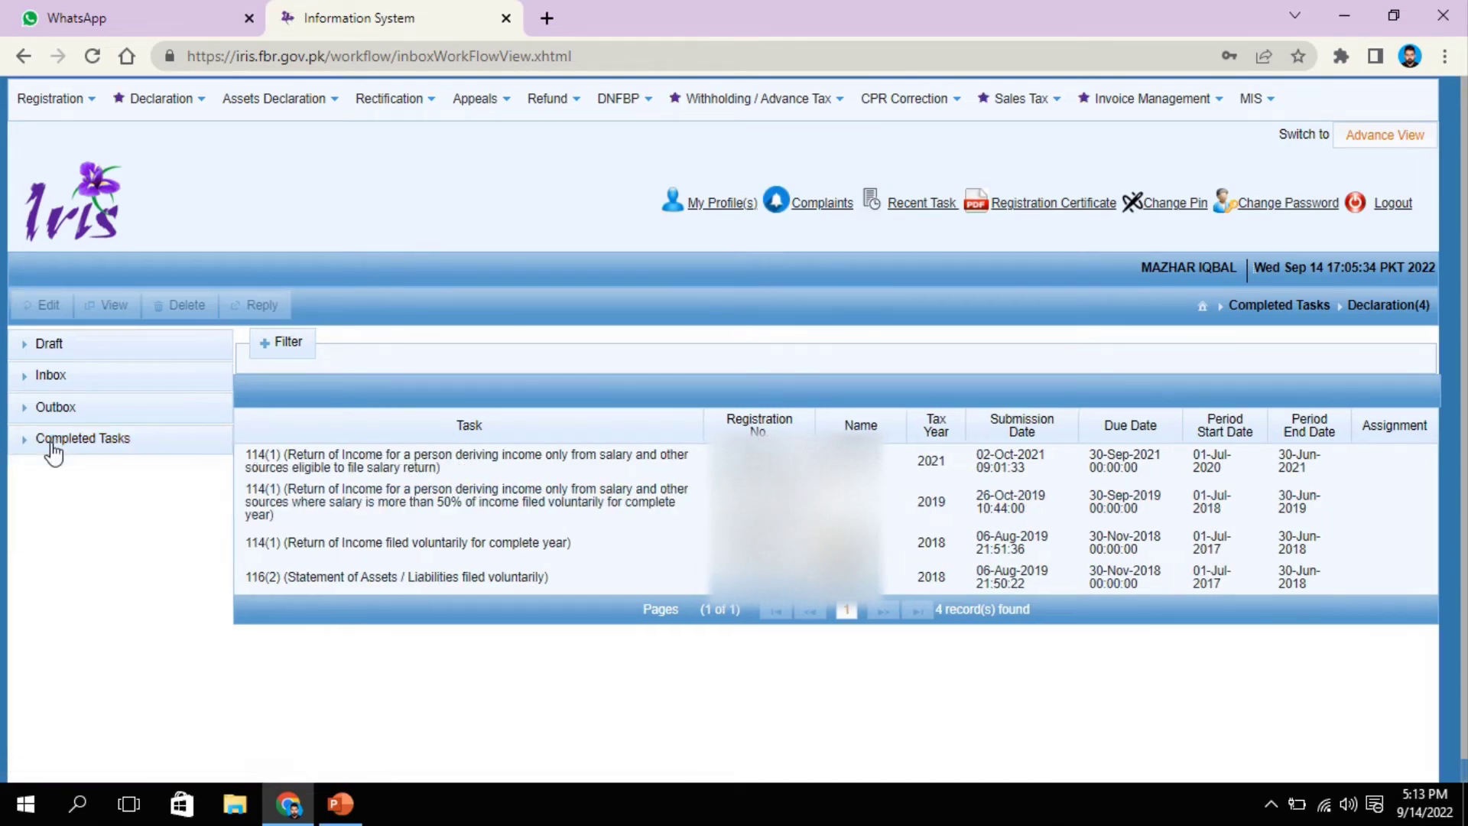
pyautogui.click(64, 346)
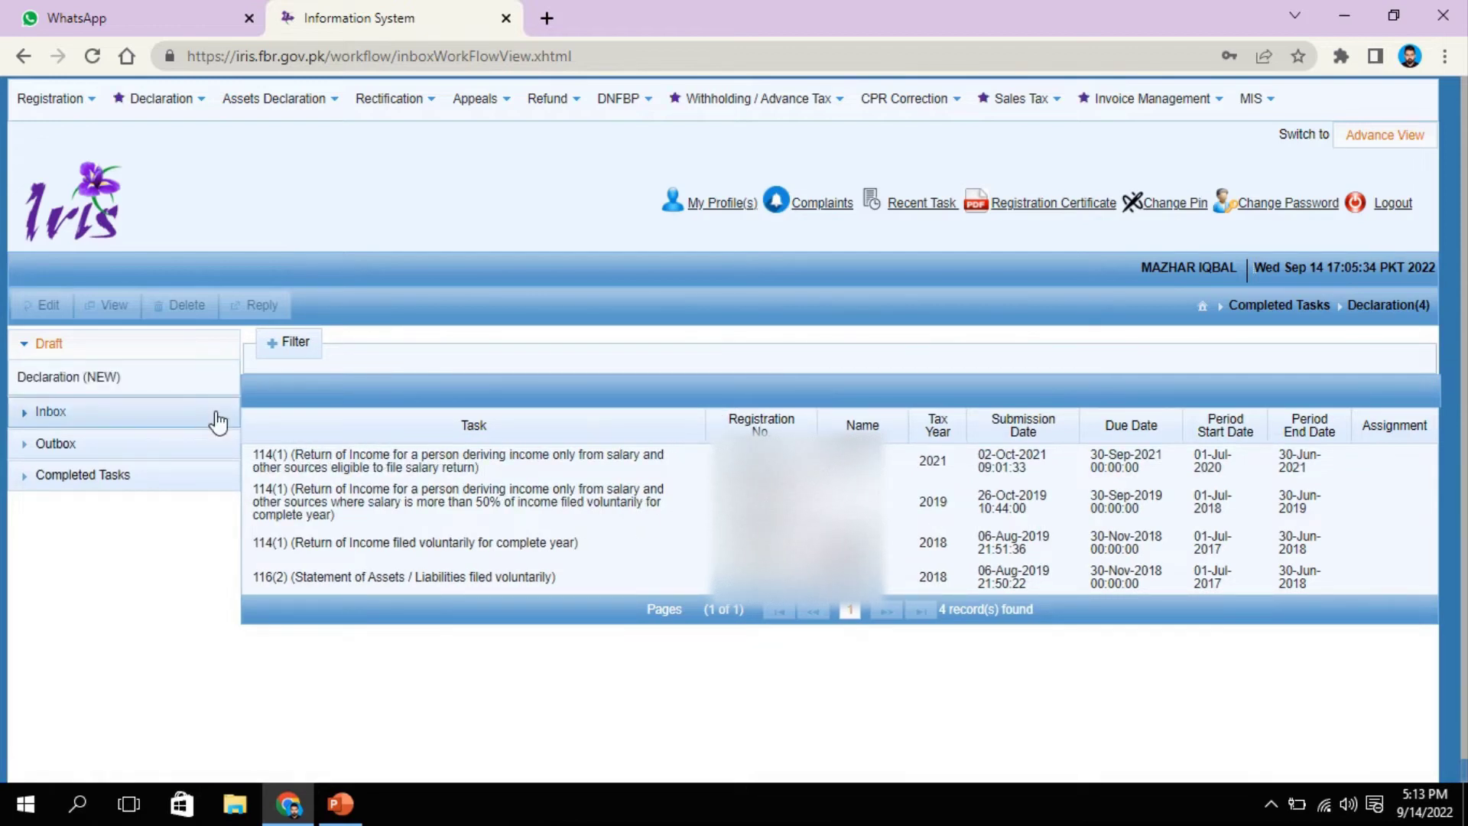
pyautogui.click(76, 345)
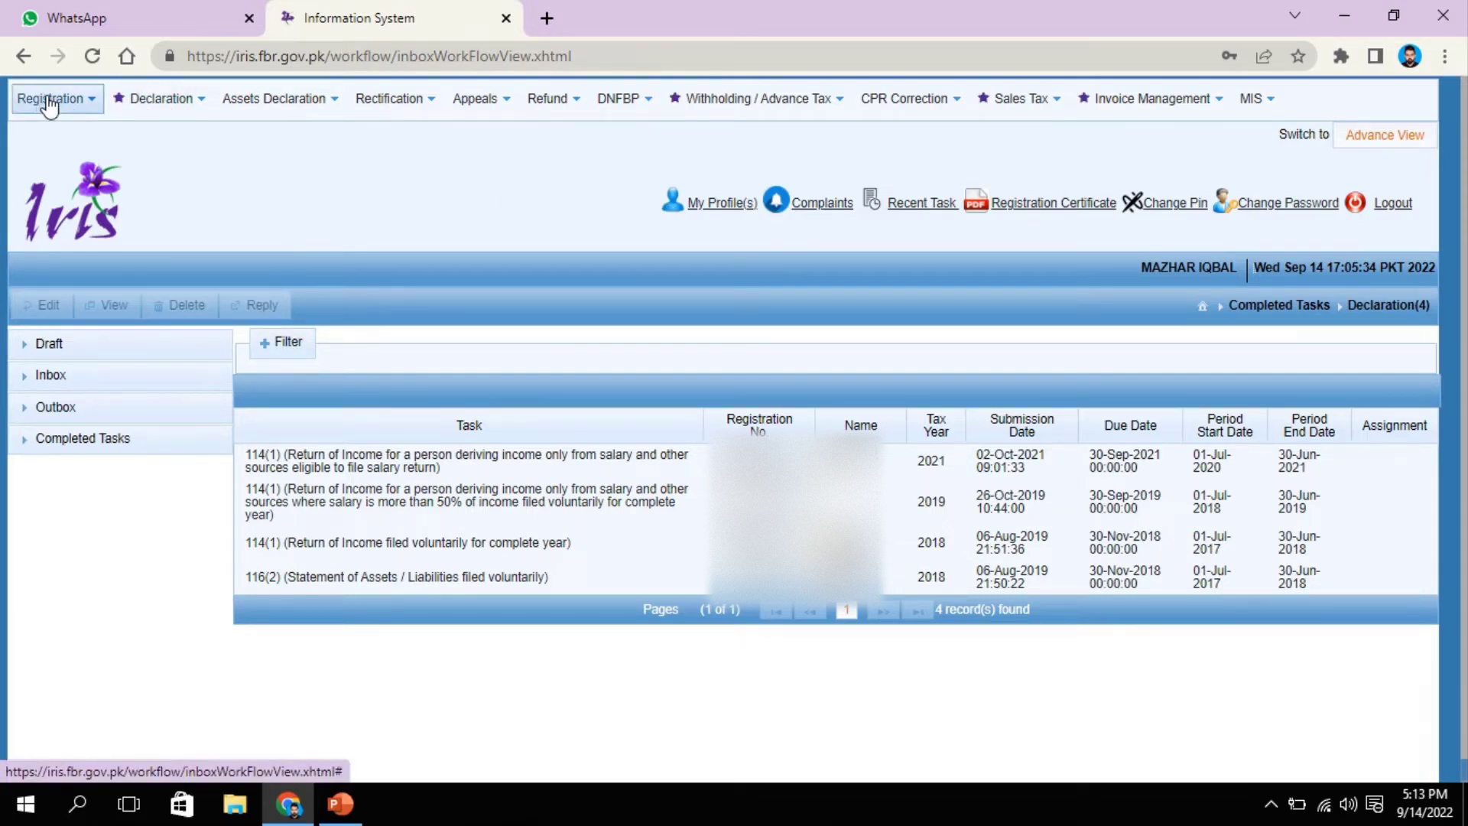
# Step: Start a Salary Return for Individuals – Classic View from the Declaration menu
pyautogui.click(197, 109)
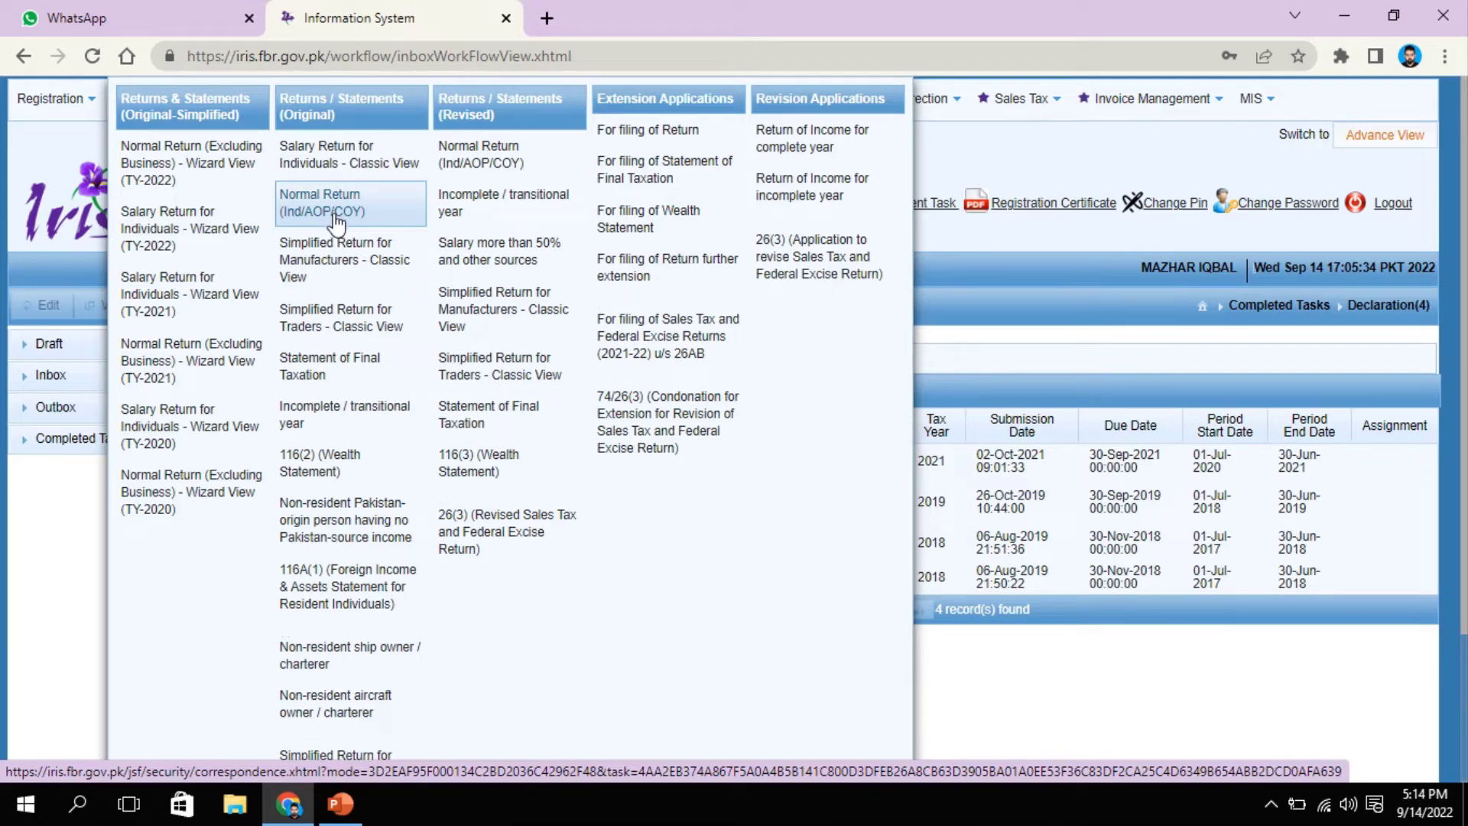
pyautogui.click(319, 158)
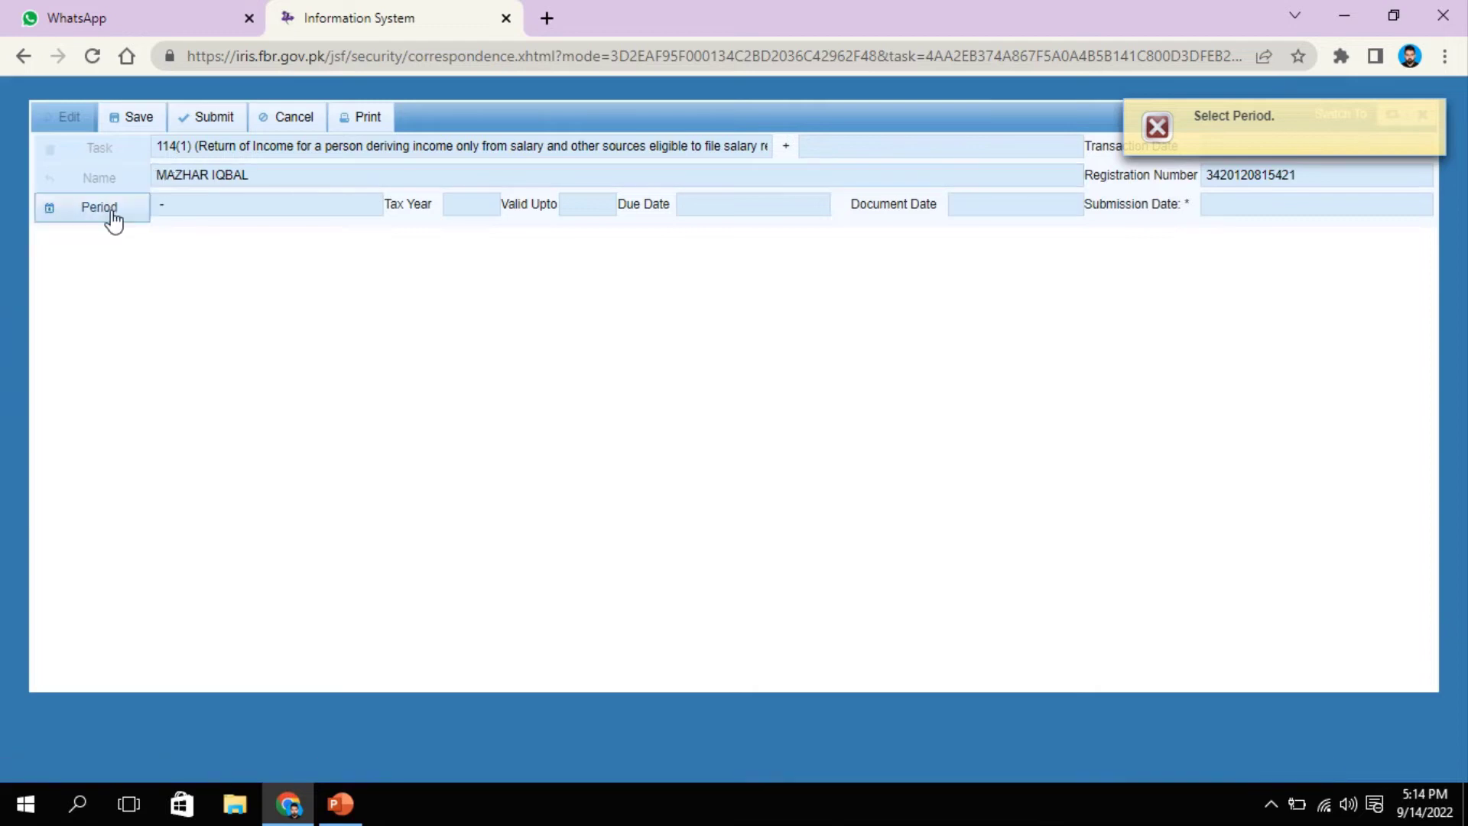
# Step: Set the return period to tax year 2022, 01-Jul-2021 to 30-Jun-2022
pyautogui.click(111, 216)
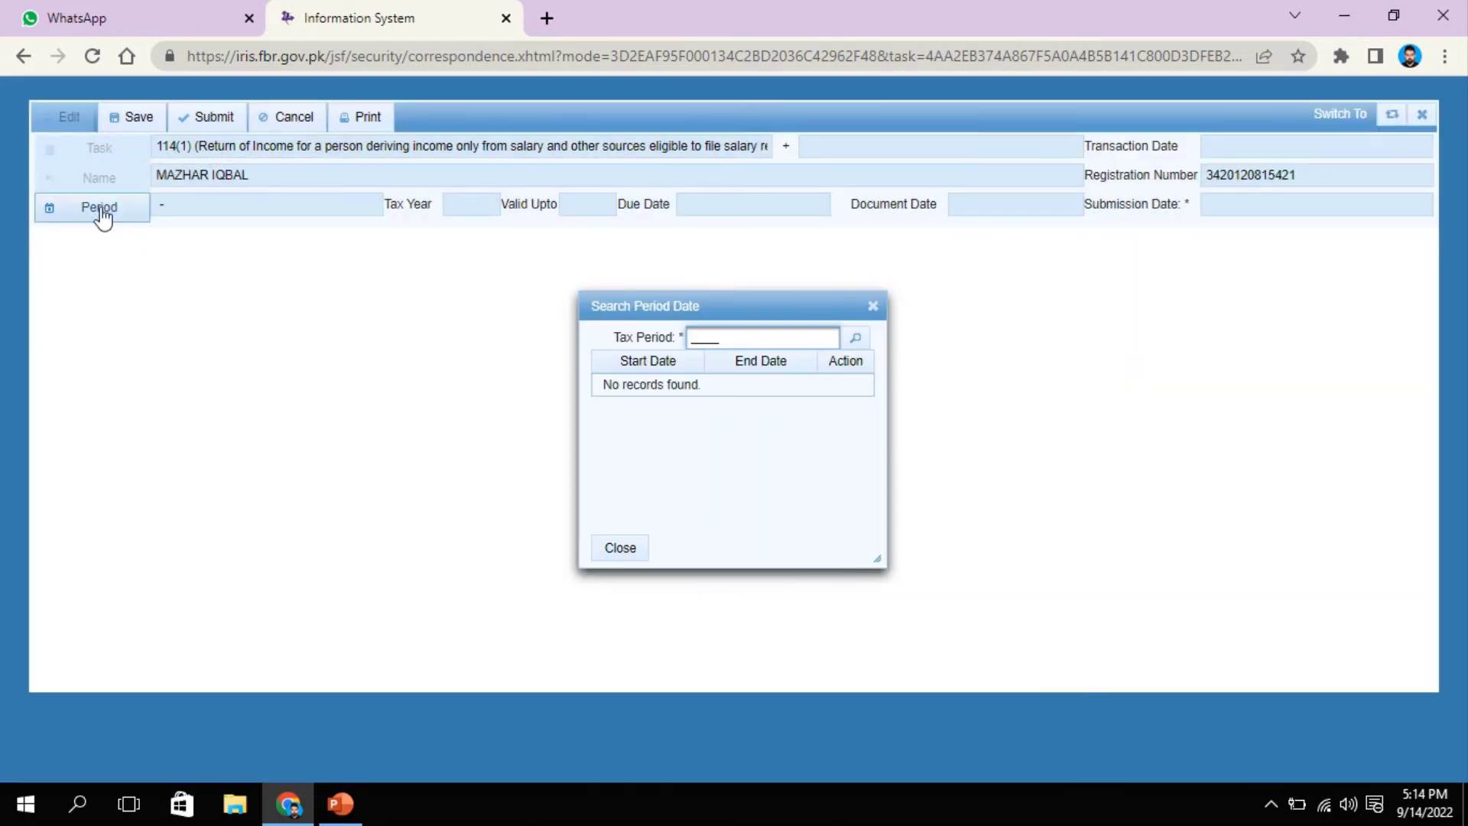
pyautogui.click(873, 306)
pyautogui.click(99, 208)
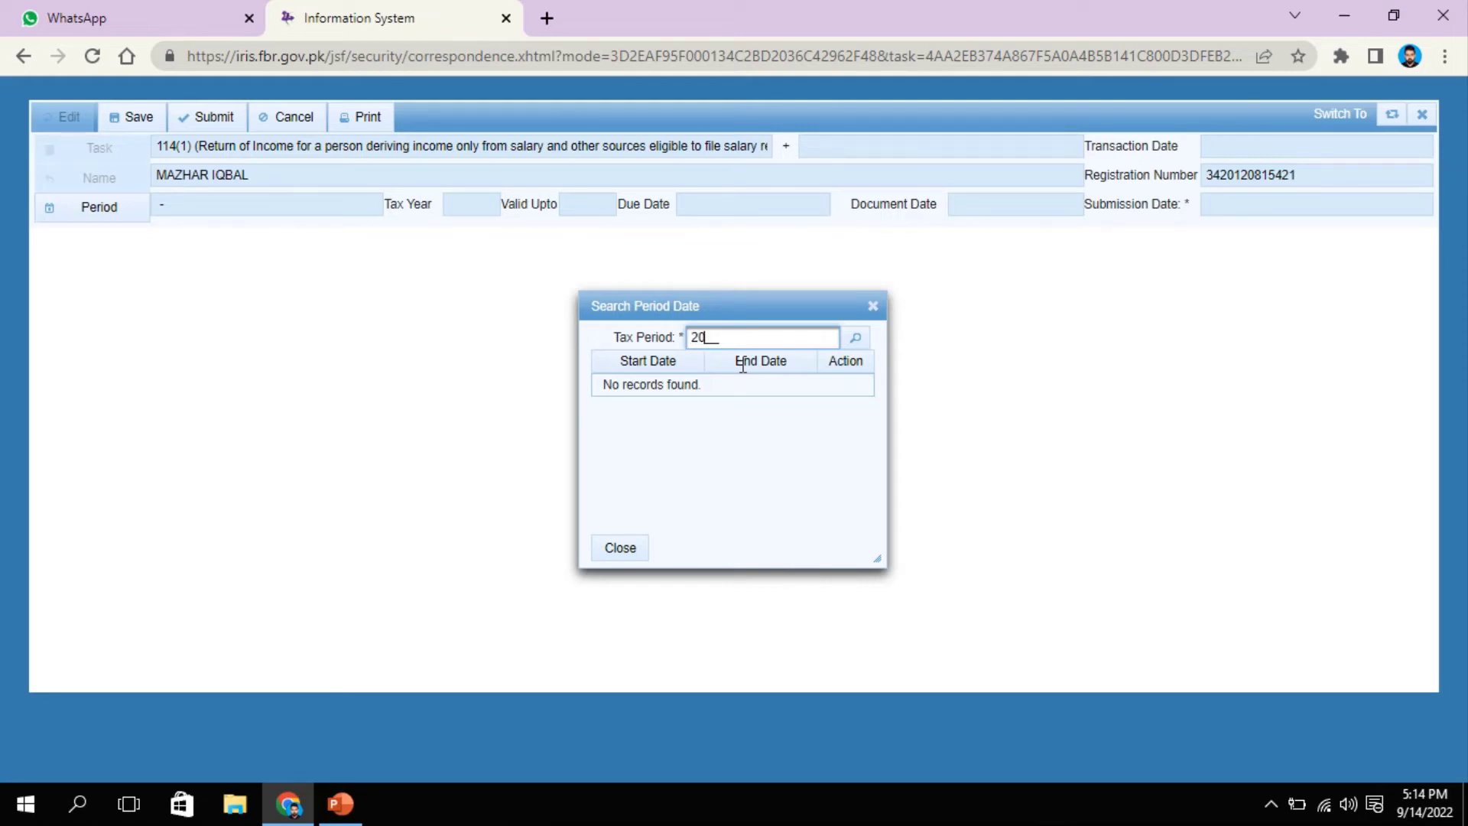
pyautogui.click(855, 337)
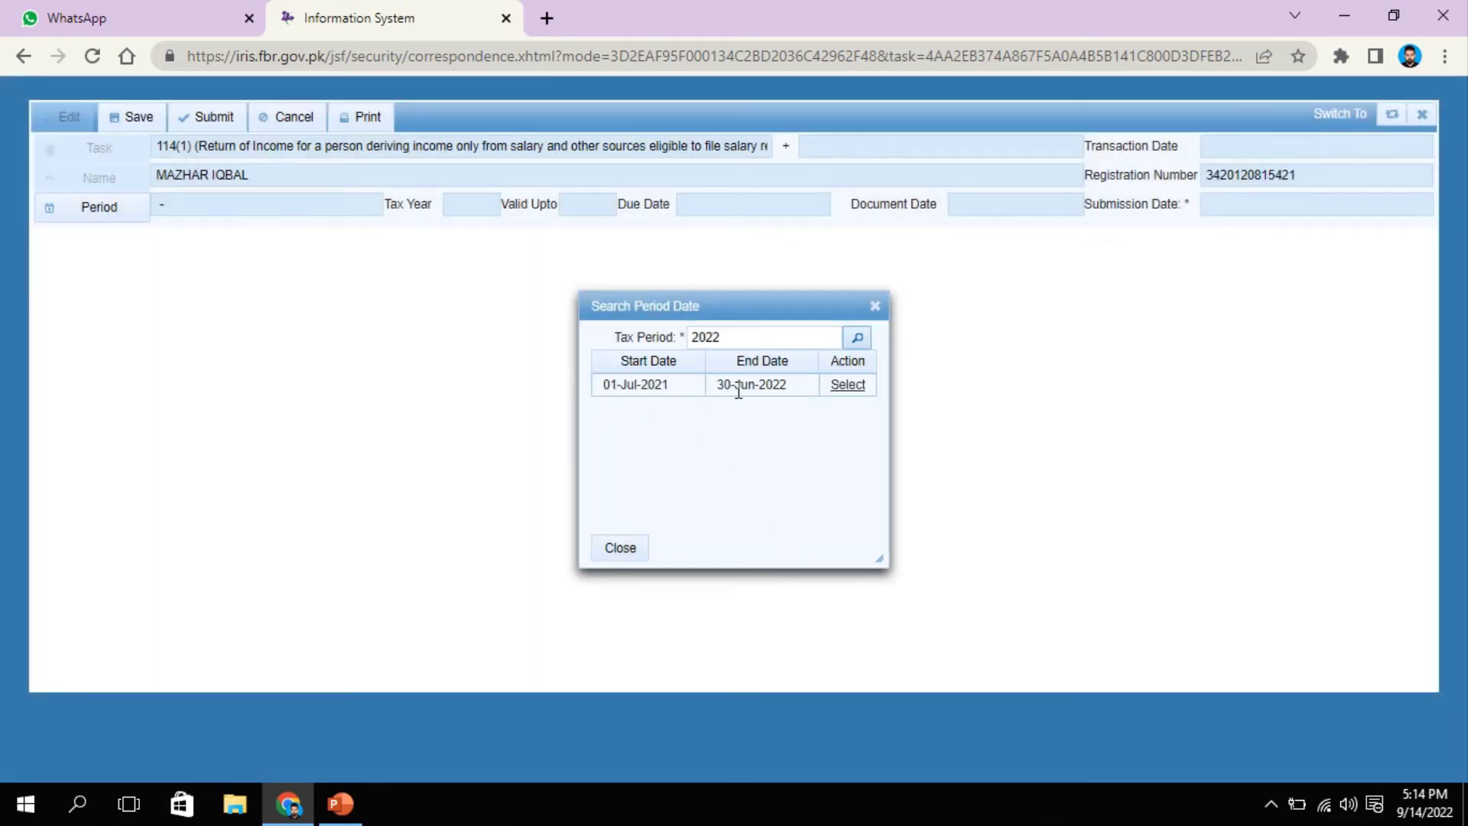
pyautogui.click(848, 386)
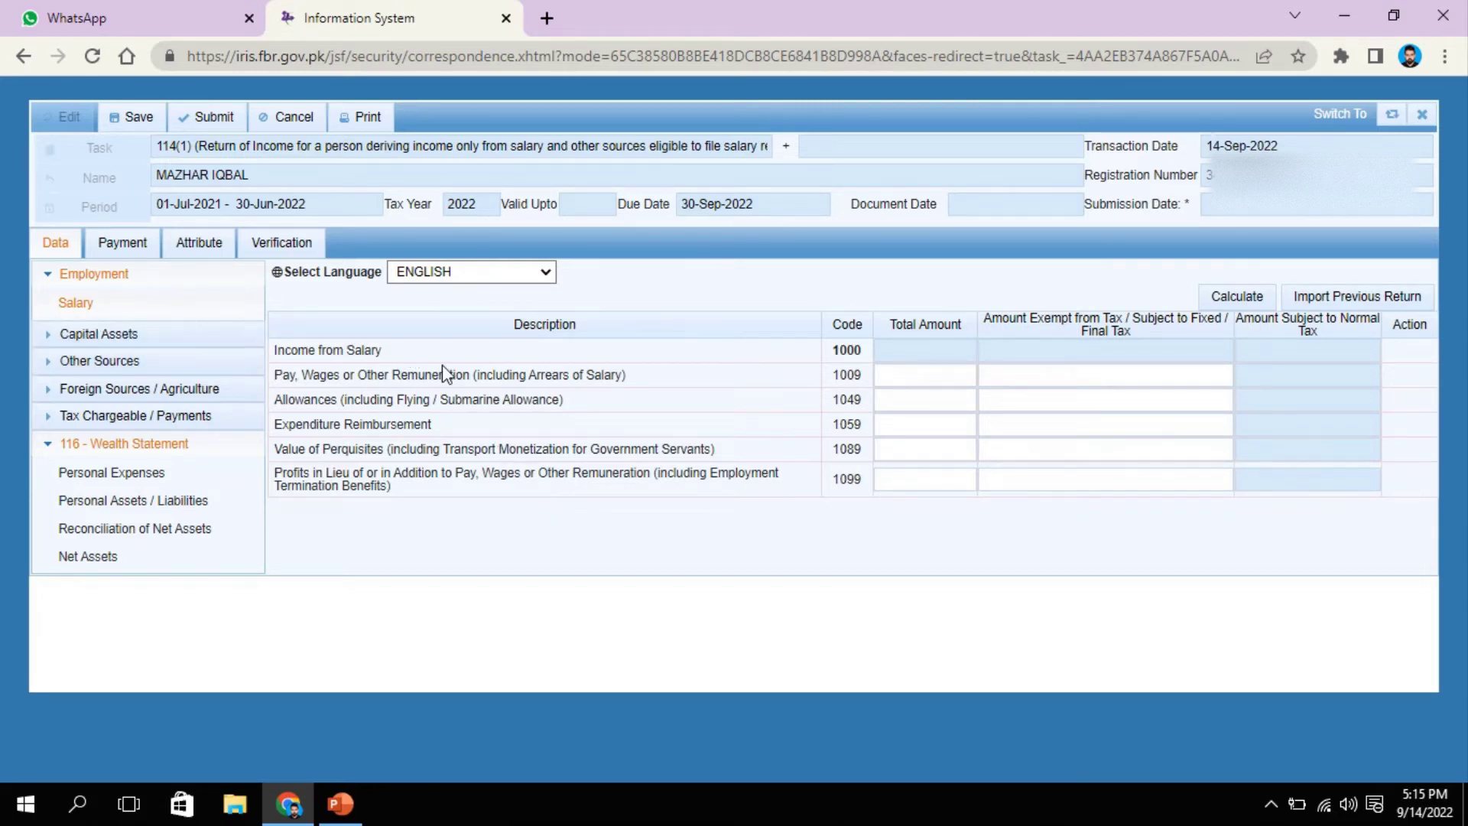
# Step: Enter 765,088 pay and wages under code 1009 and recalculate the salary totals
pyautogui.click(936, 376)
pyautogui.write('765088')
pyautogui.press('Tab')
pyautogui.click(1224, 297)
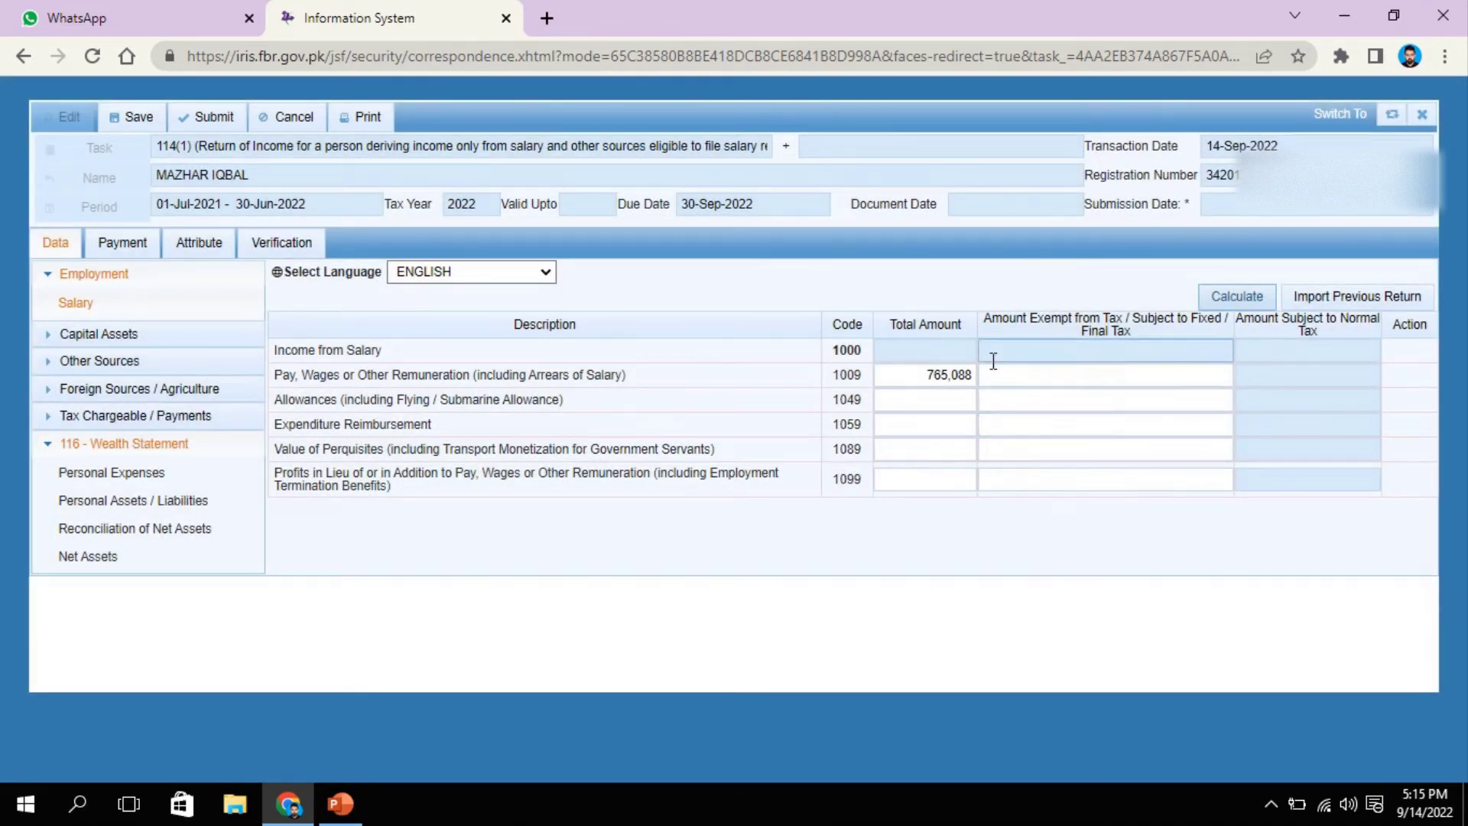
pyautogui.click(1226, 301)
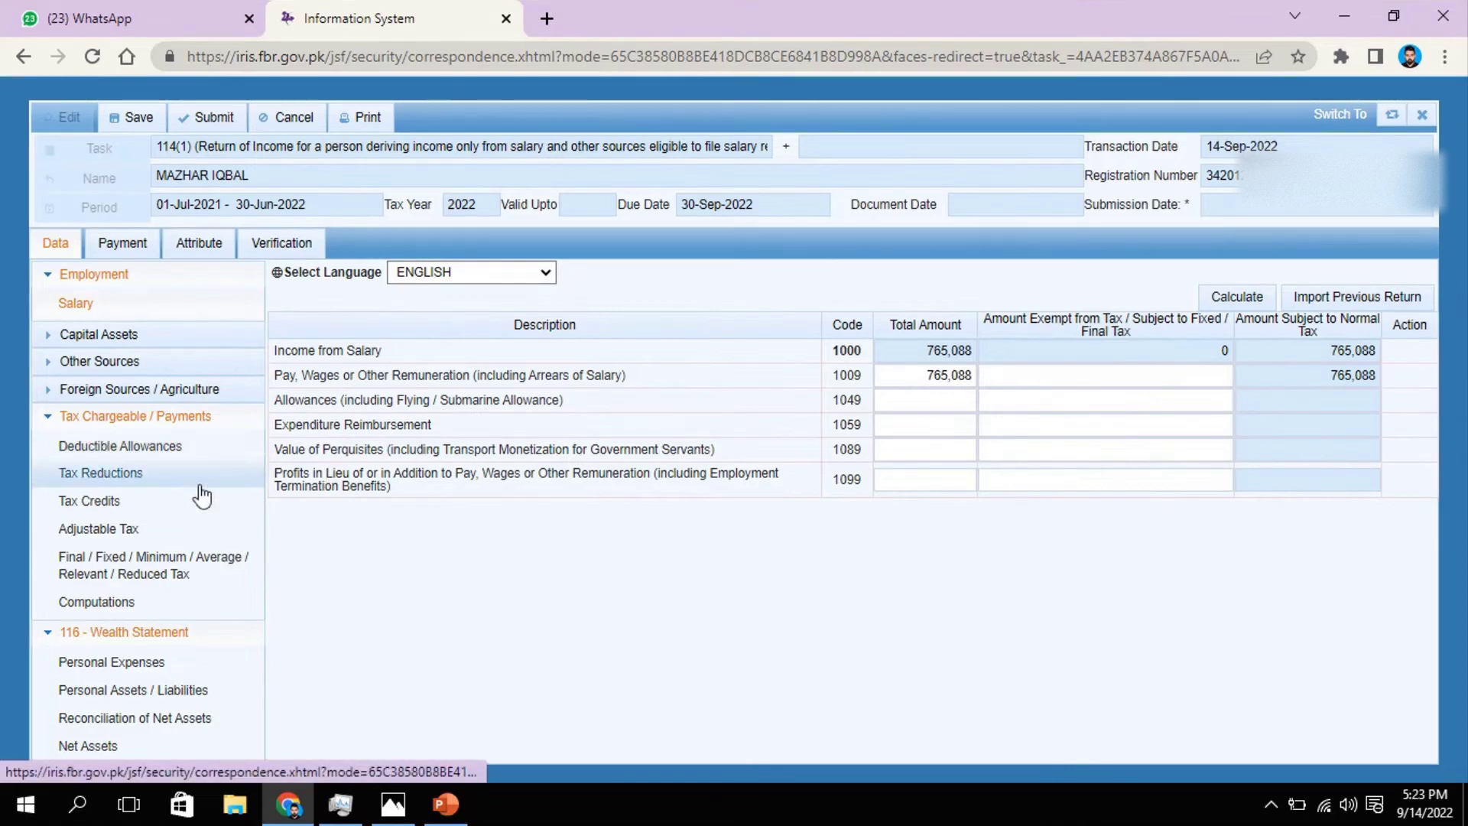
# Step: Claim a 2,059 full-time teacher/researcher reduction (9302) per the payslip and recalculate totals
pyautogui.click(120, 474)
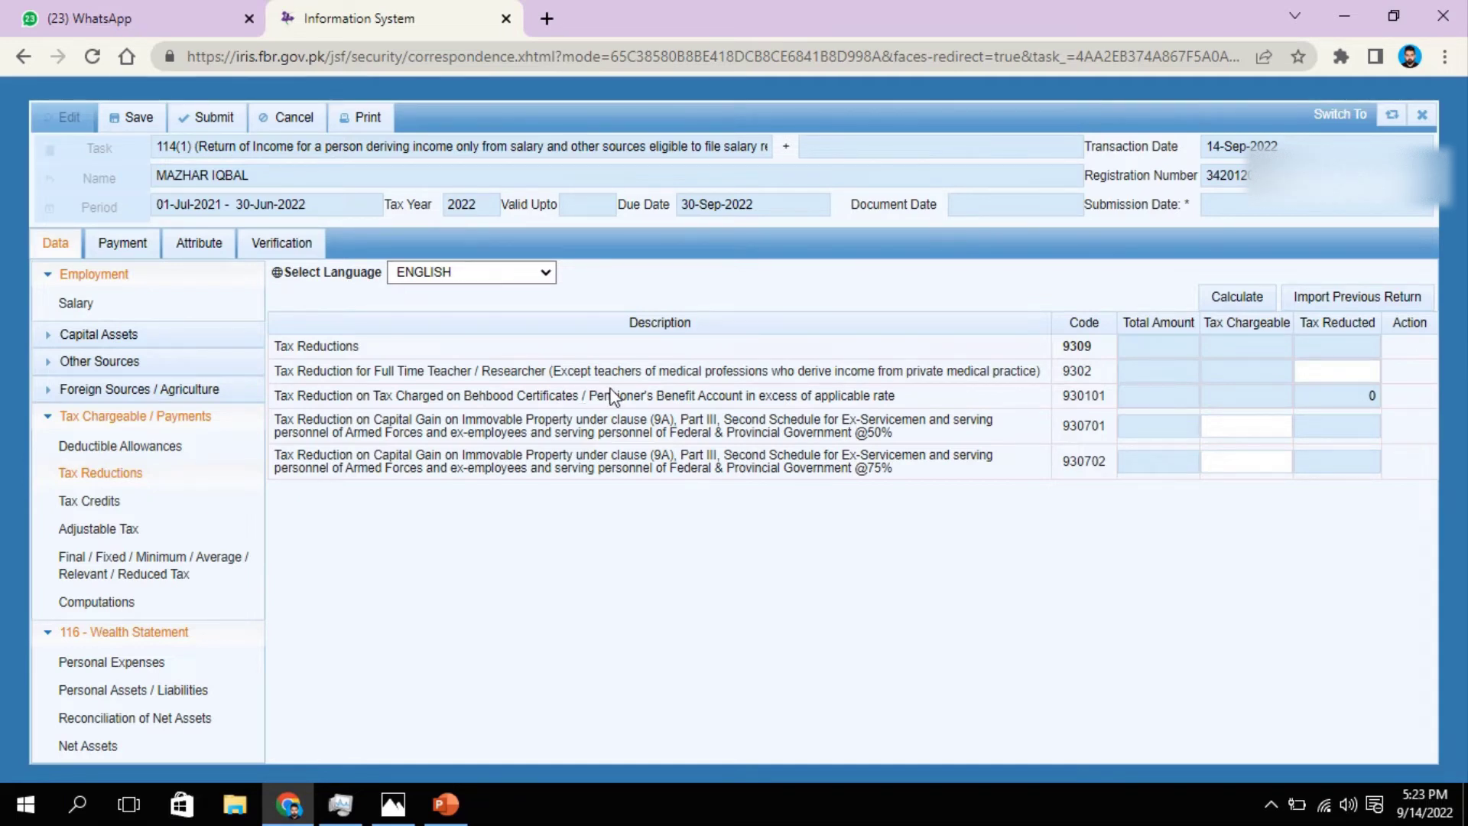
pyautogui.click(1369, 374)
pyautogui.click(393, 803)
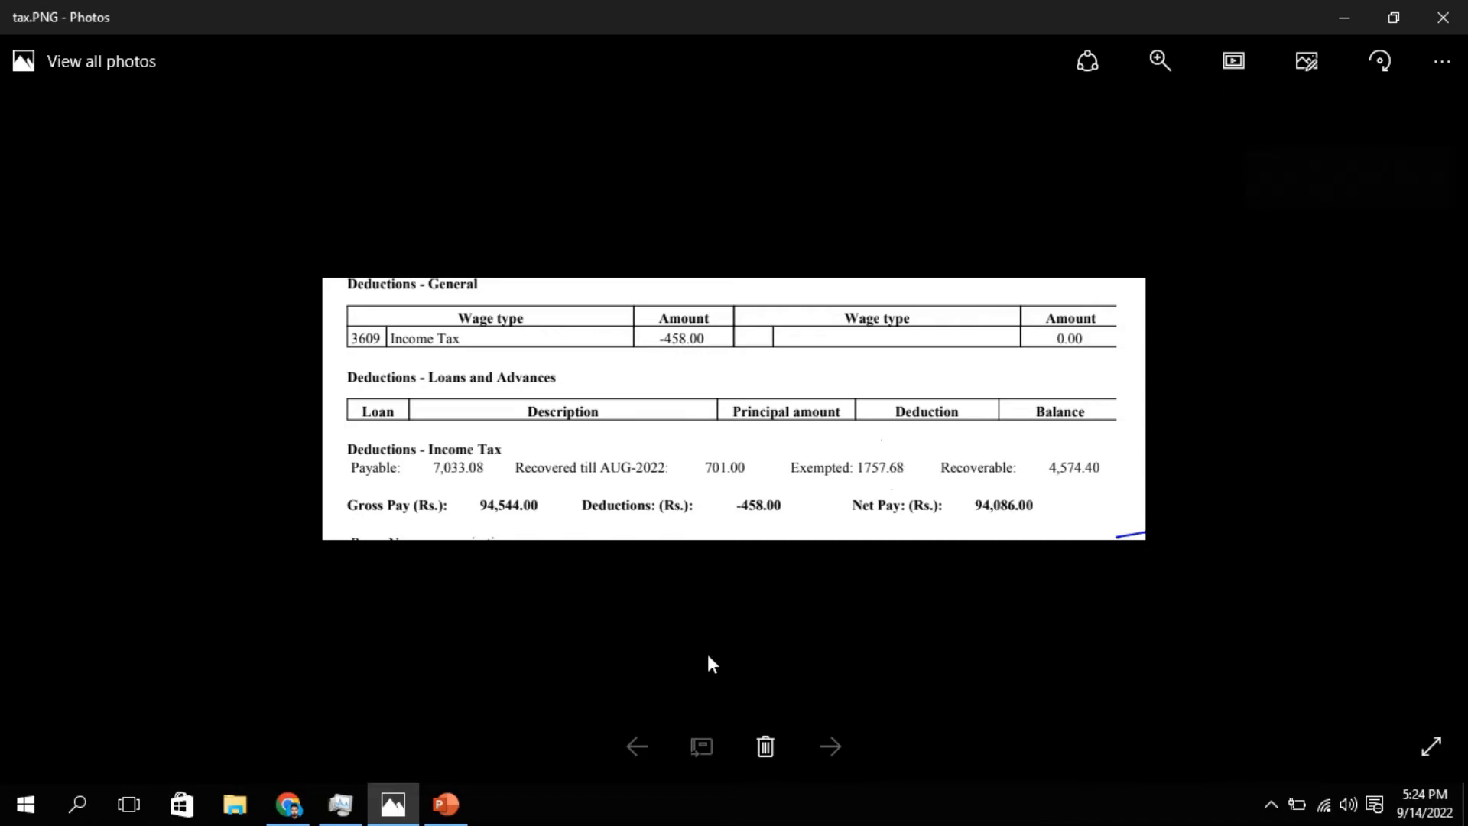
pyautogui.click(289, 804)
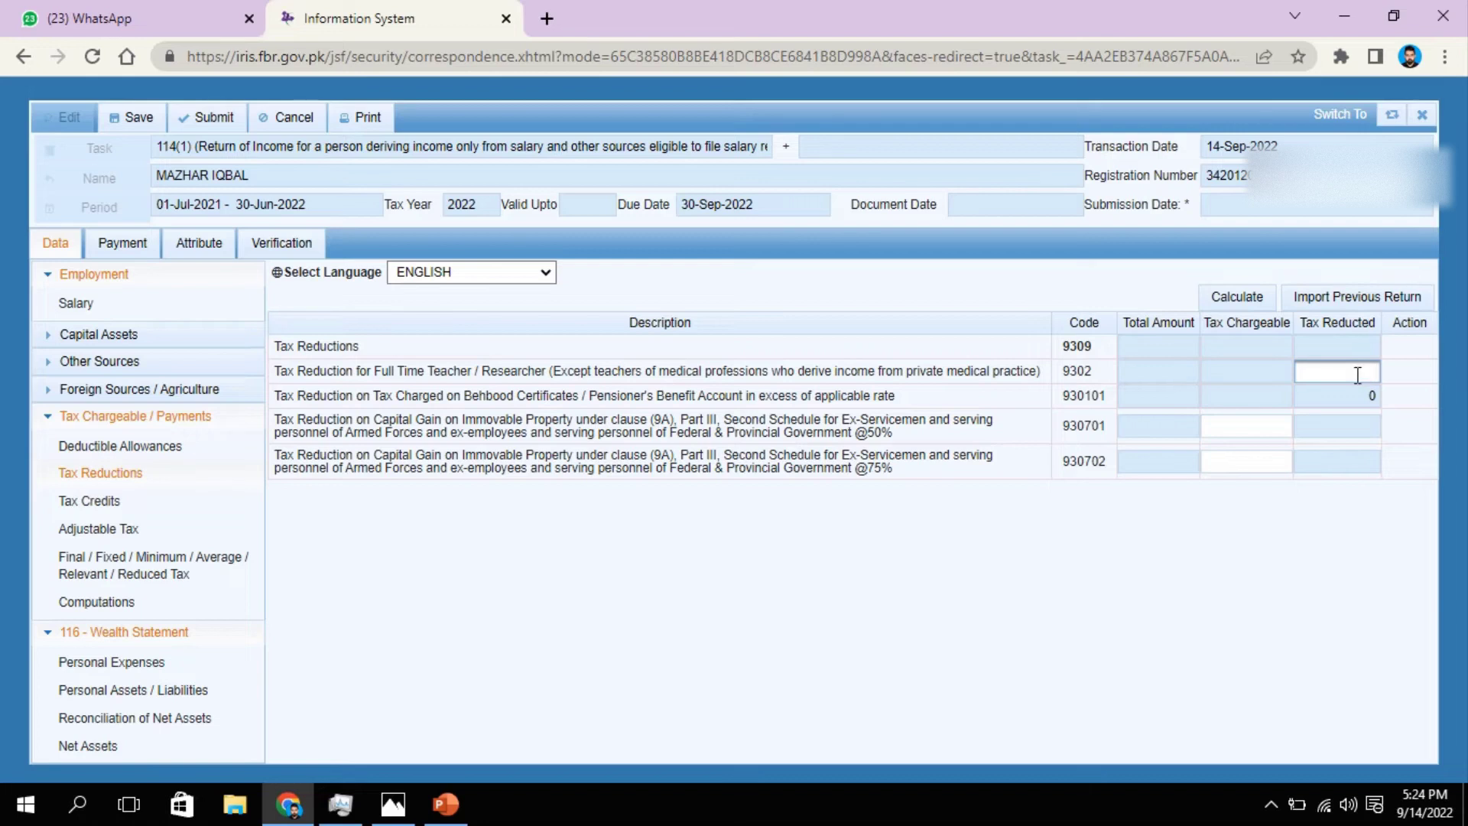
pyautogui.write('059')
pyautogui.click(1229, 298)
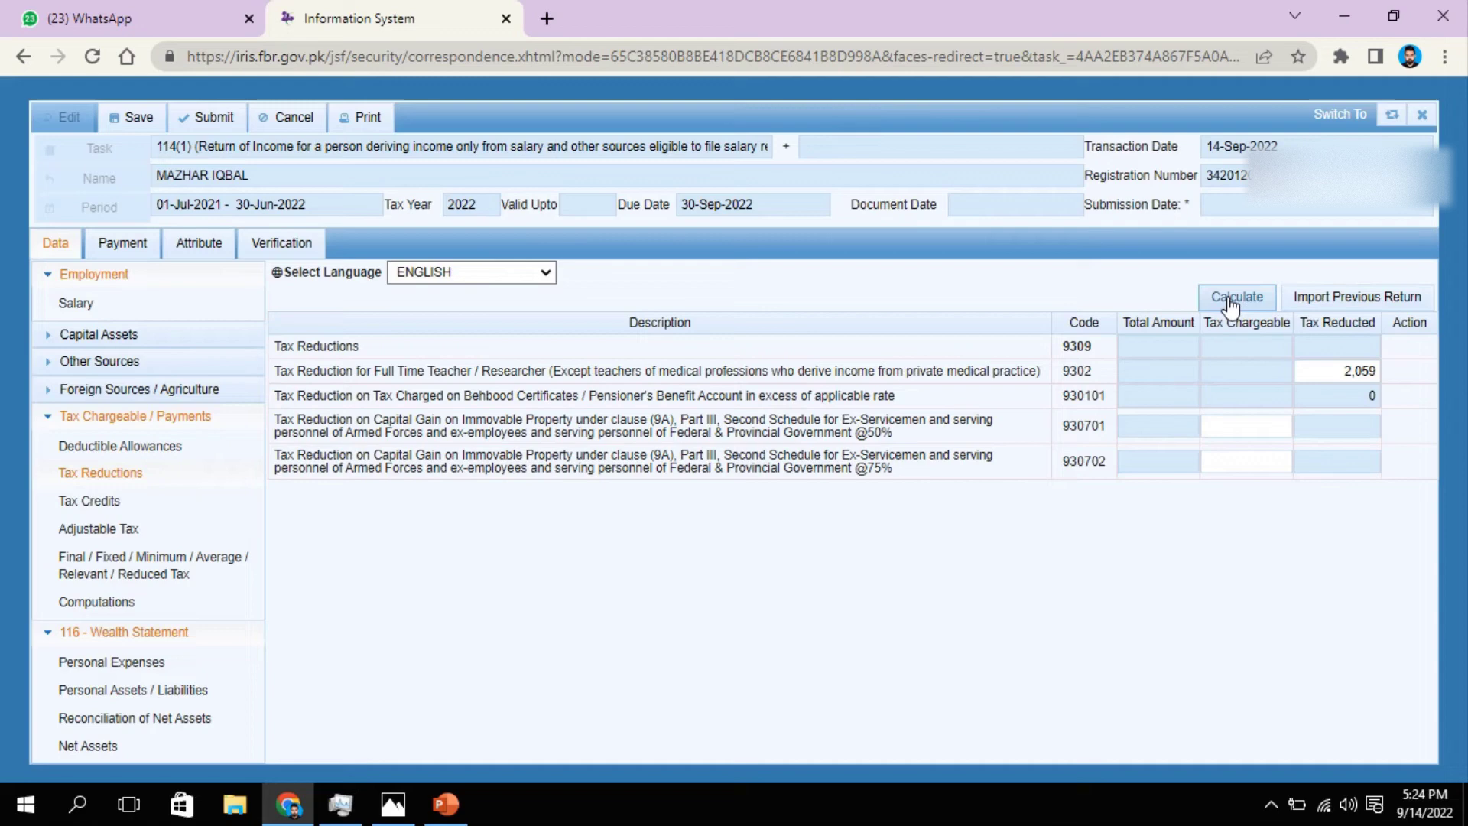
pyautogui.click(1230, 300)
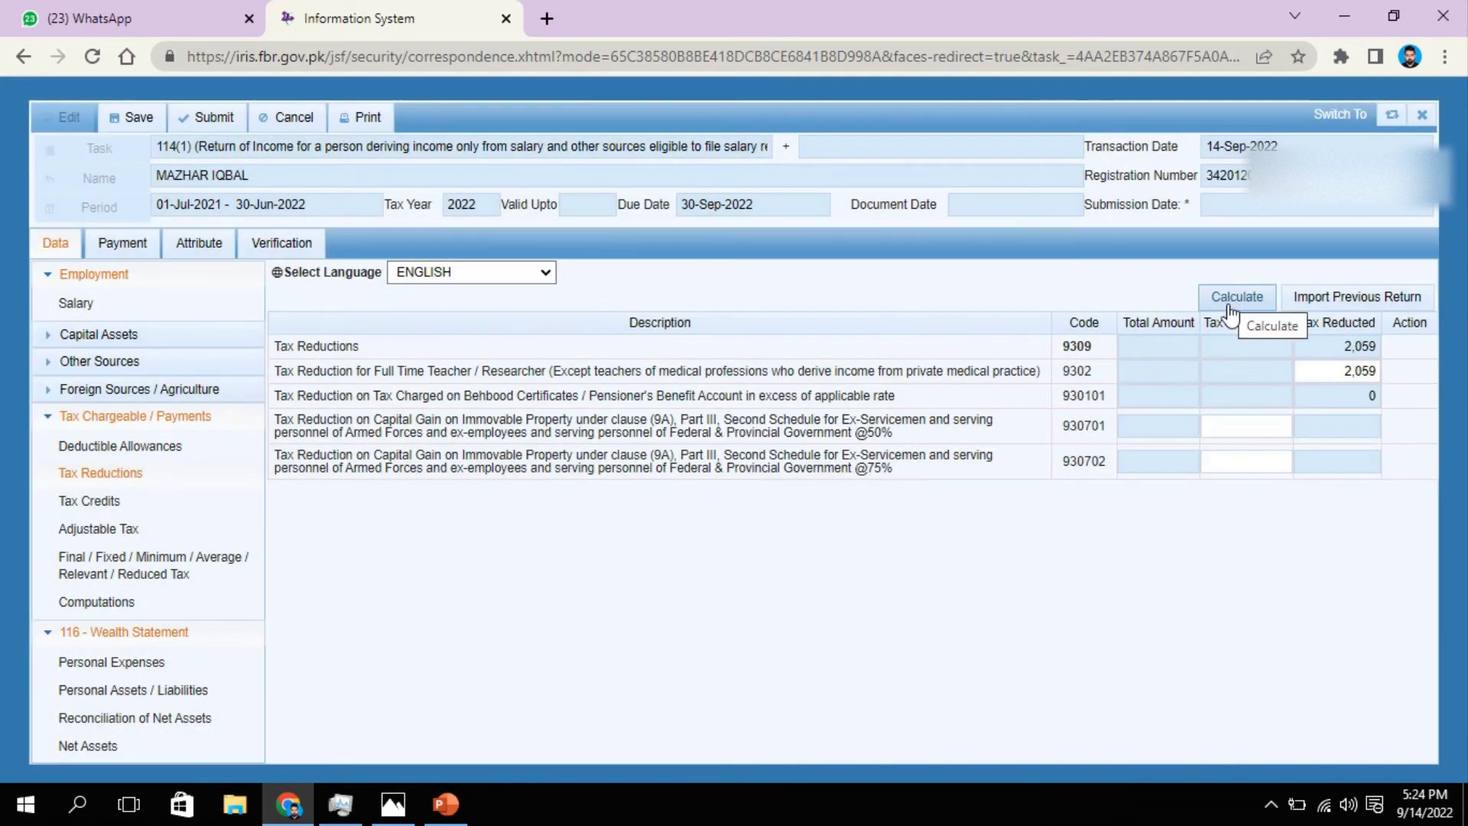
# Step: Record 6,195 salary tax deducted u/s 149 under Adjustable Tax, checked against the payslip
pyautogui.click(122, 529)
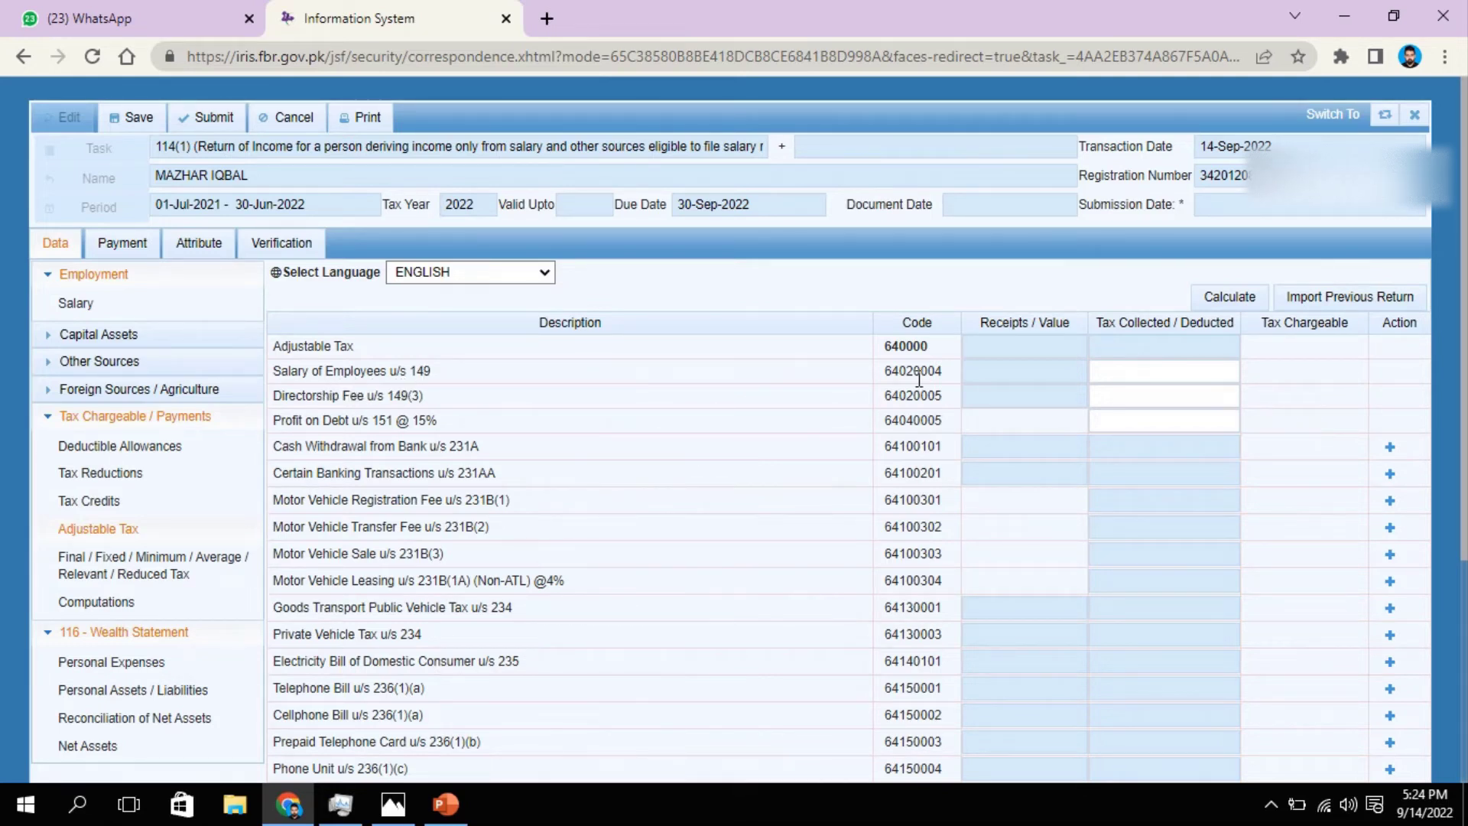
pyautogui.click(1160, 377)
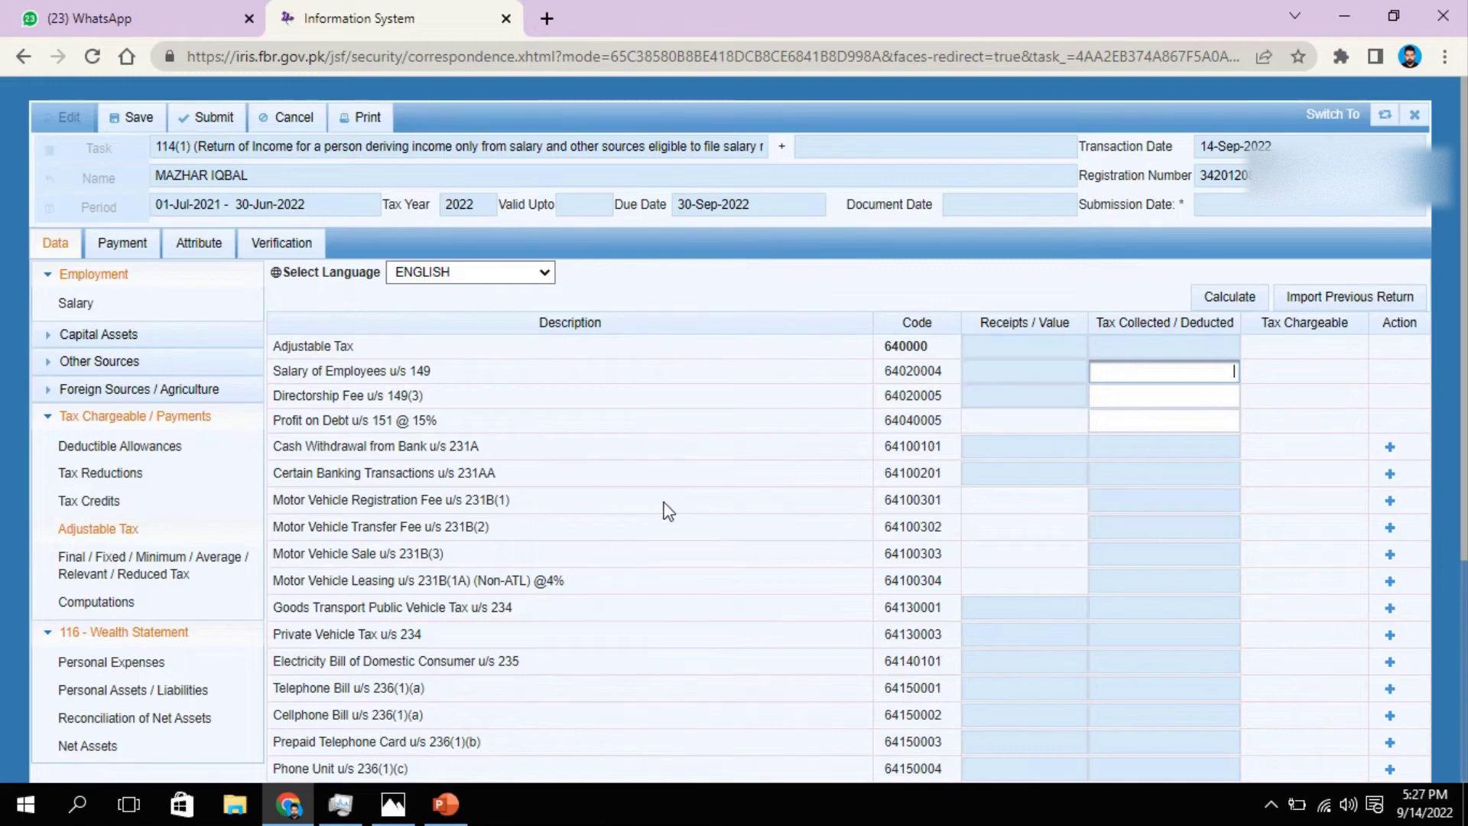
pyautogui.click(405, 804)
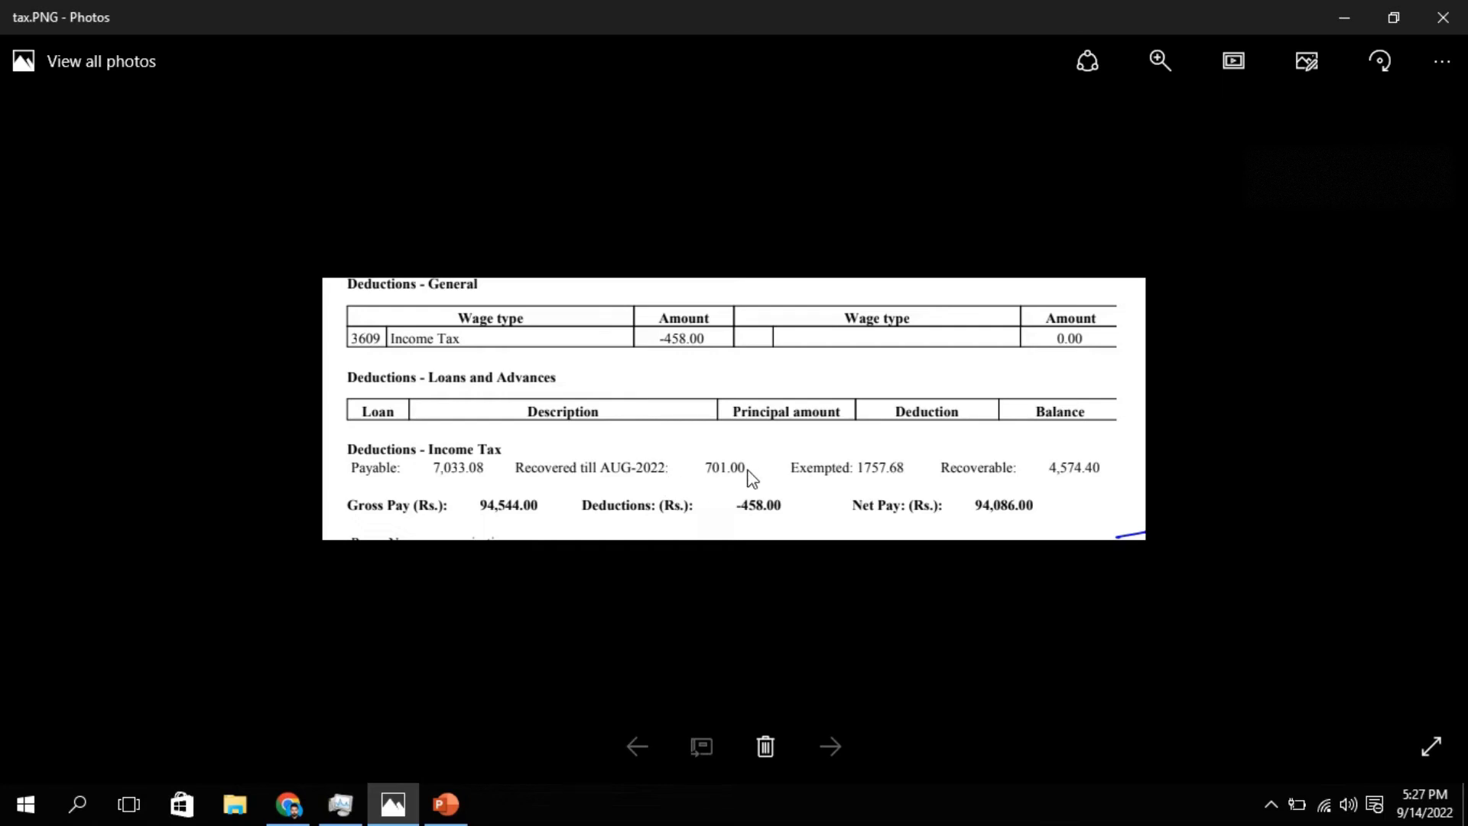
pyautogui.click(287, 803)
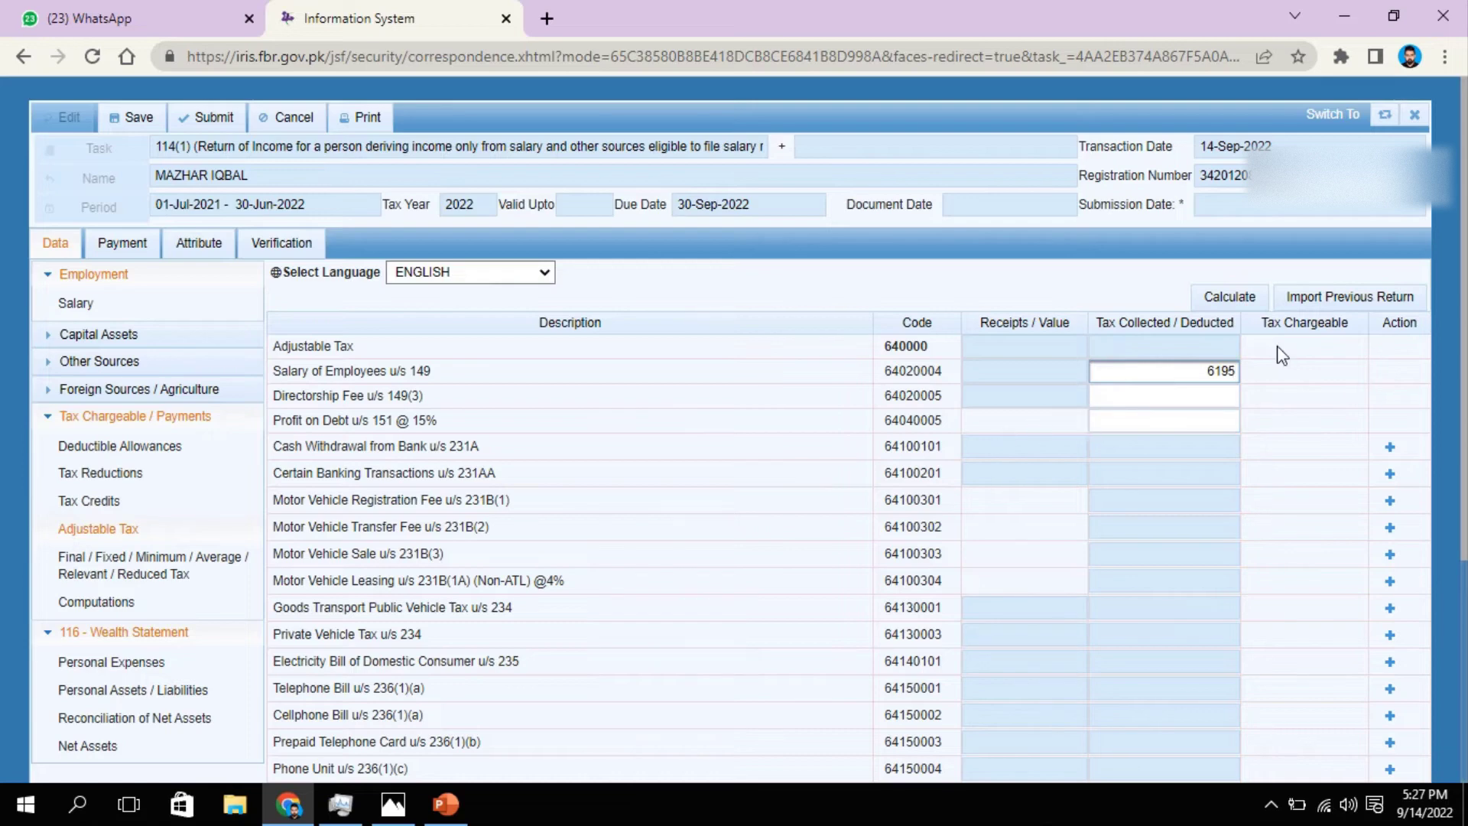
pyautogui.click(1239, 300)
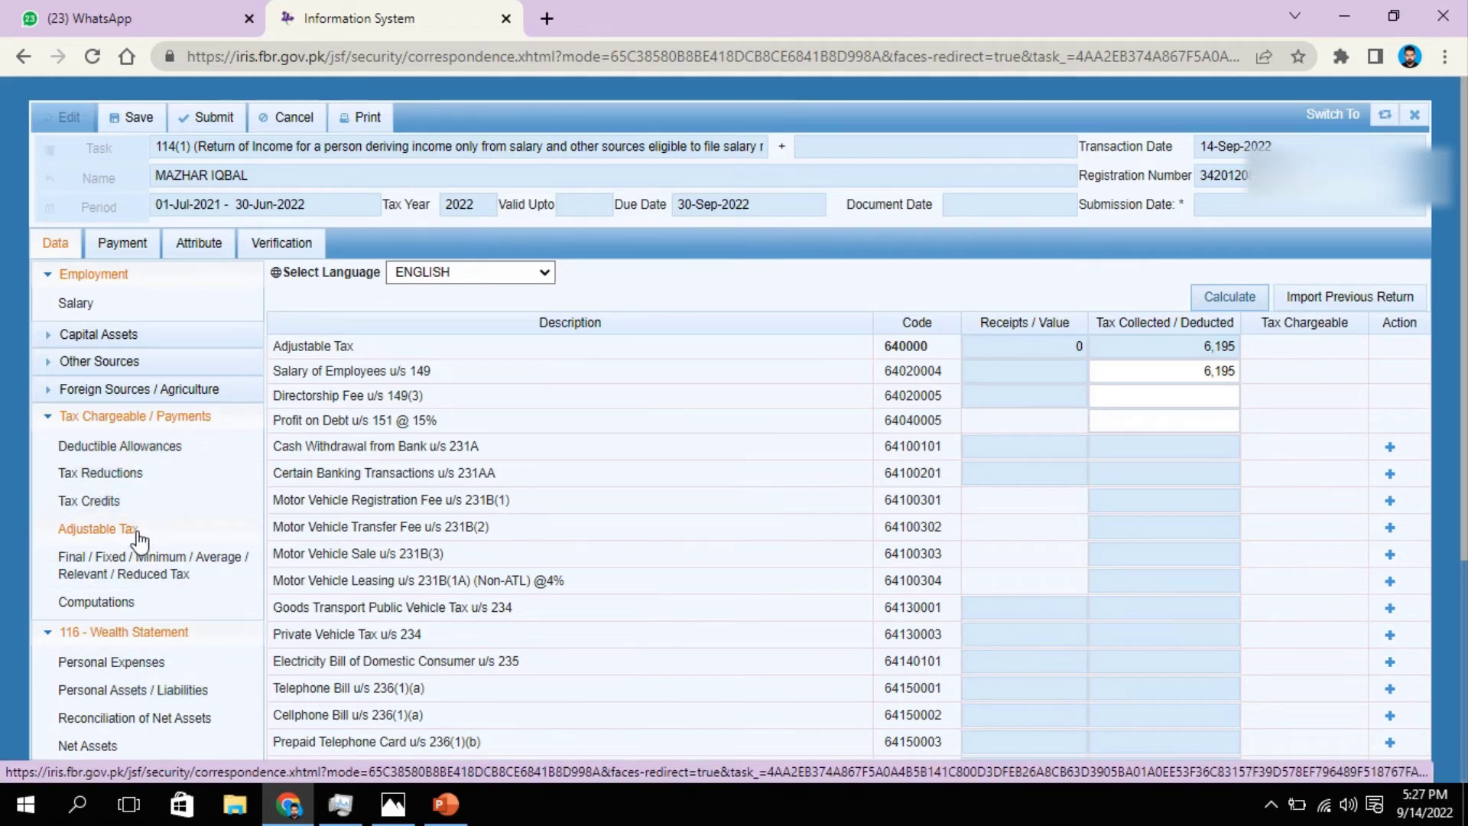
pyautogui.click(140, 603)
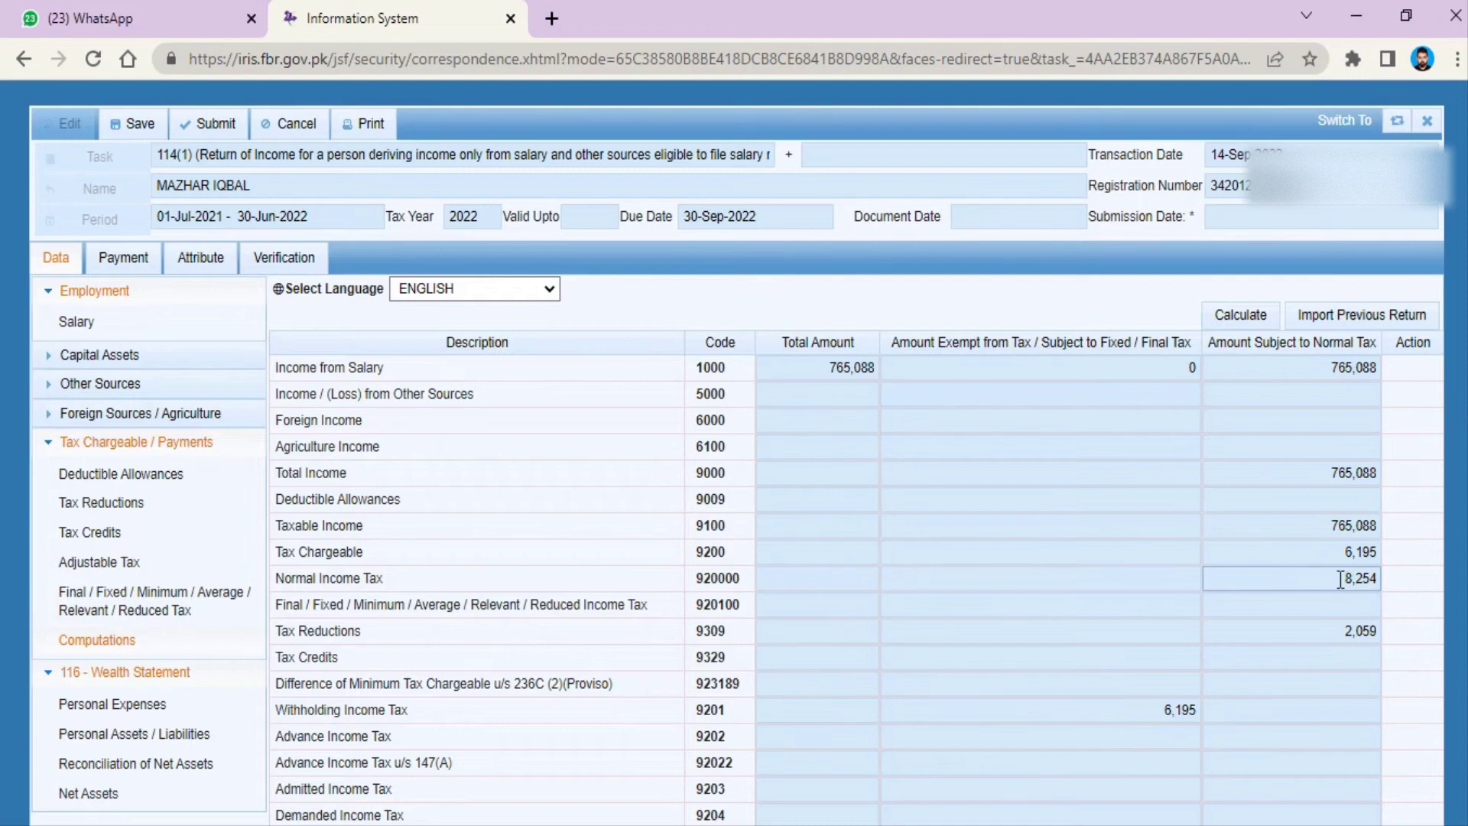
pyautogui.moveTo(1340, 579); pyautogui.dragTo(1381, 581)
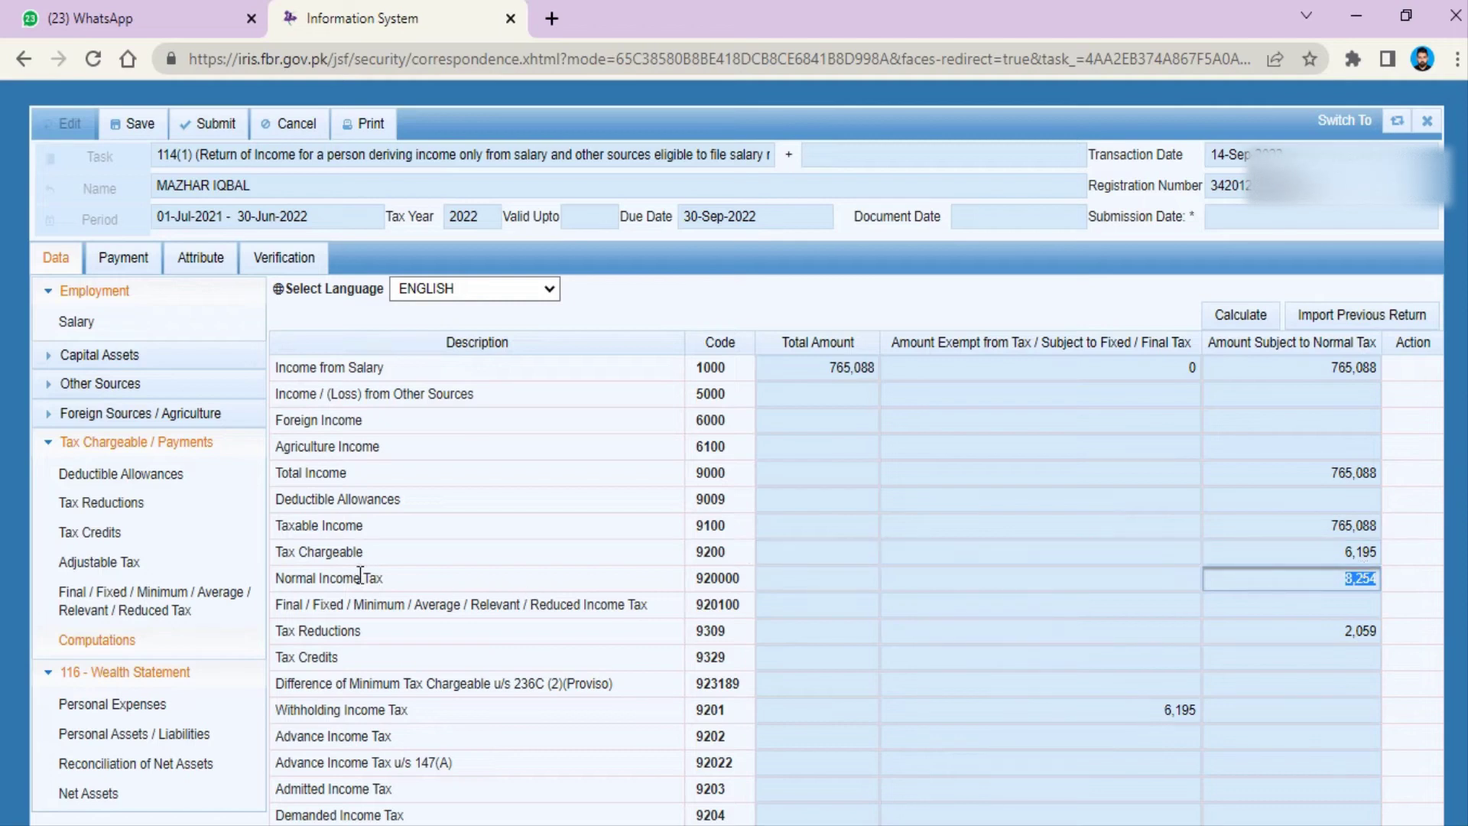
pyautogui.click(1379, 552)
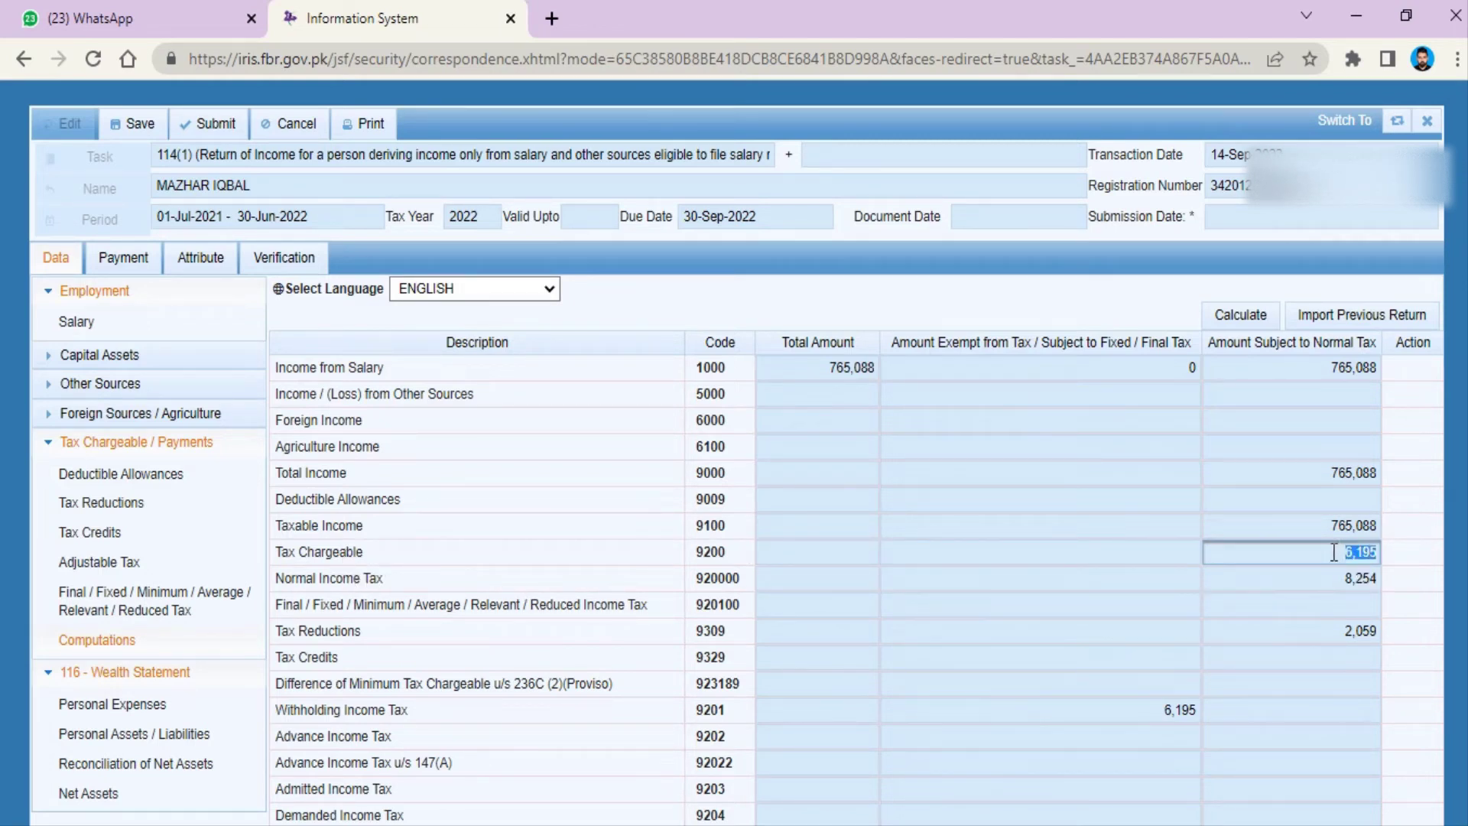
pyautogui.click(1297, 552)
pyautogui.click(1312, 629)
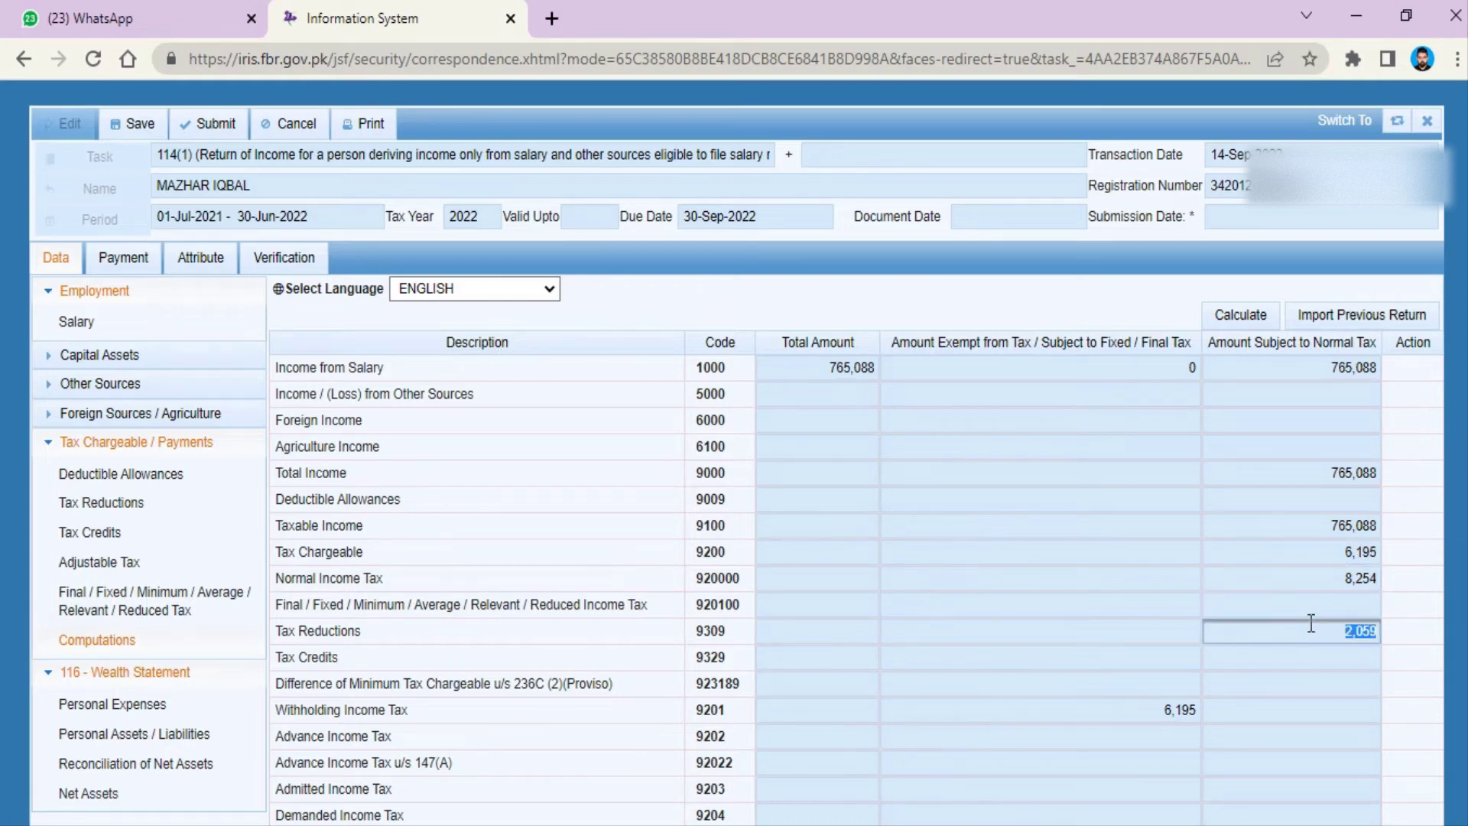
pyautogui.click(1336, 554)
pyautogui.click(1161, 710)
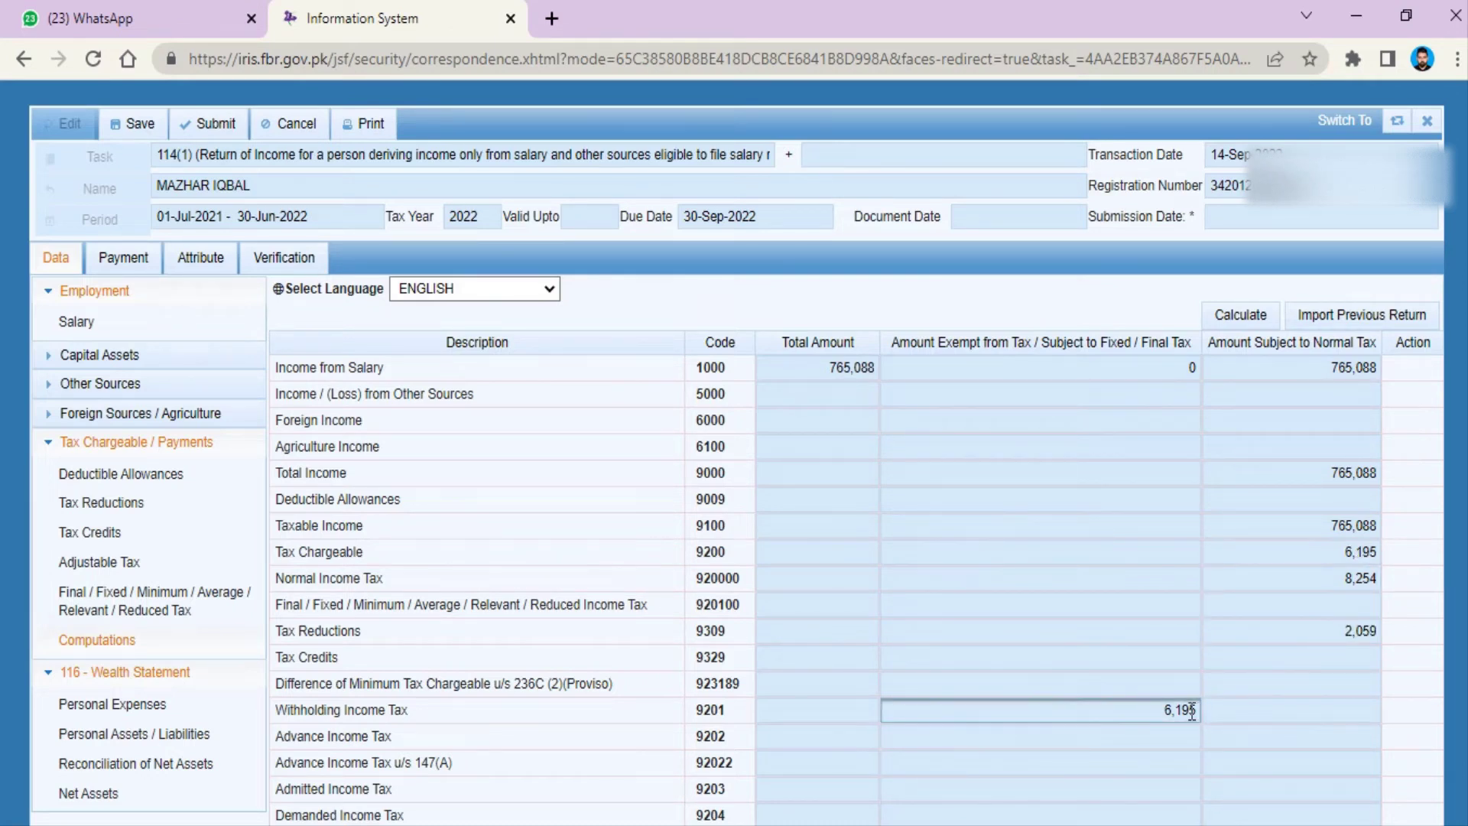
pyautogui.click(1116, 709)
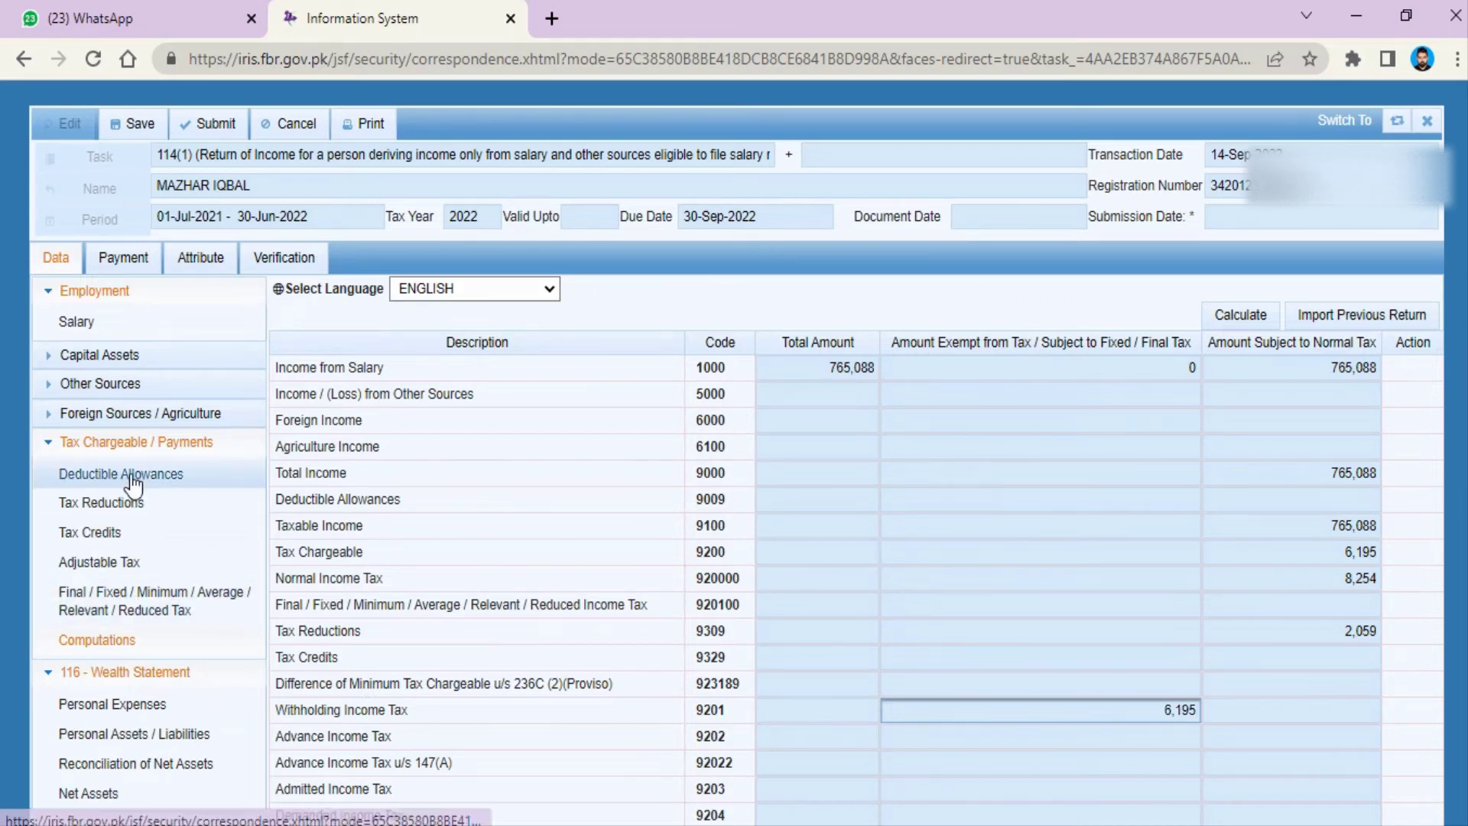
pyautogui.scroll(-1, 135, 506)
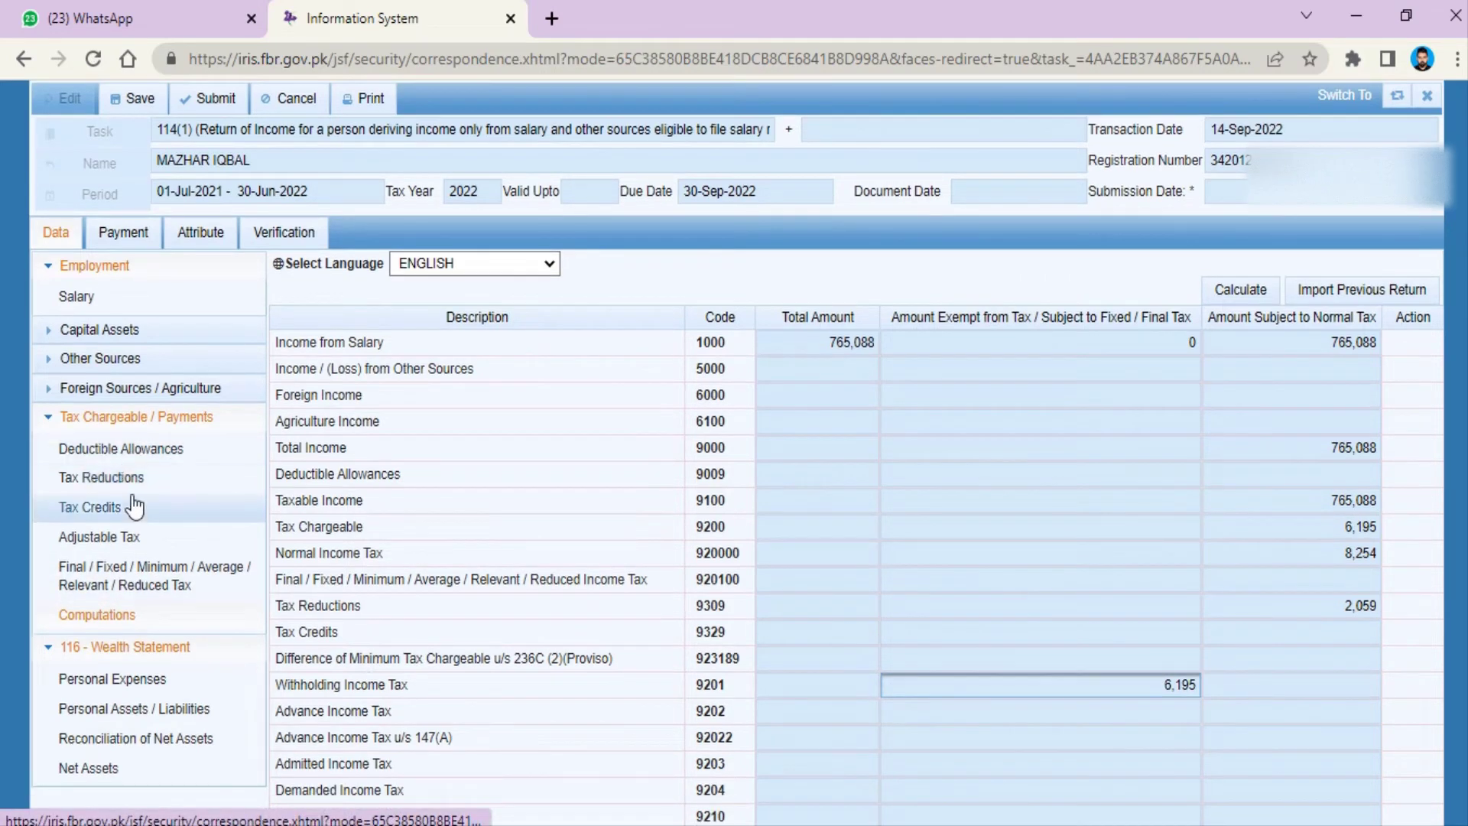
# Step: Review the 535,088 personal expenses total, then view Personal Assets / Liabilities with 30,000 cash
pyautogui.click(127, 681)
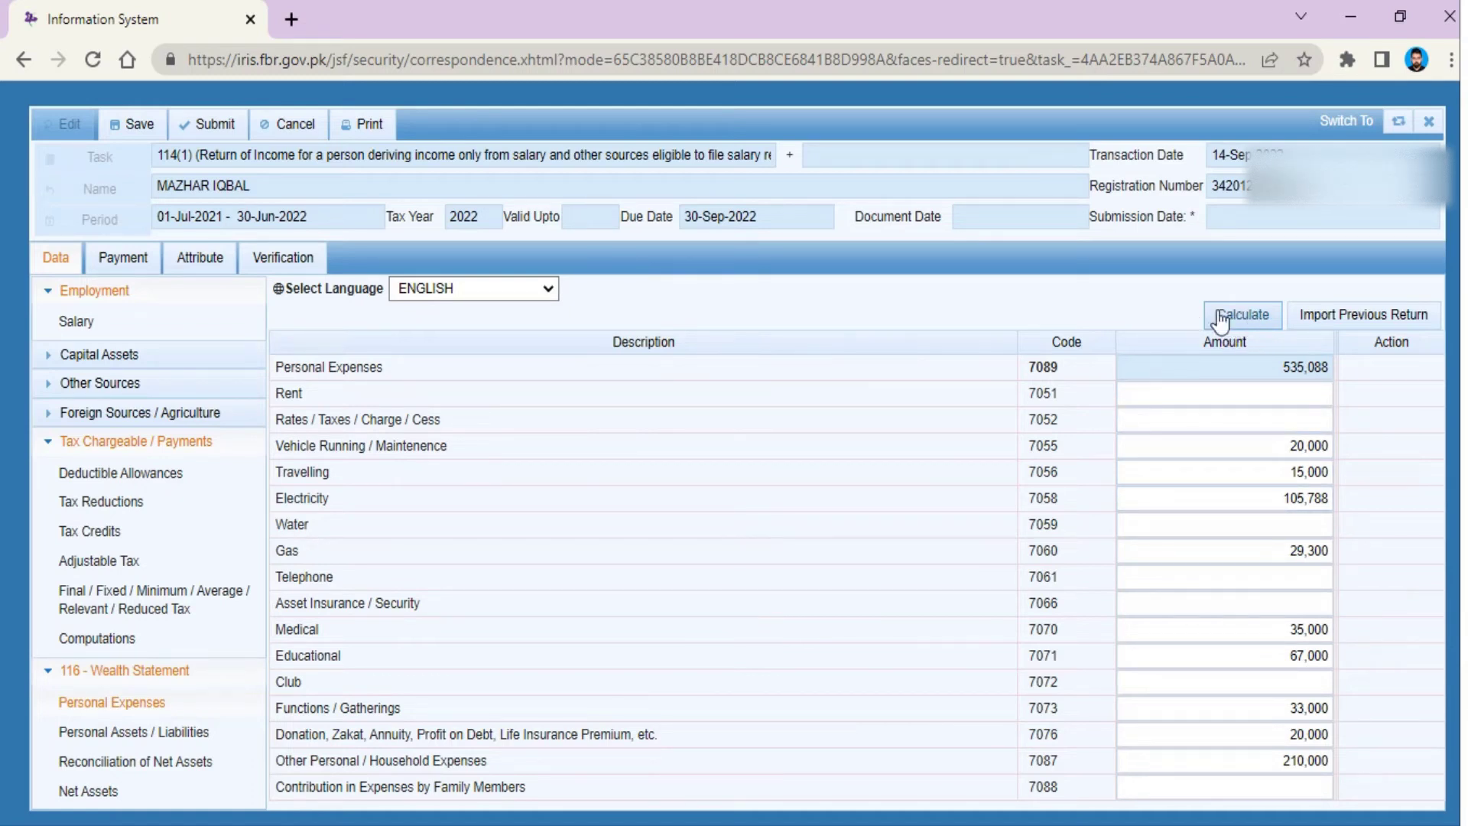
pyautogui.doubleClick(1279, 366)
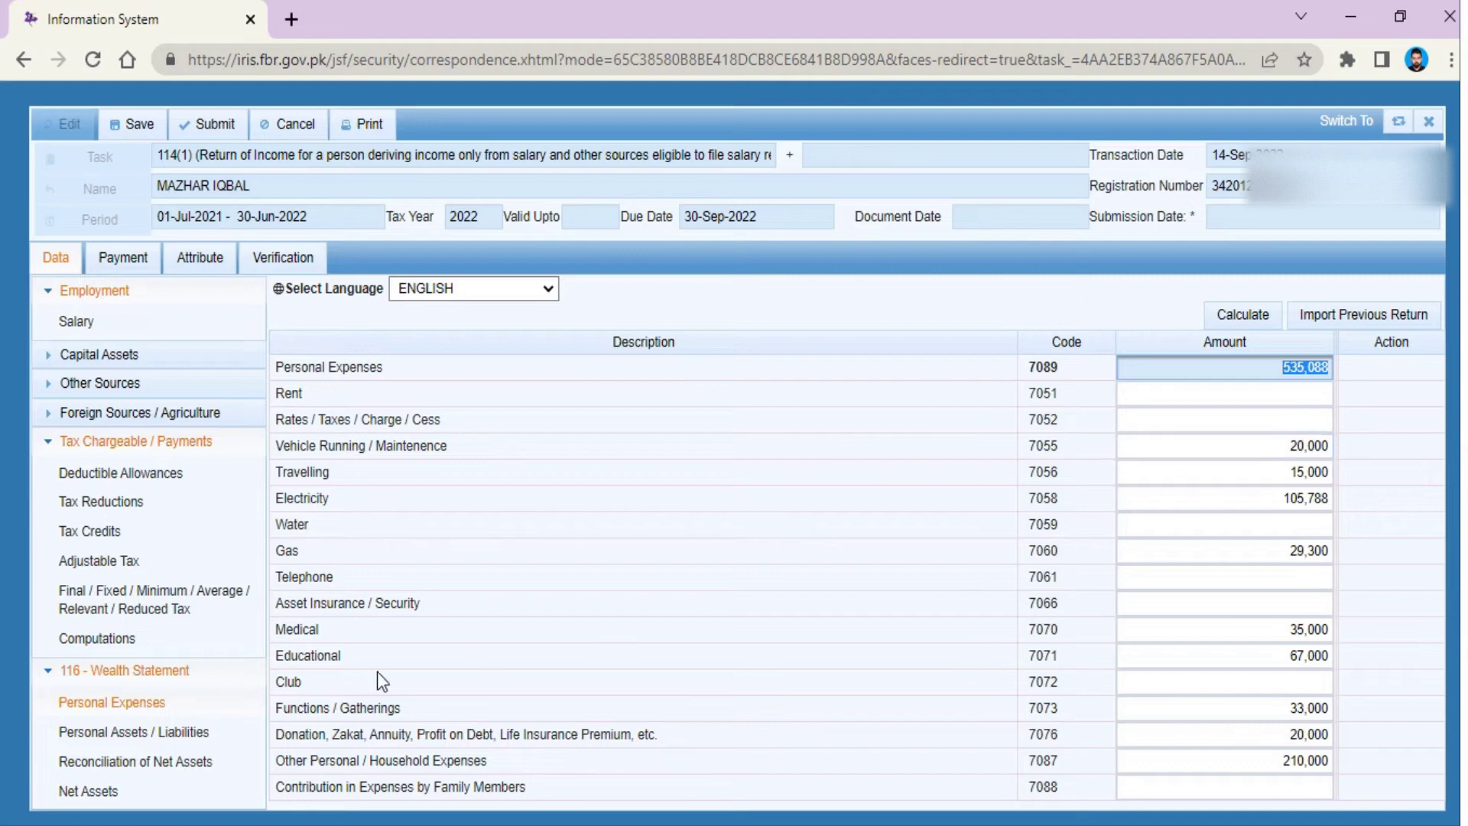
pyautogui.click(103, 736)
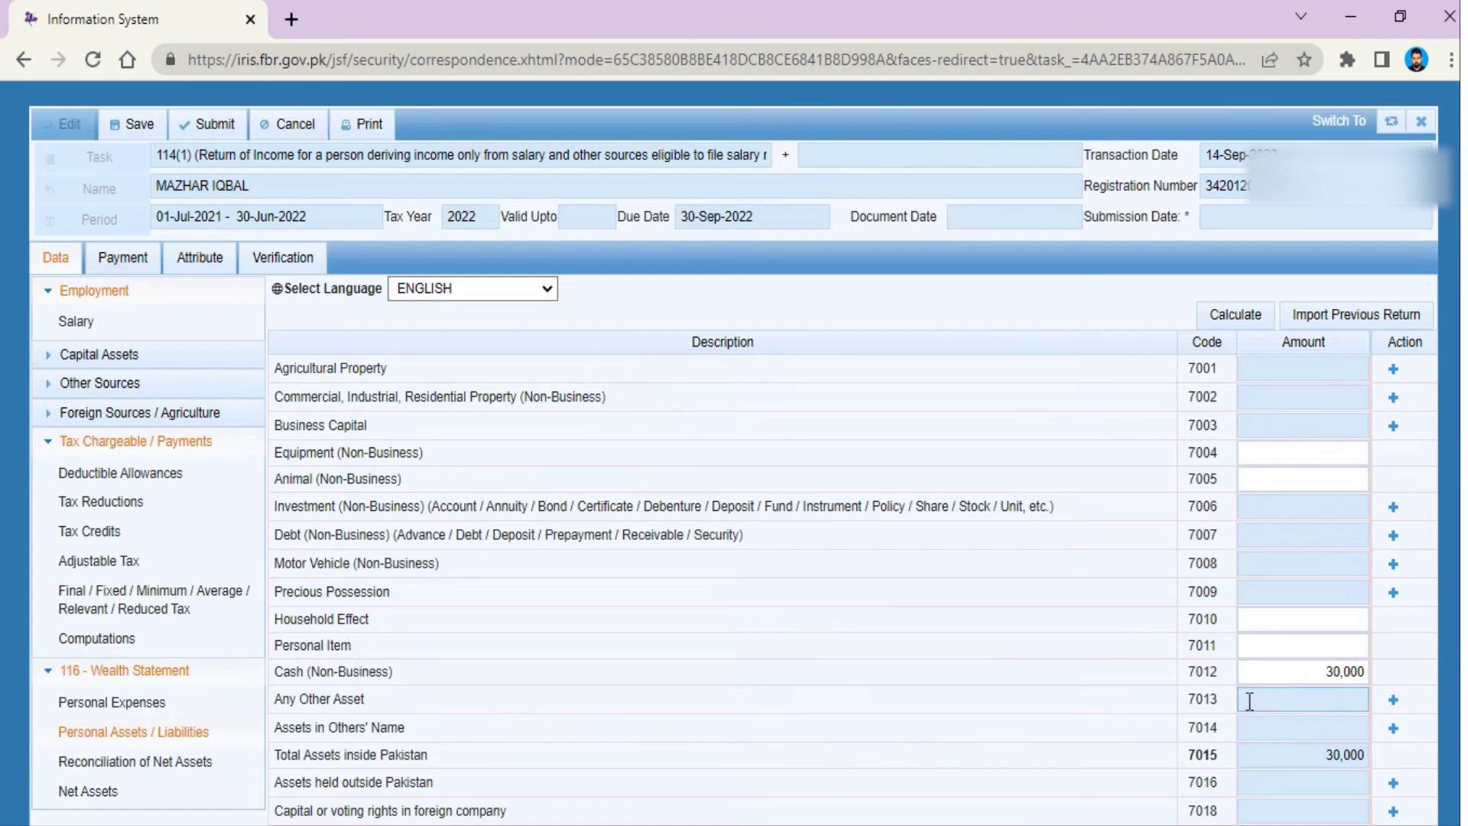
# Step: Change non-business cash (7012) to 260,000, recalculate, and view Reconciliation of Net Assets
pyautogui.click(1316, 673)
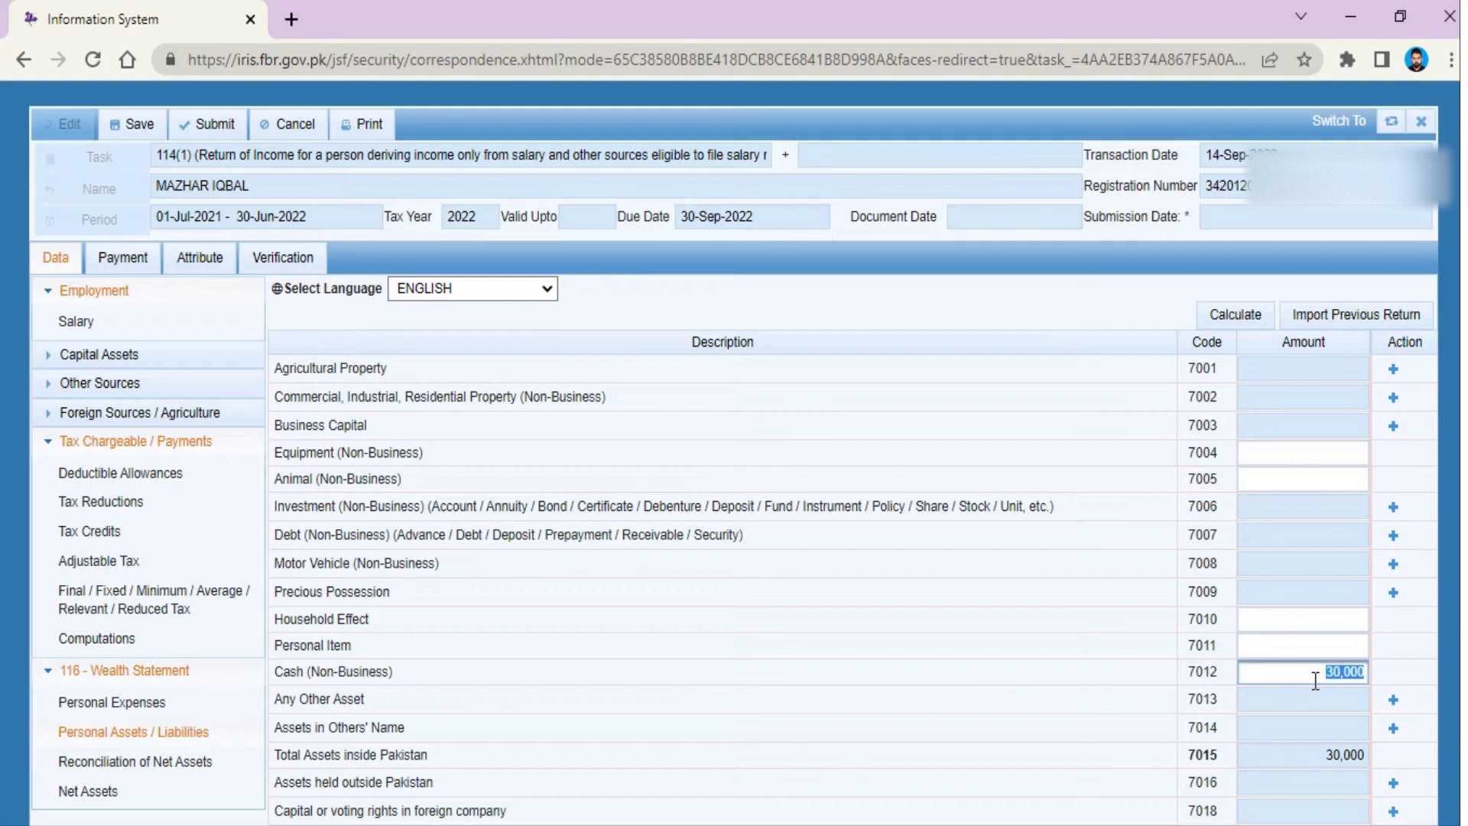
pyautogui.write('26')
pyautogui.click(1232, 318)
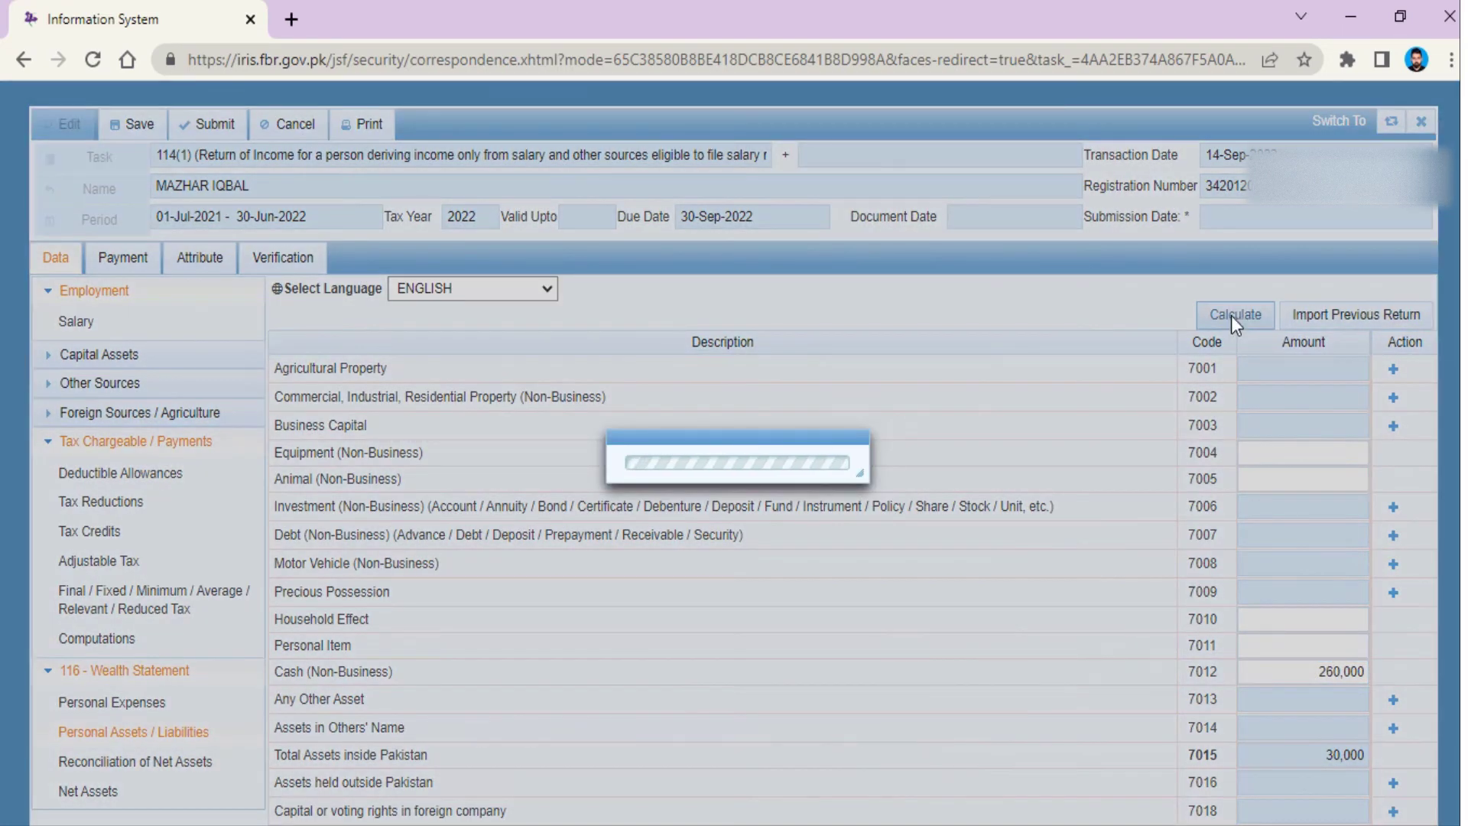
pyautogui.scroll(-2, 359, 698)
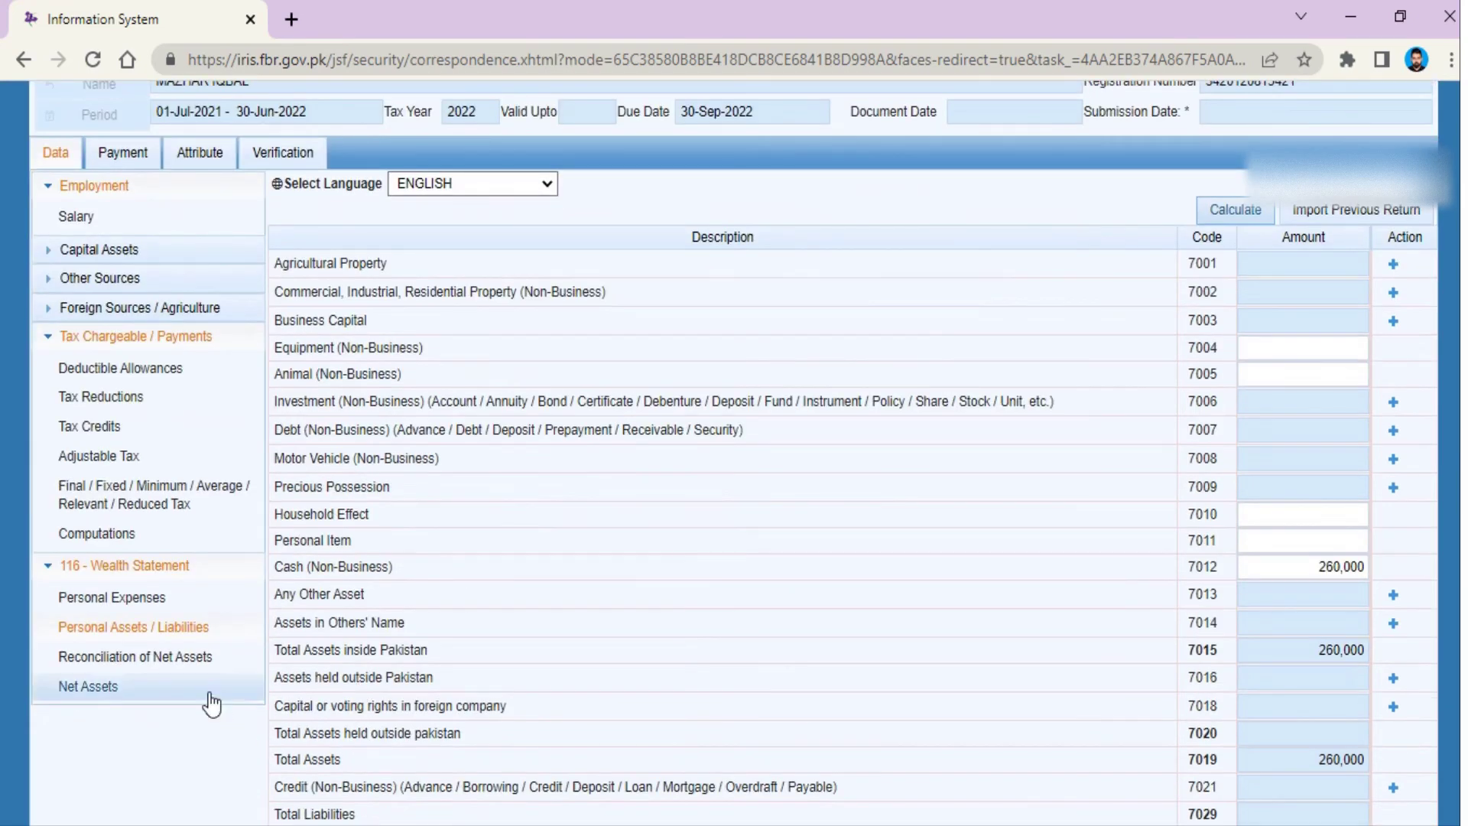
pyautogui.click(176, 650)
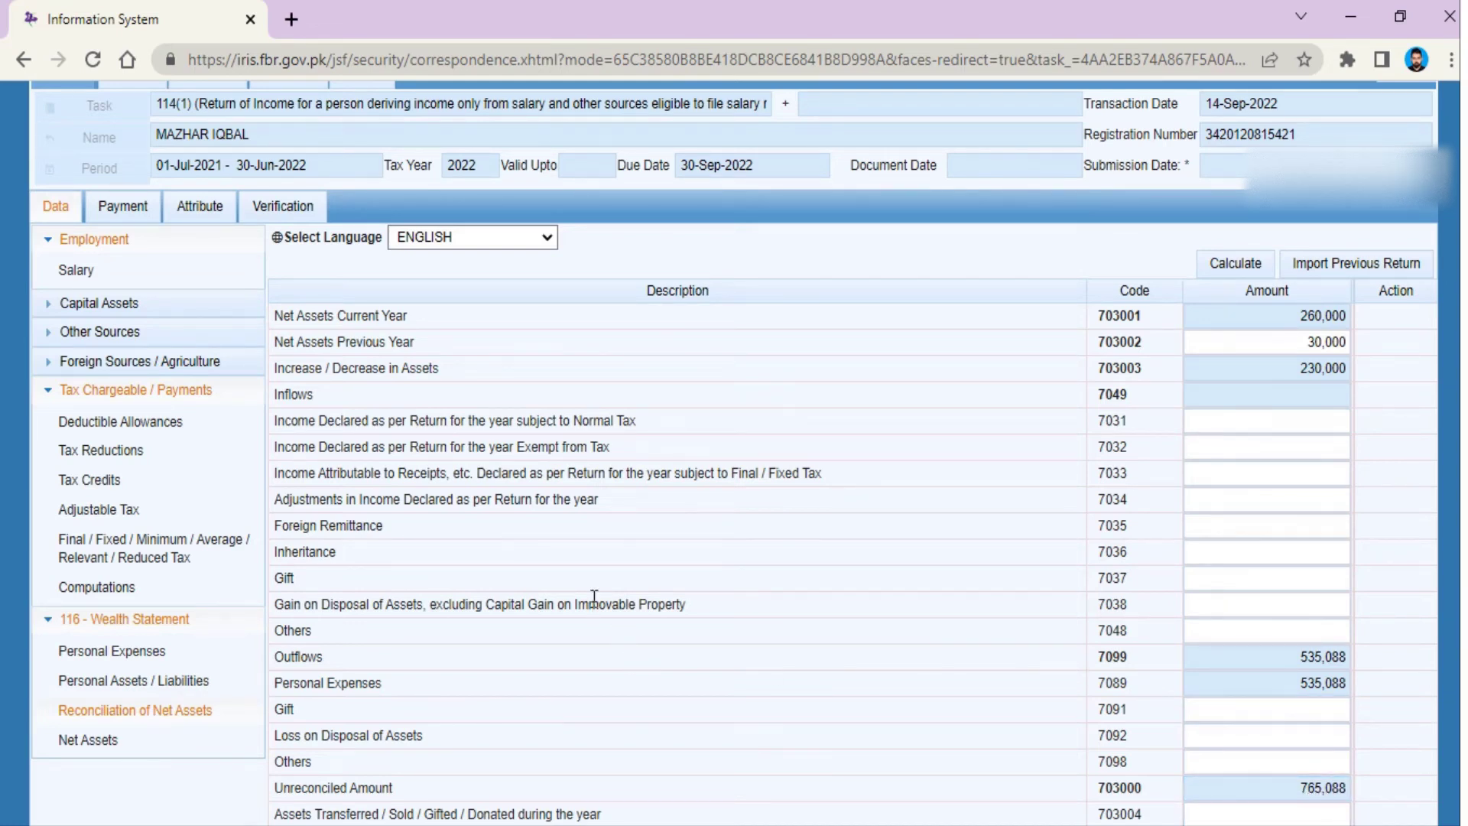
# Step: Enter 765,088 at code 7031 and recalculate so the unreconciled amount (703000) reads 0
pyautogui.click(1199, 426)
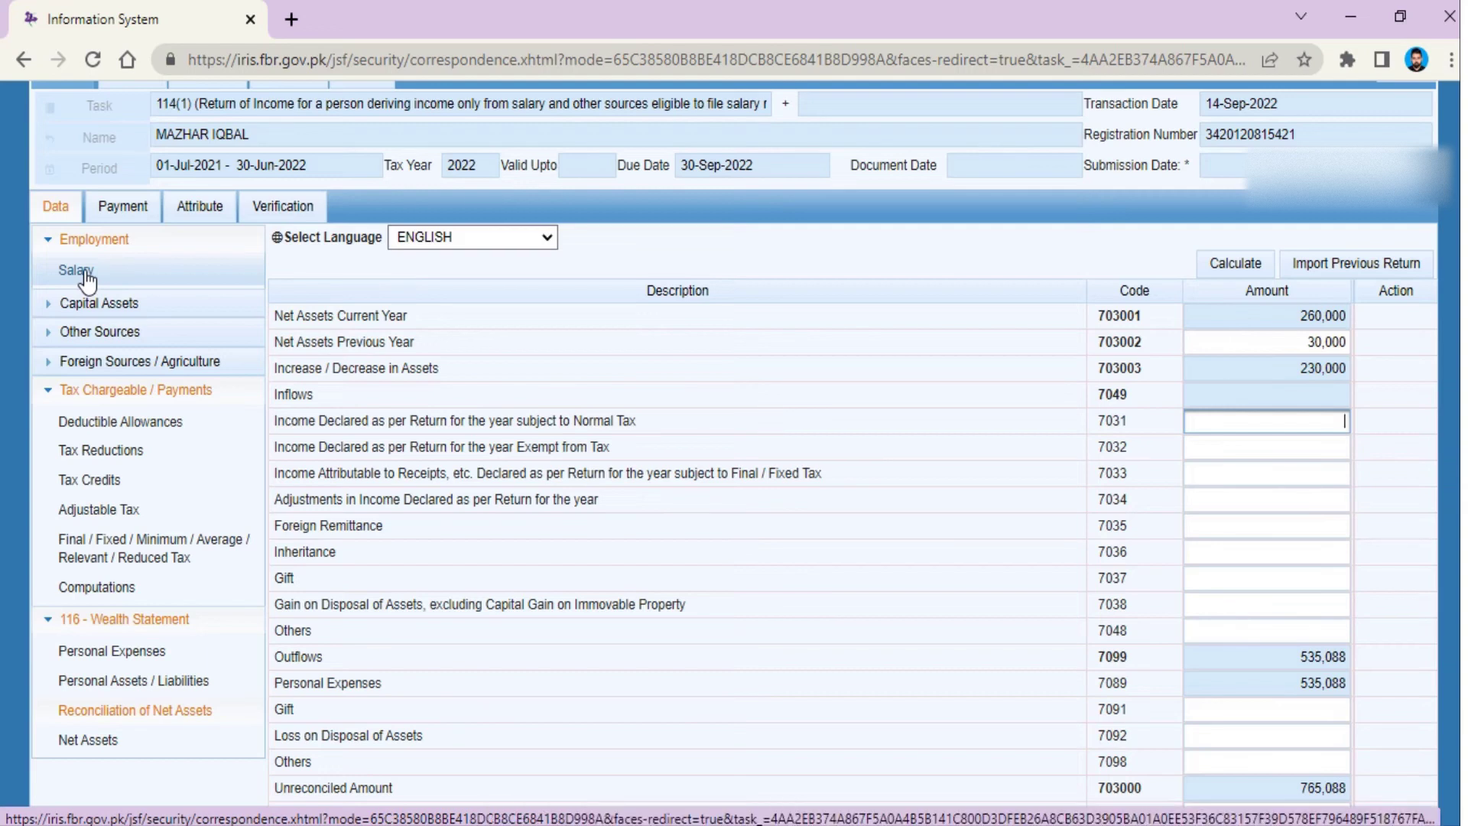
pyautogui.click(1307, 425)
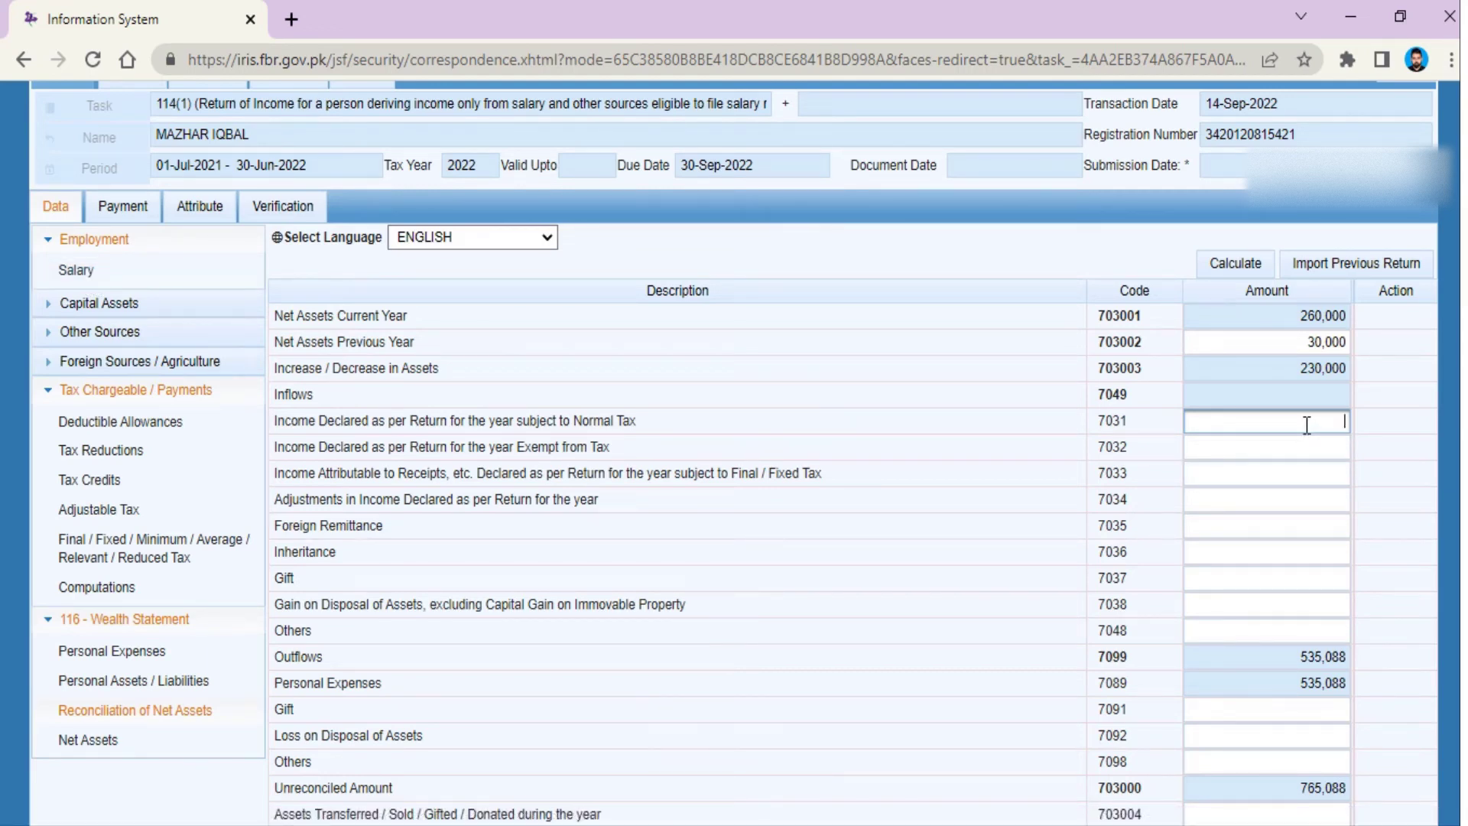
pyautogui.write('765088')
pyautogui.click(1234, 272)
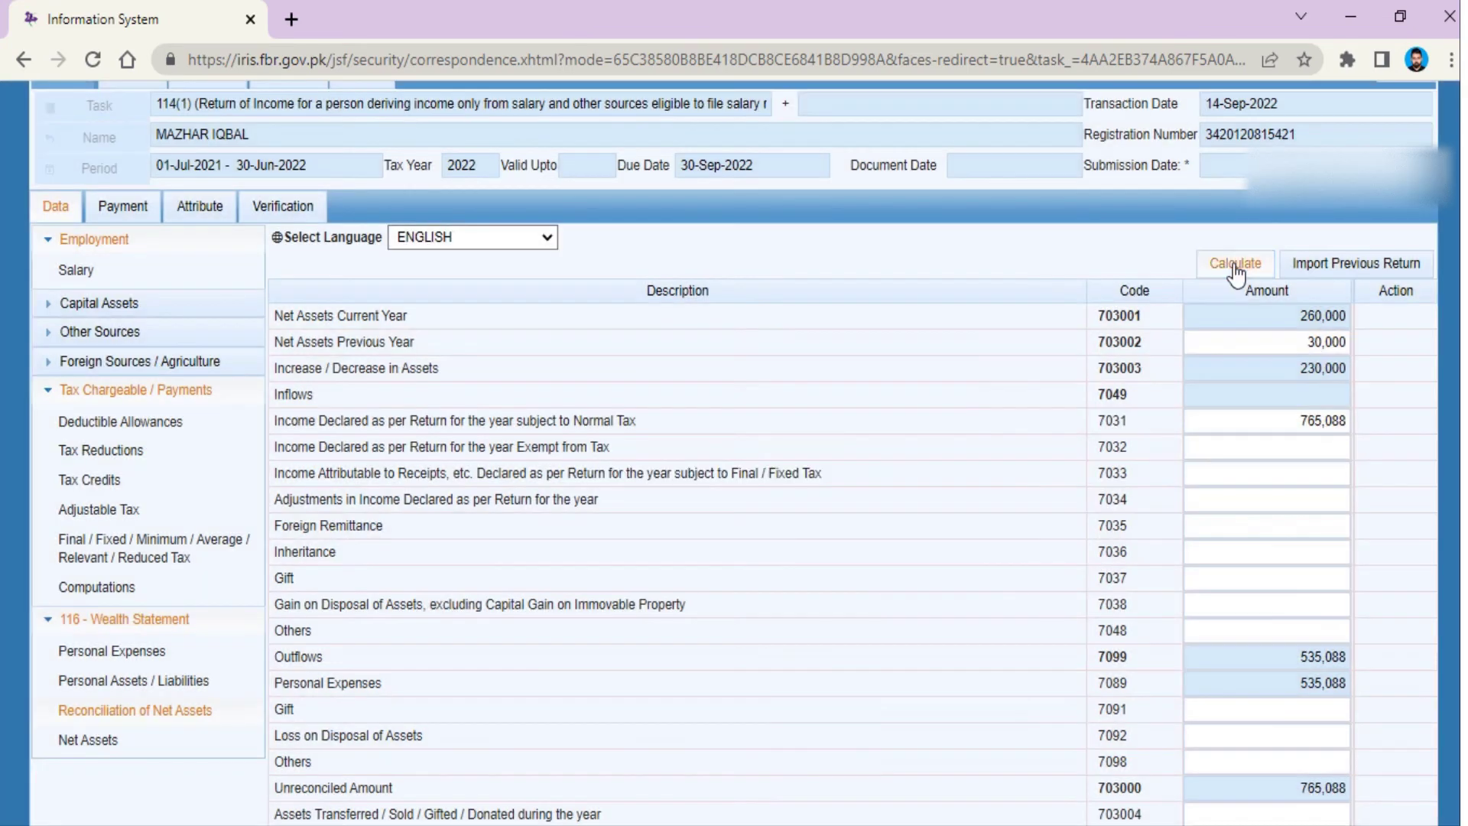
pyautogui.click(1233, 263)
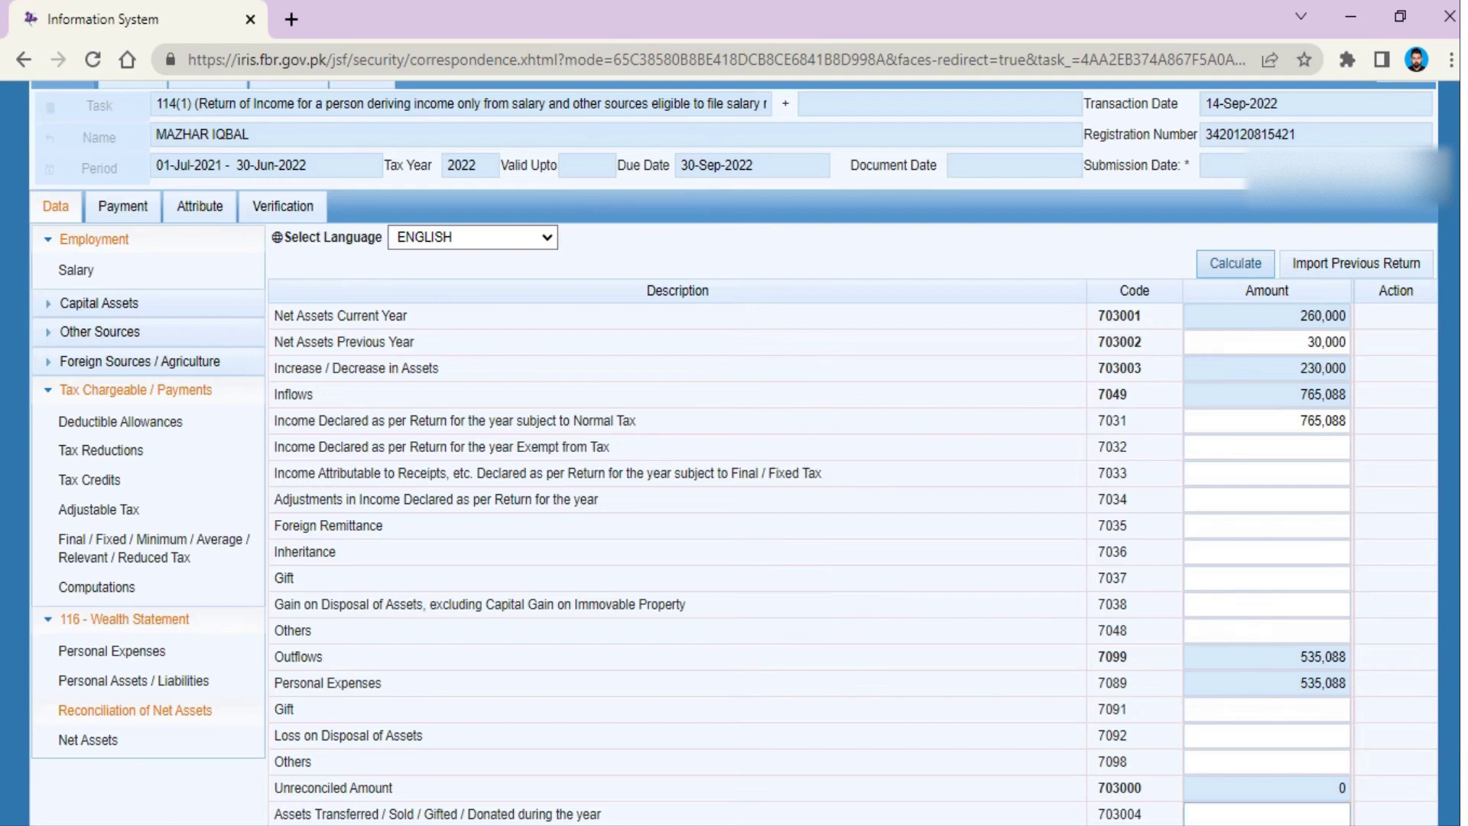
pyautogui.click(1340, 788)
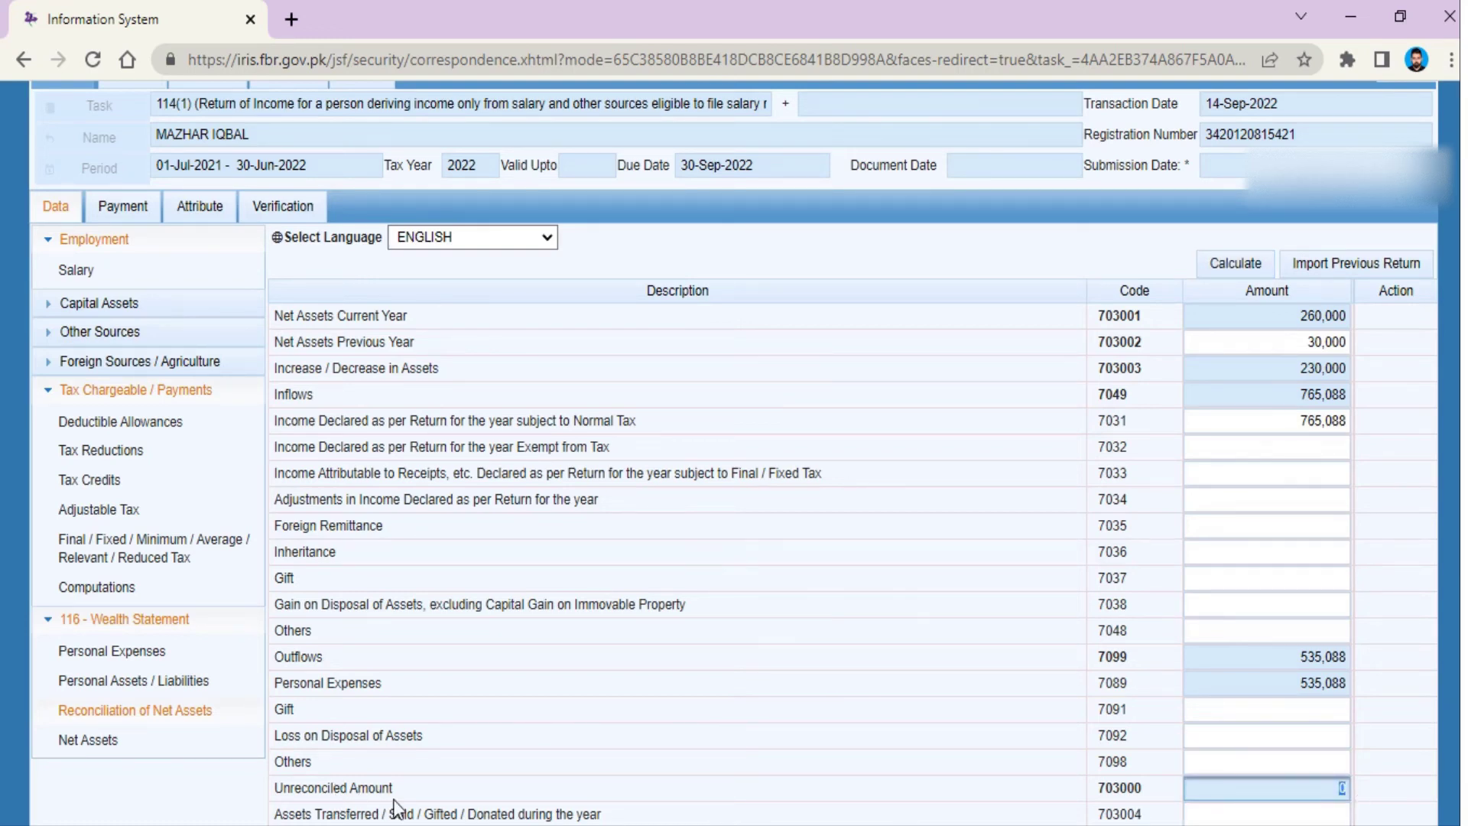
pyautogui.click(1333, 796)
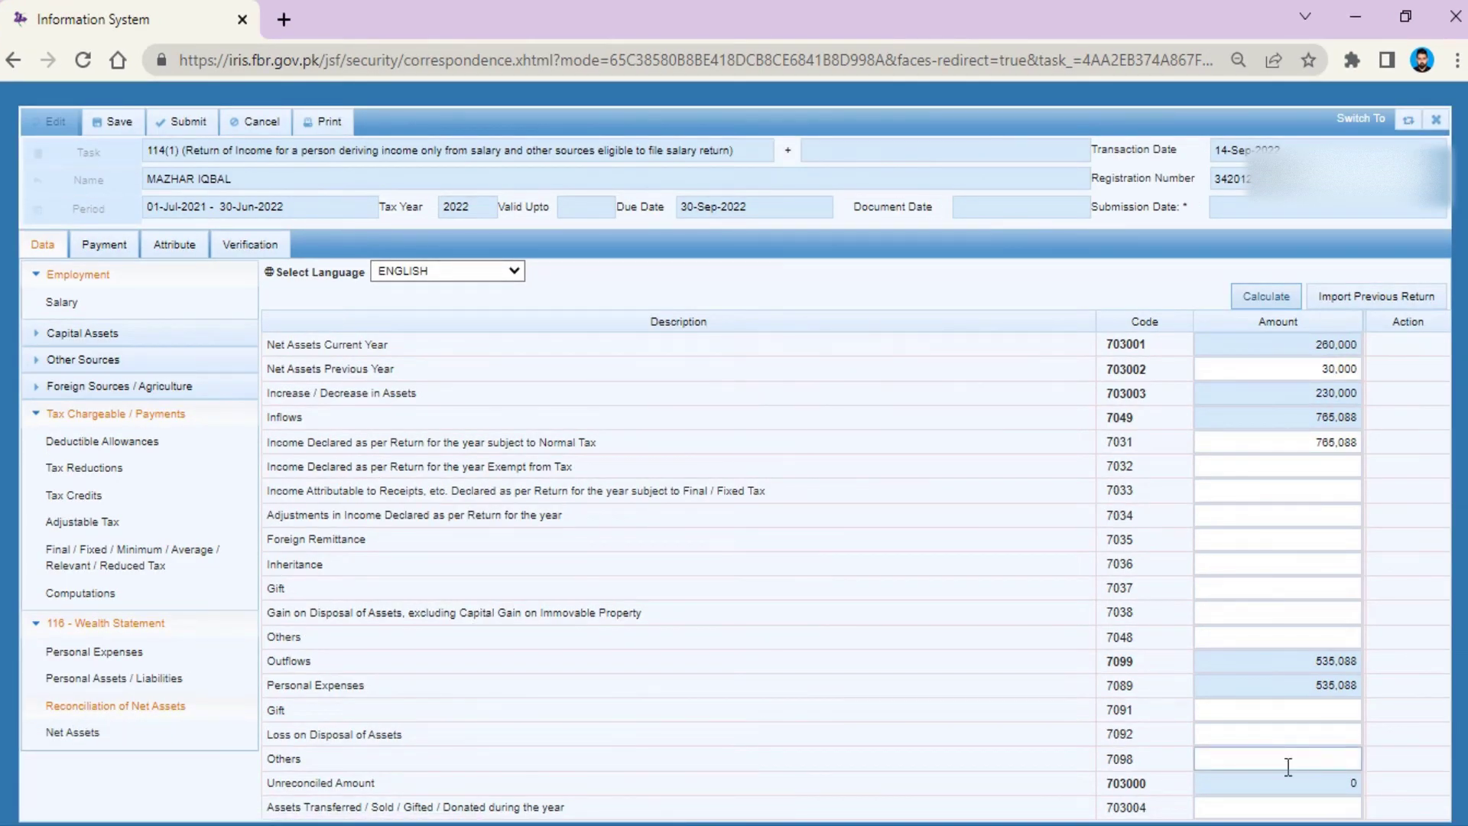
# Step: Lower Cash (Non-Business) in the personal assets statement from 260,000 to 30,000 and recalculate
pyautogui.click(1343, 785)
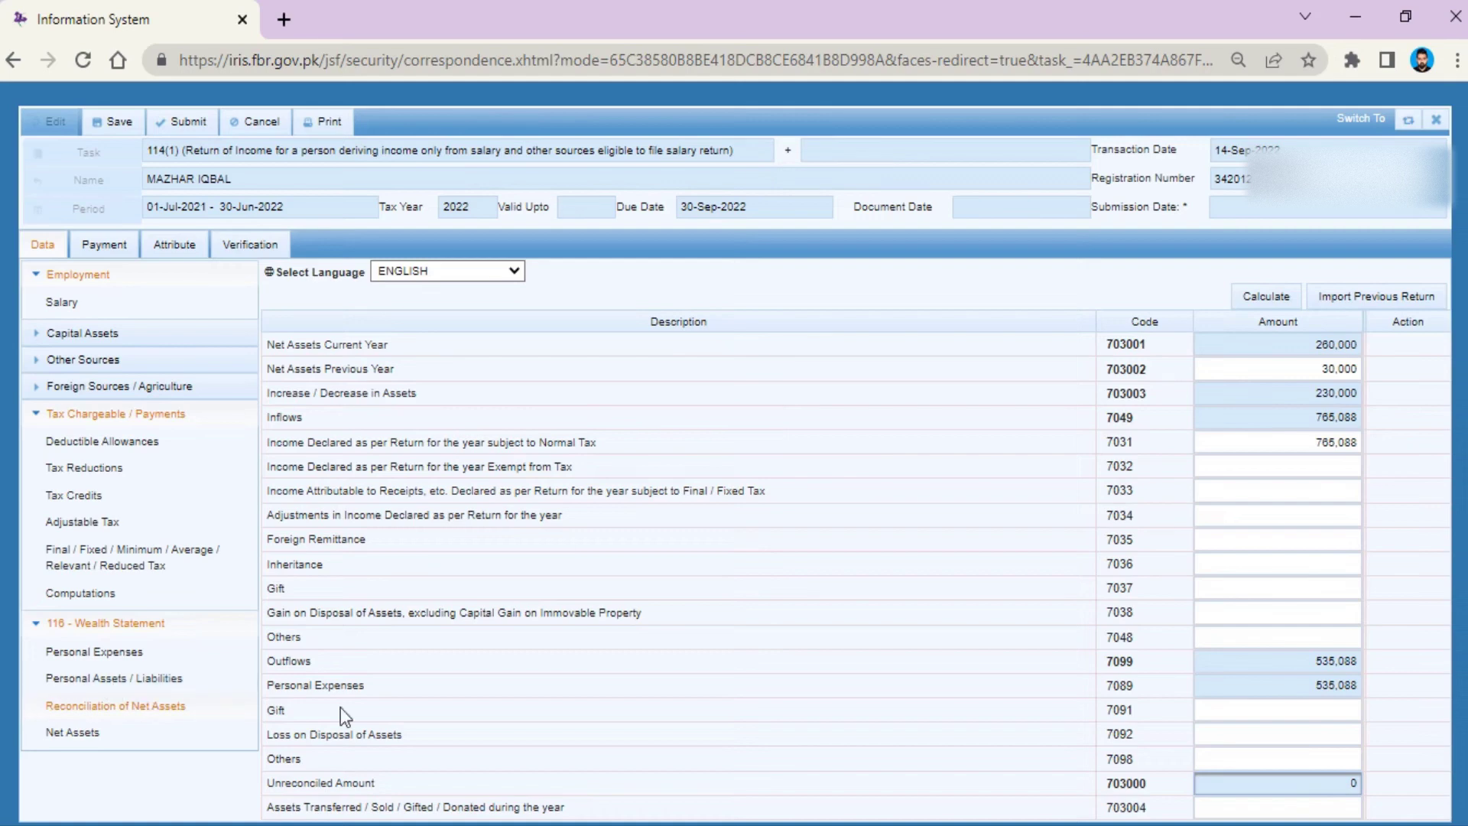
pyautogui.click(81, 653)
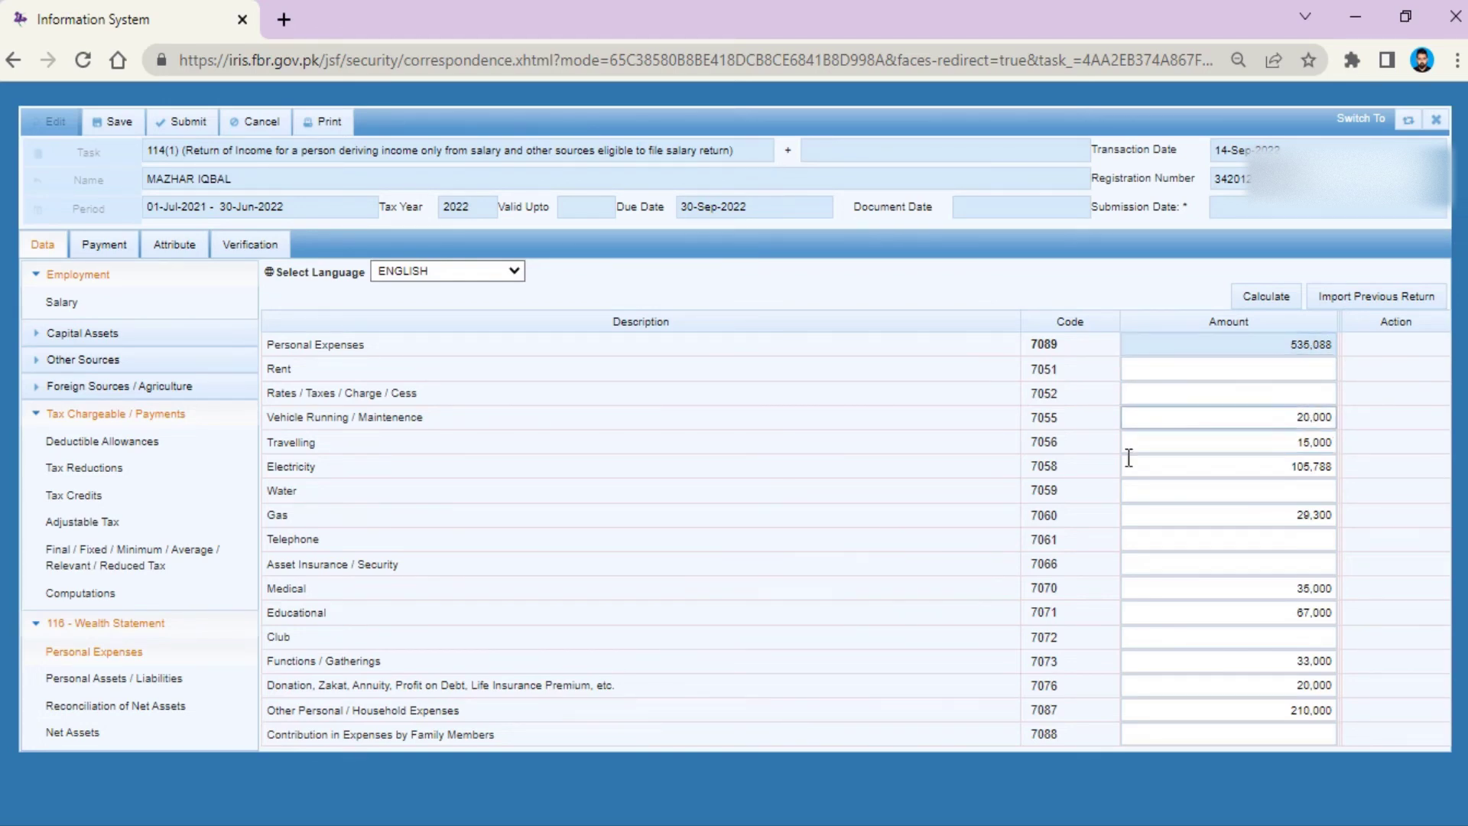
pyautogui.click(83, 680)
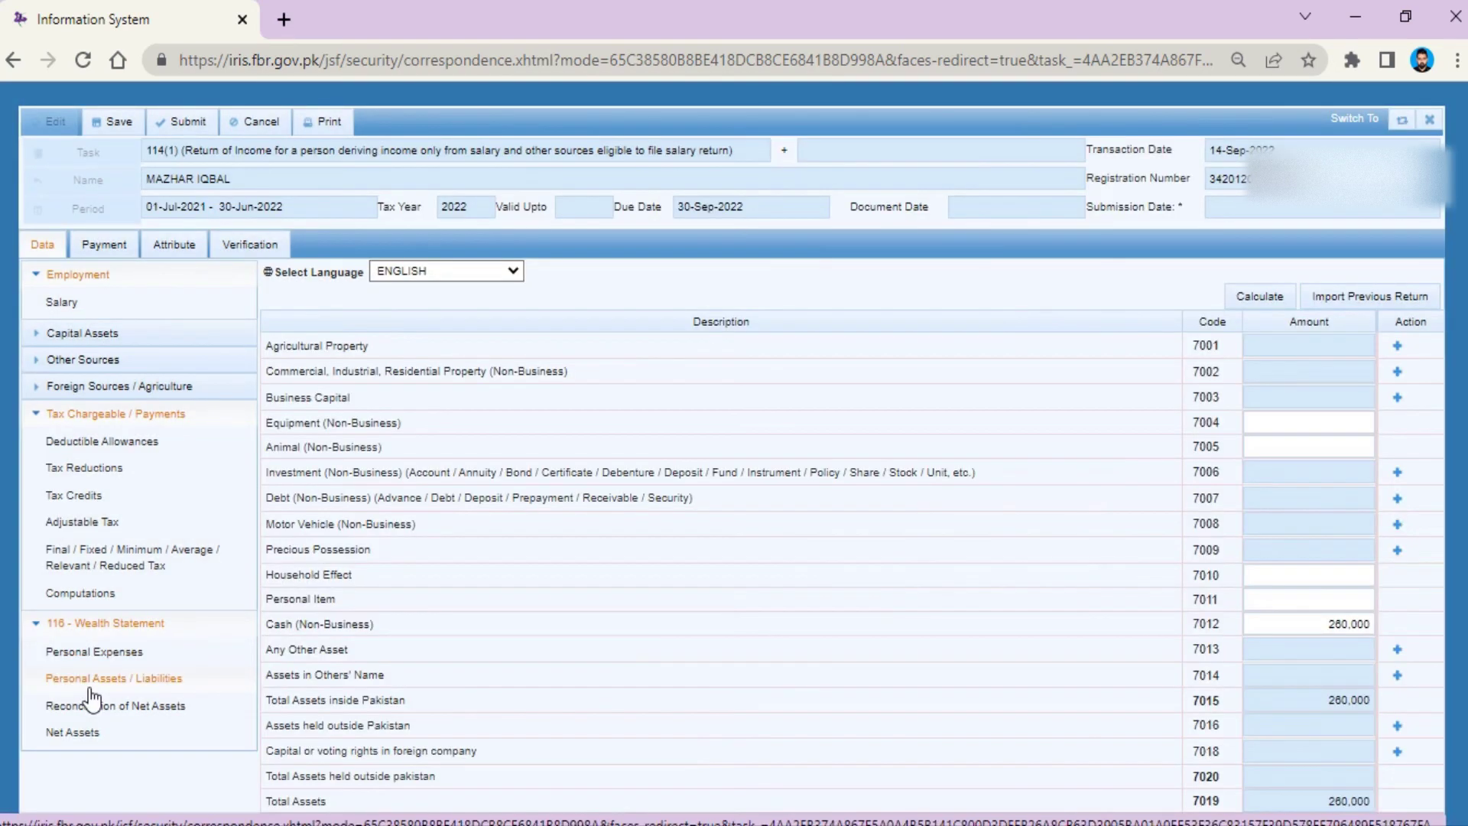
pyautogui.moveTo(1300, 624); pyautogui.dragTo(1407, 631)
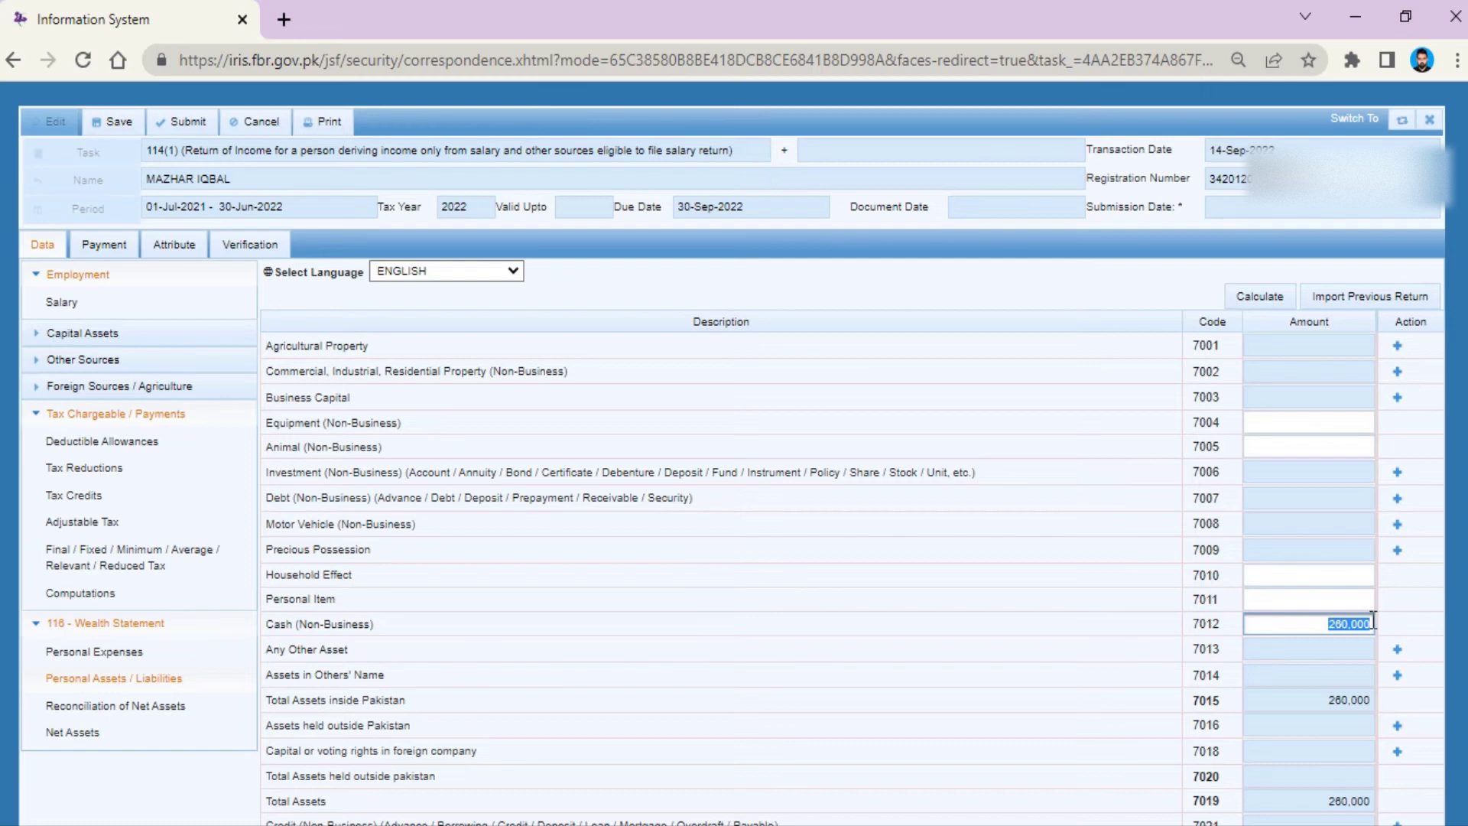
pyautogui.write('30')
pyautogui.click(1260, 296)
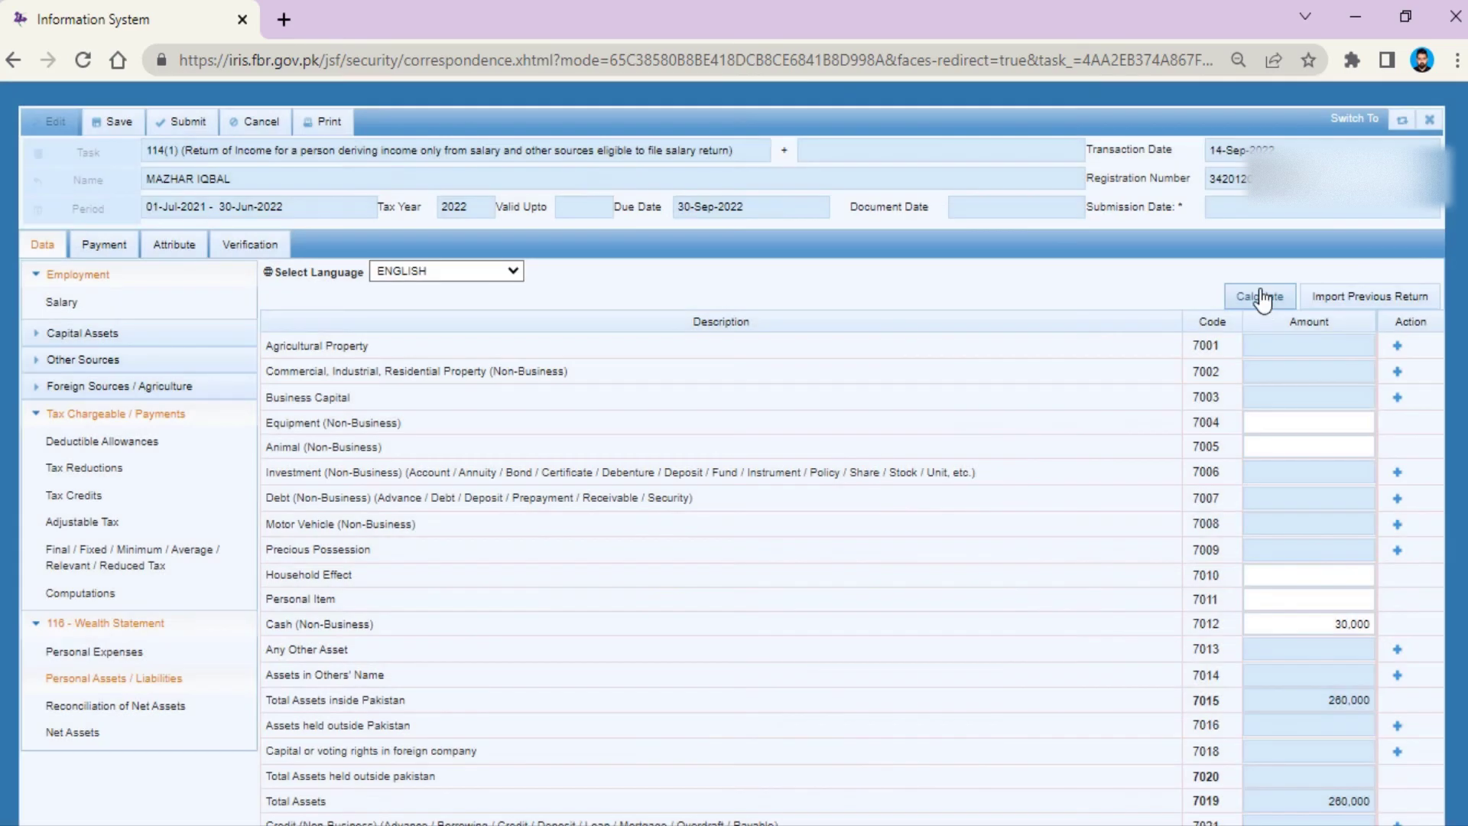
pyautogui.click(1263, 295)
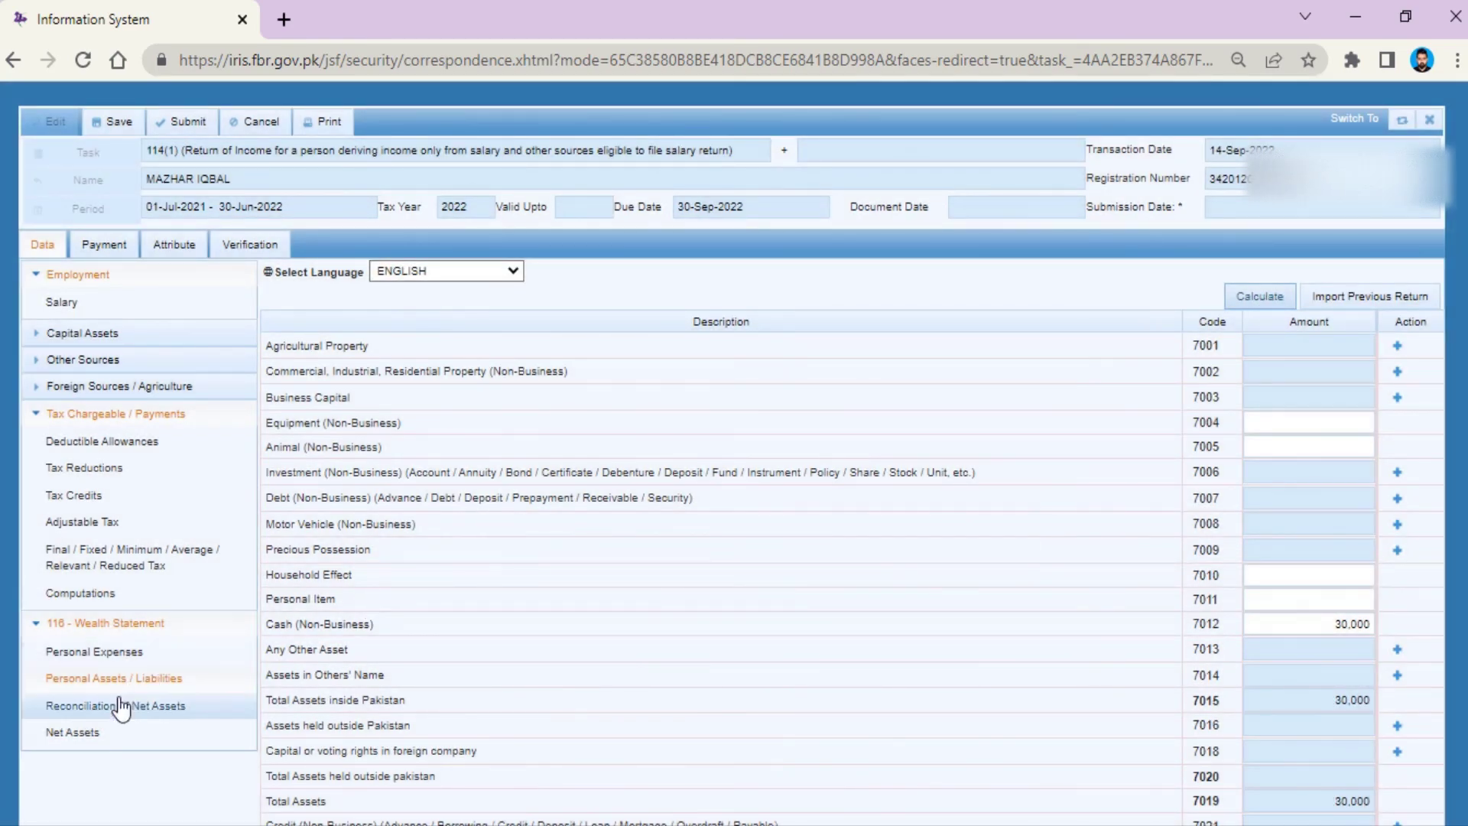
# Step: Review the reconciliation: income 765,088, outflows 535,088, unreconciled amount -230,000
pyautogui.click(122, 705)
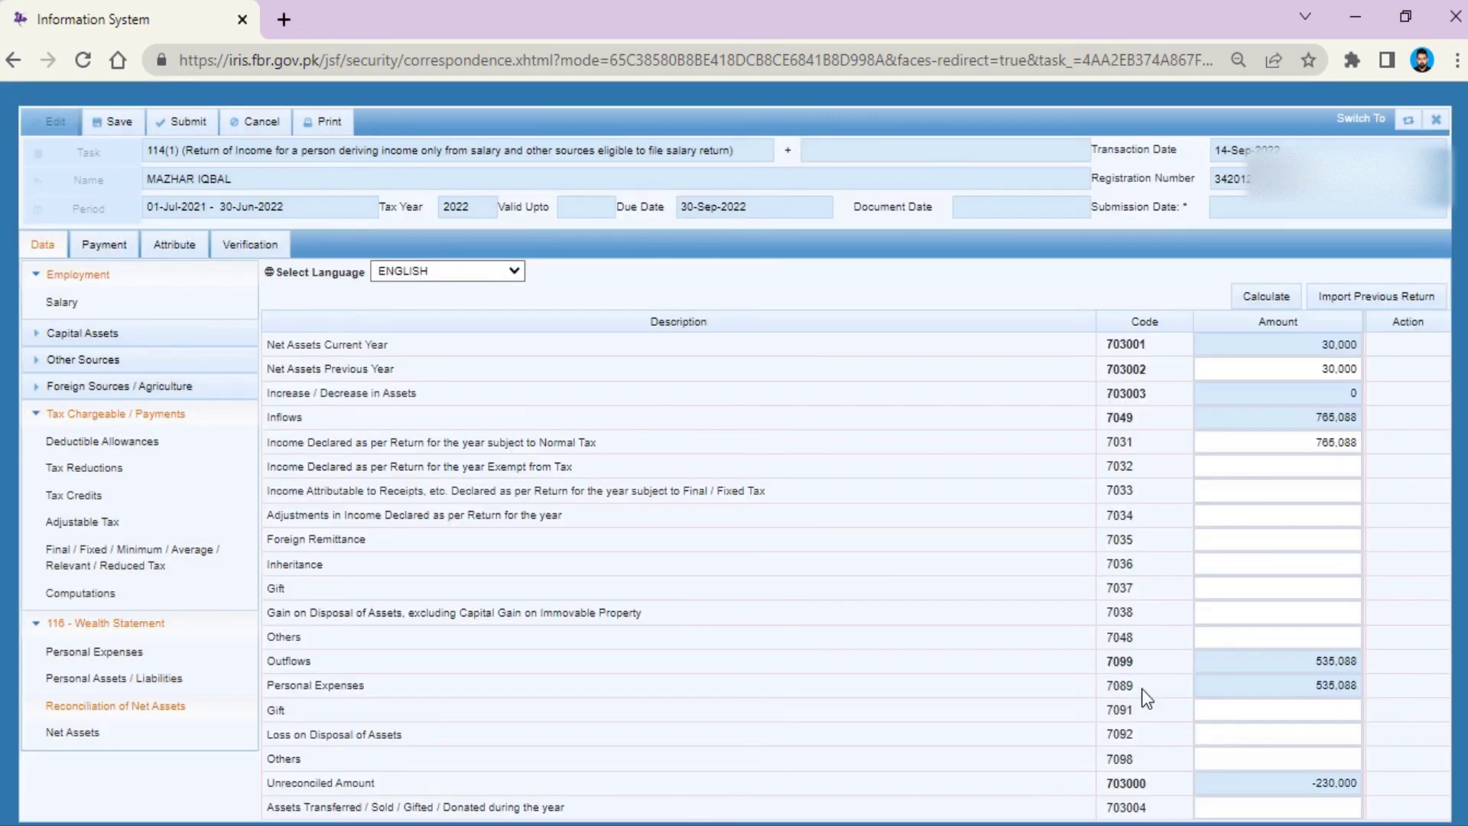
pyautogui.moveTo(1311, 783); pyautogui.dragTo(1363, 786)
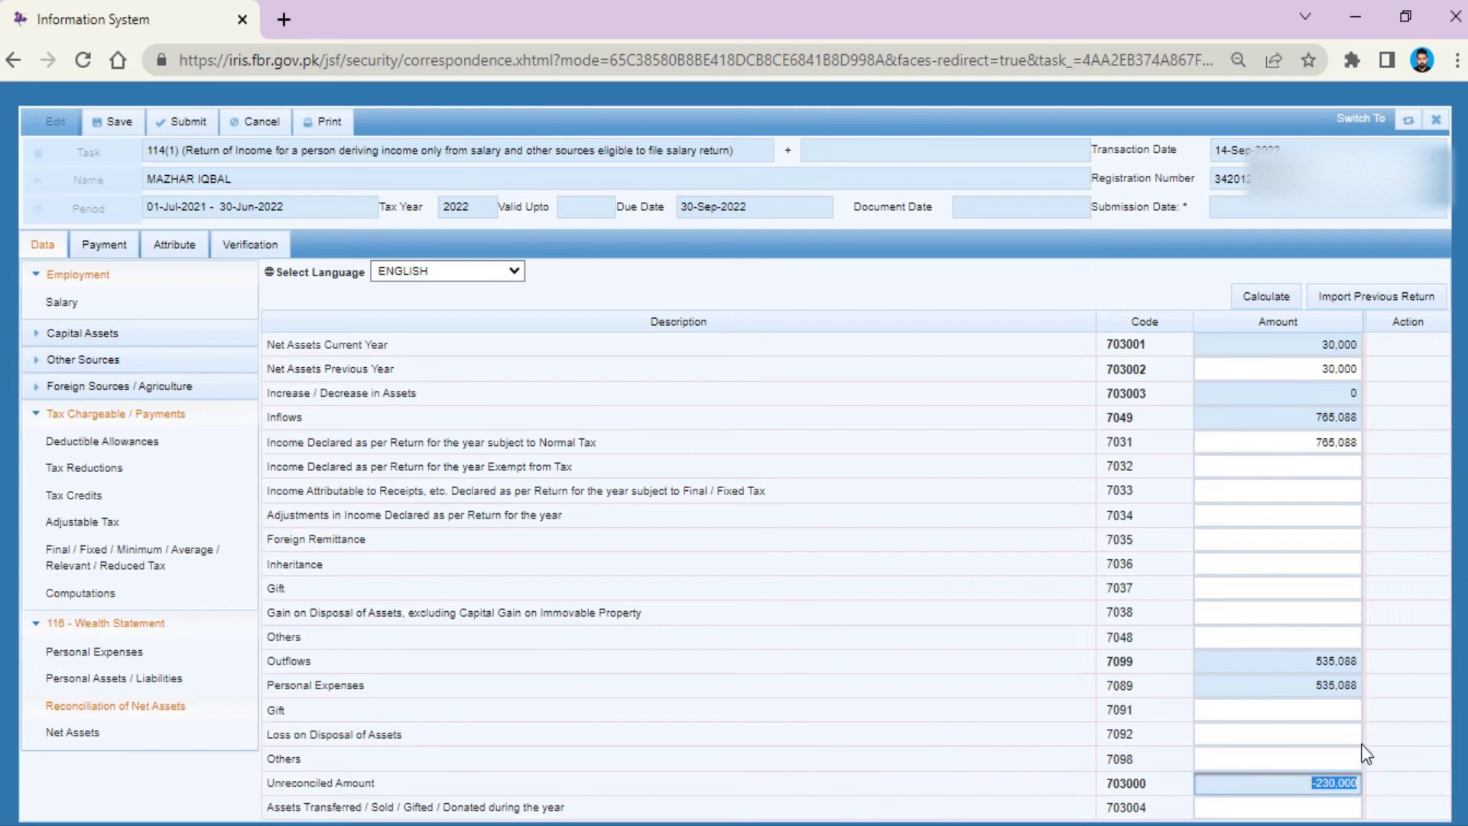
pyautogui.doubleClick(1334, 443)
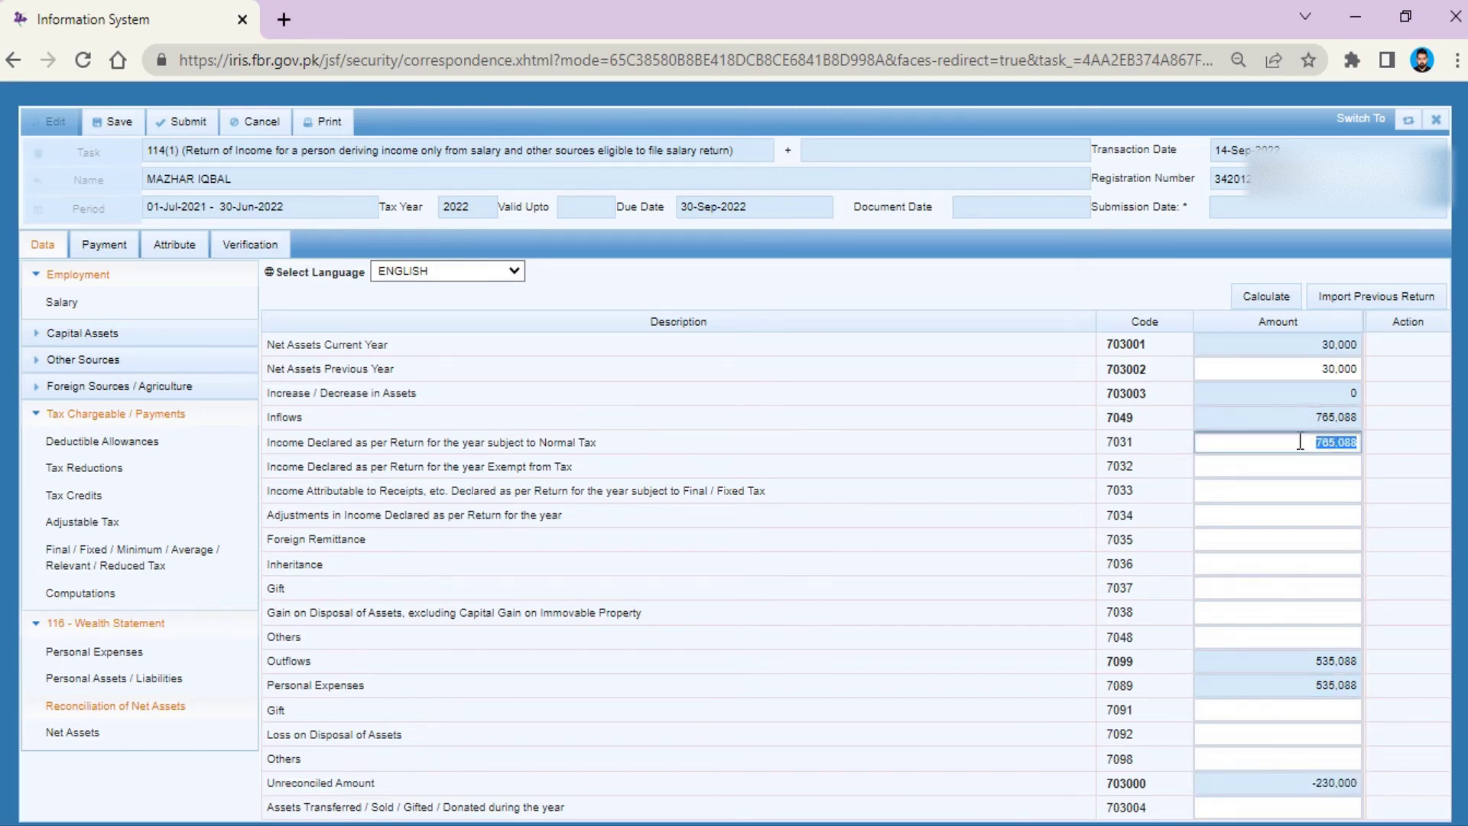
pyautogui.doubleClick(1314, 660)
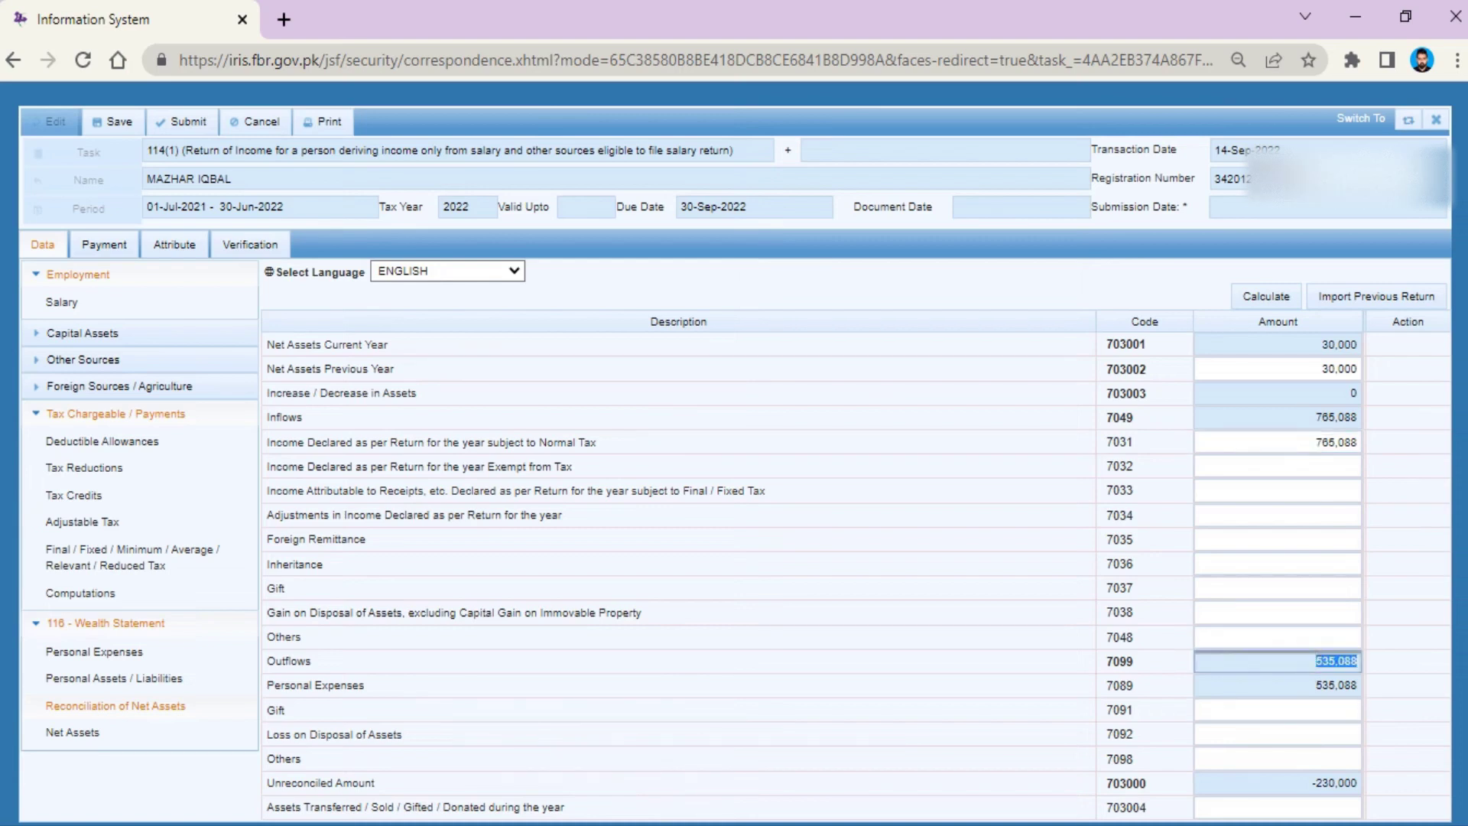
pyautogui.click(1331, 782)
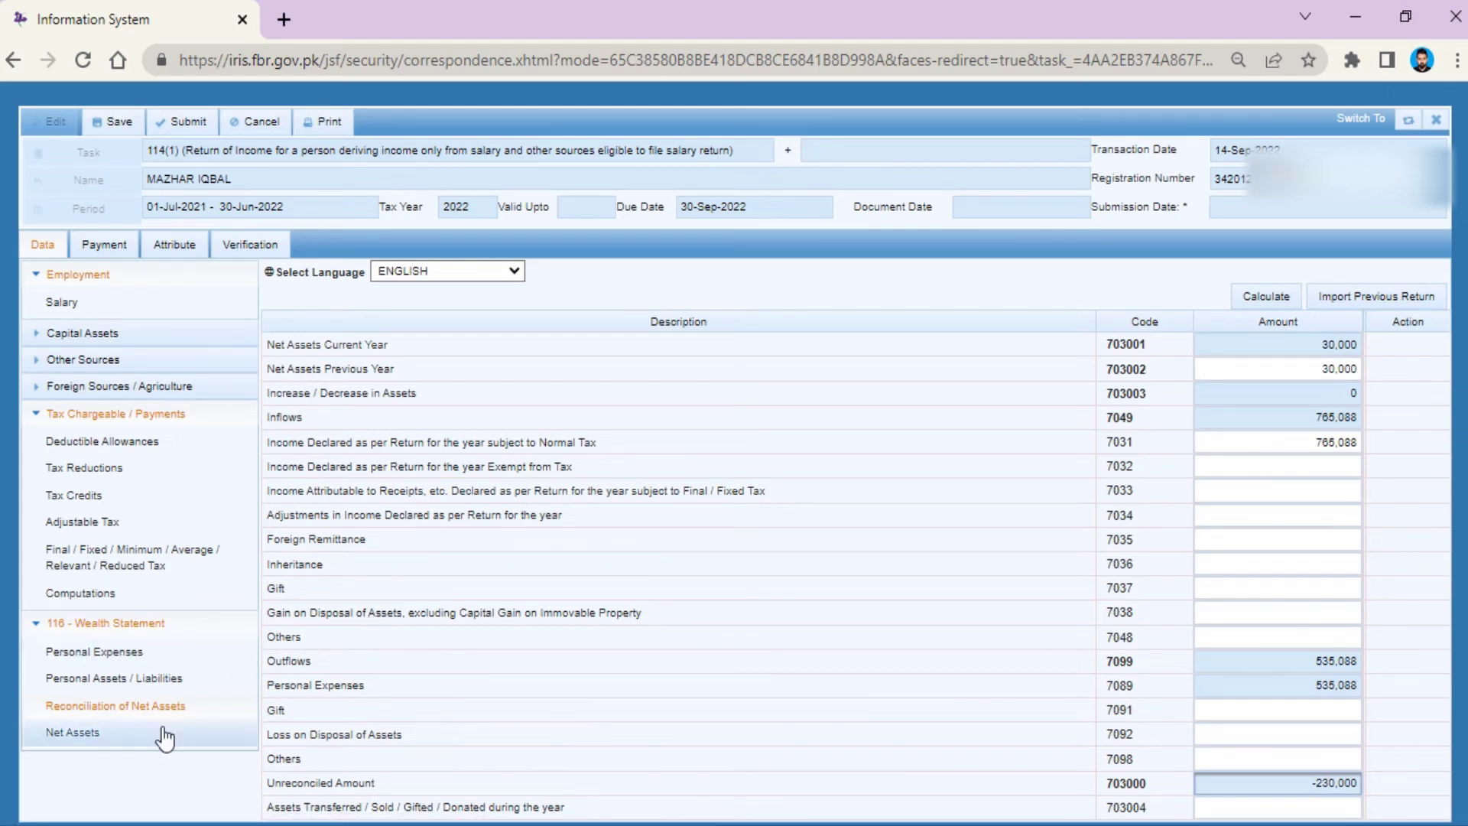
# Step: Restore Cash (Non-Business) 7012 to 260,000, recalculate, and recheck the net assets reconciliation
pyautogui.click(141, 678)
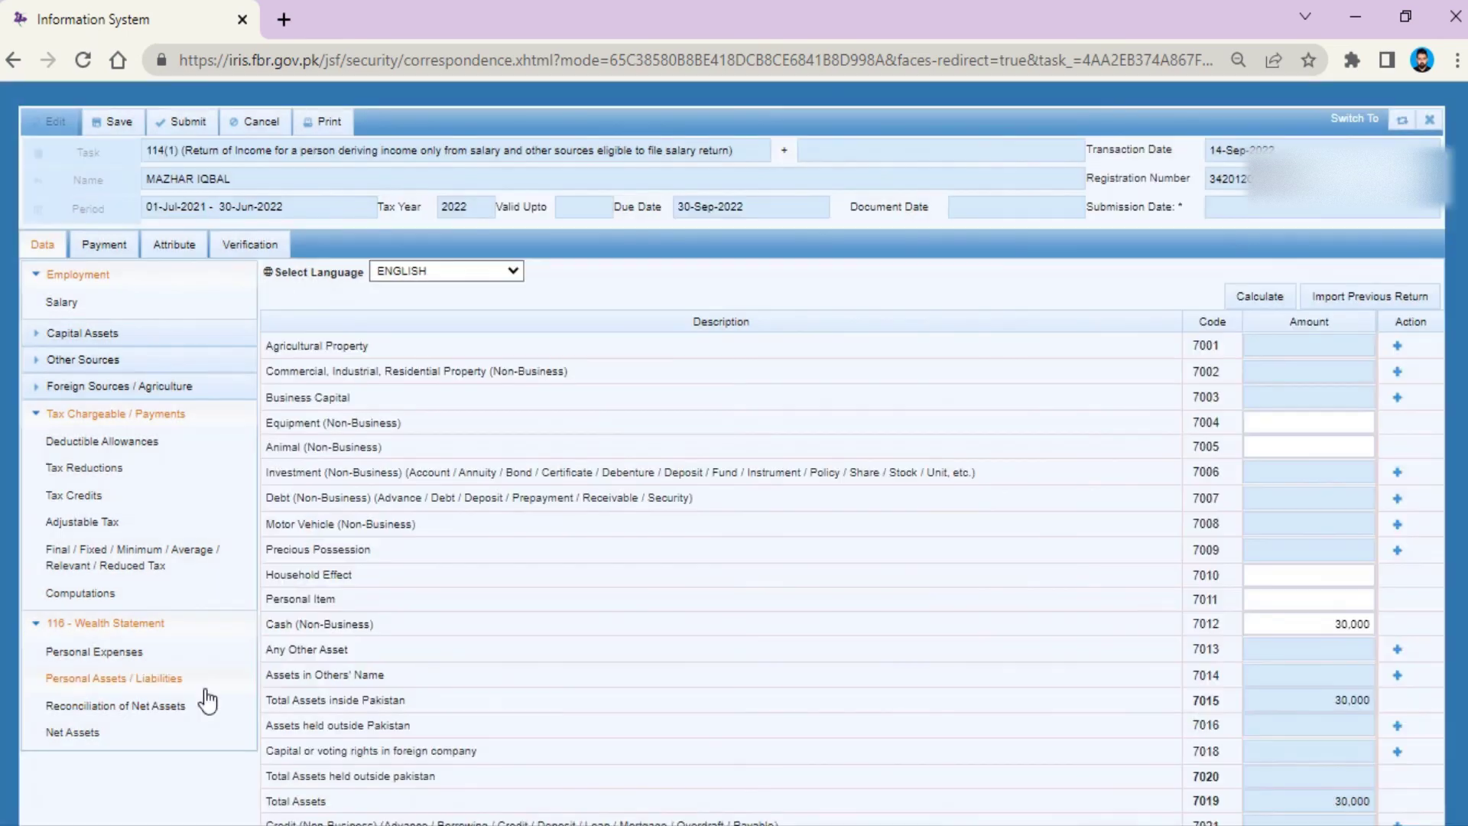
pyautogui.click(1318, 622)
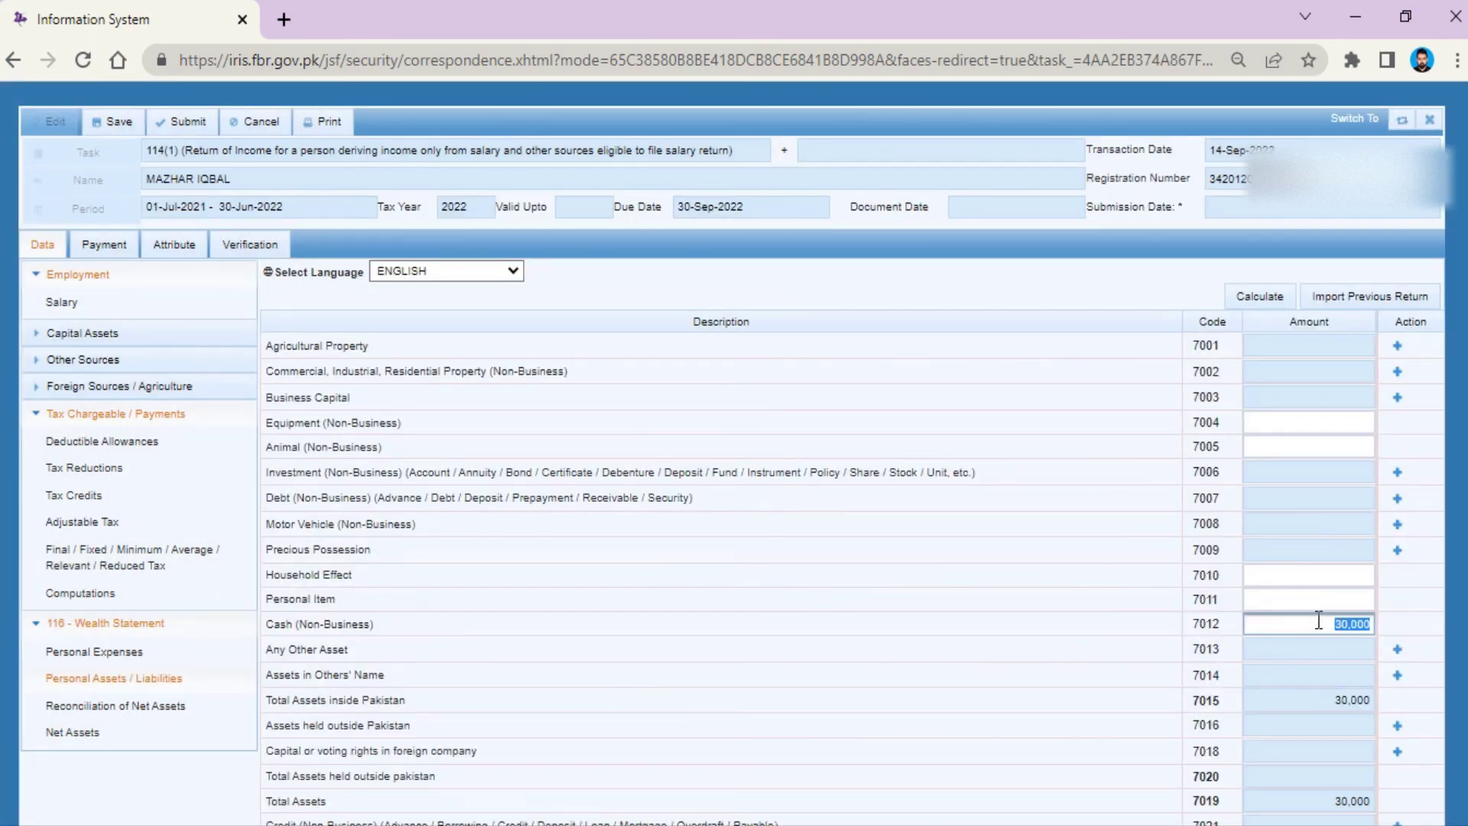
pyautogui.write('26')
pyautogui.click(1277, 304)
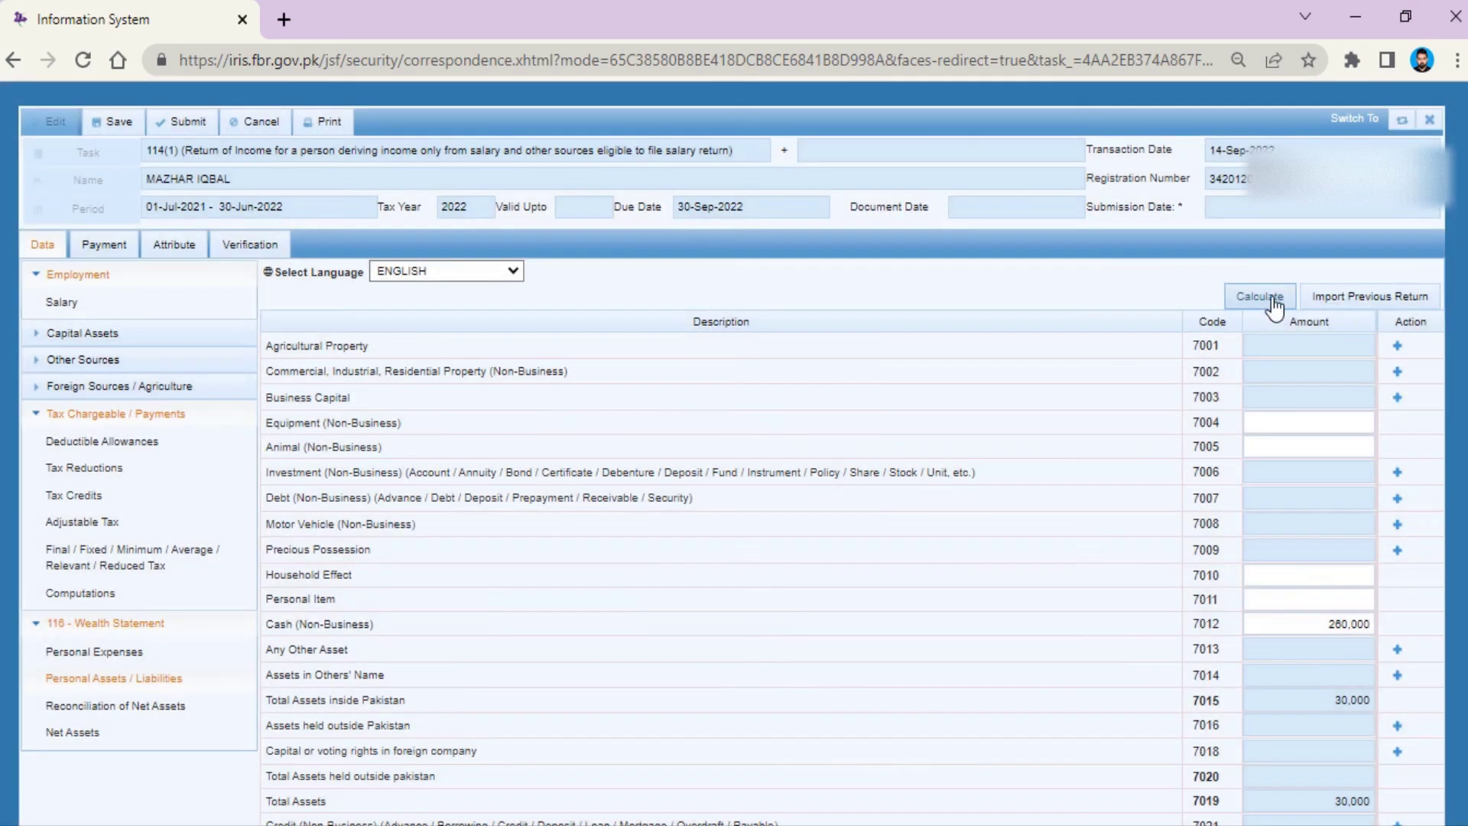
pyautogui.click(1273, 300)
pyautogui.click(92, 705)
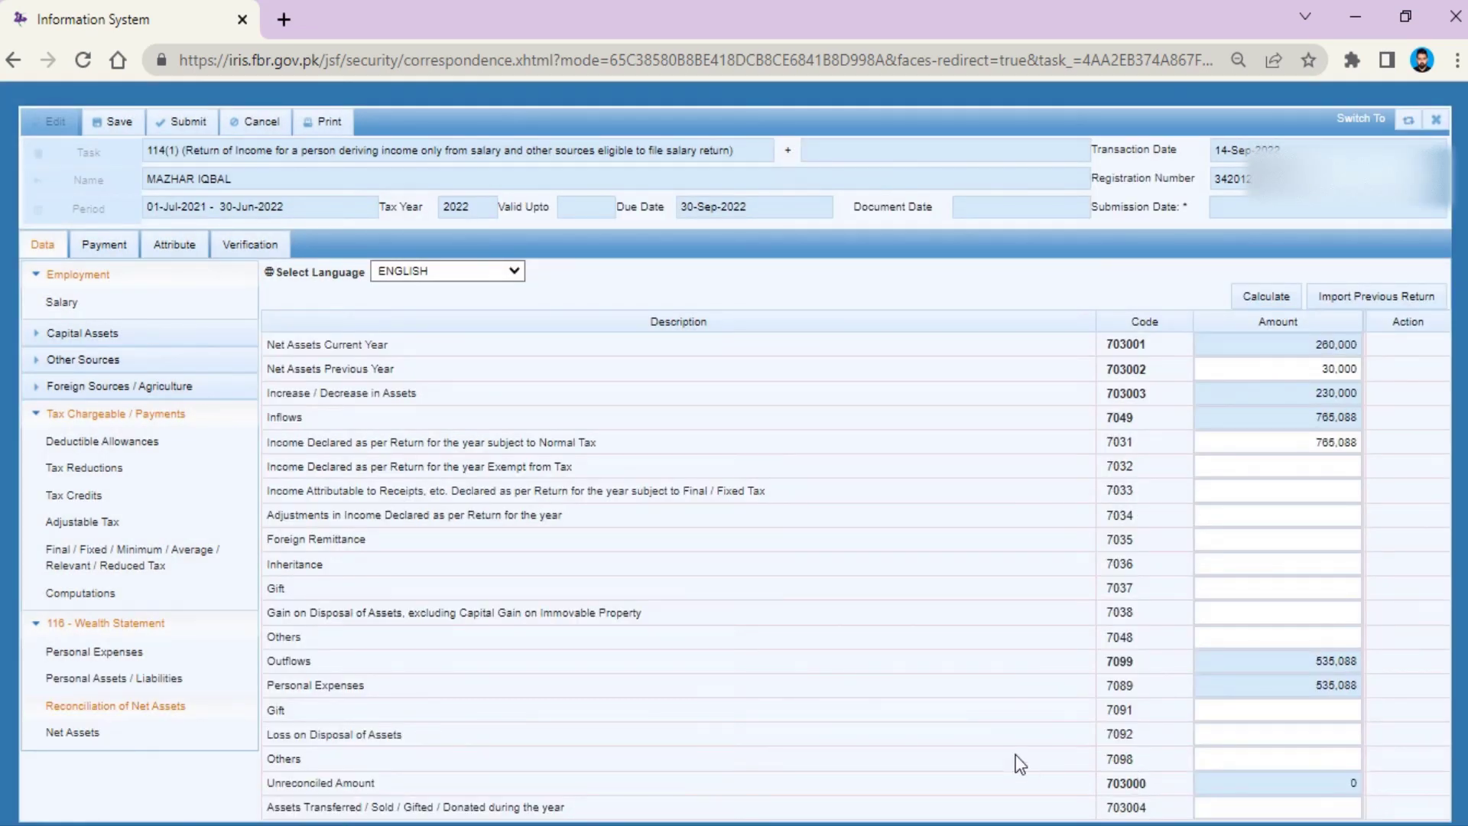
# Step: Save the return with unreconciled amount 0, then submit and confirm Yes, getting the PIN error
pyautogui.click(1352, 783)
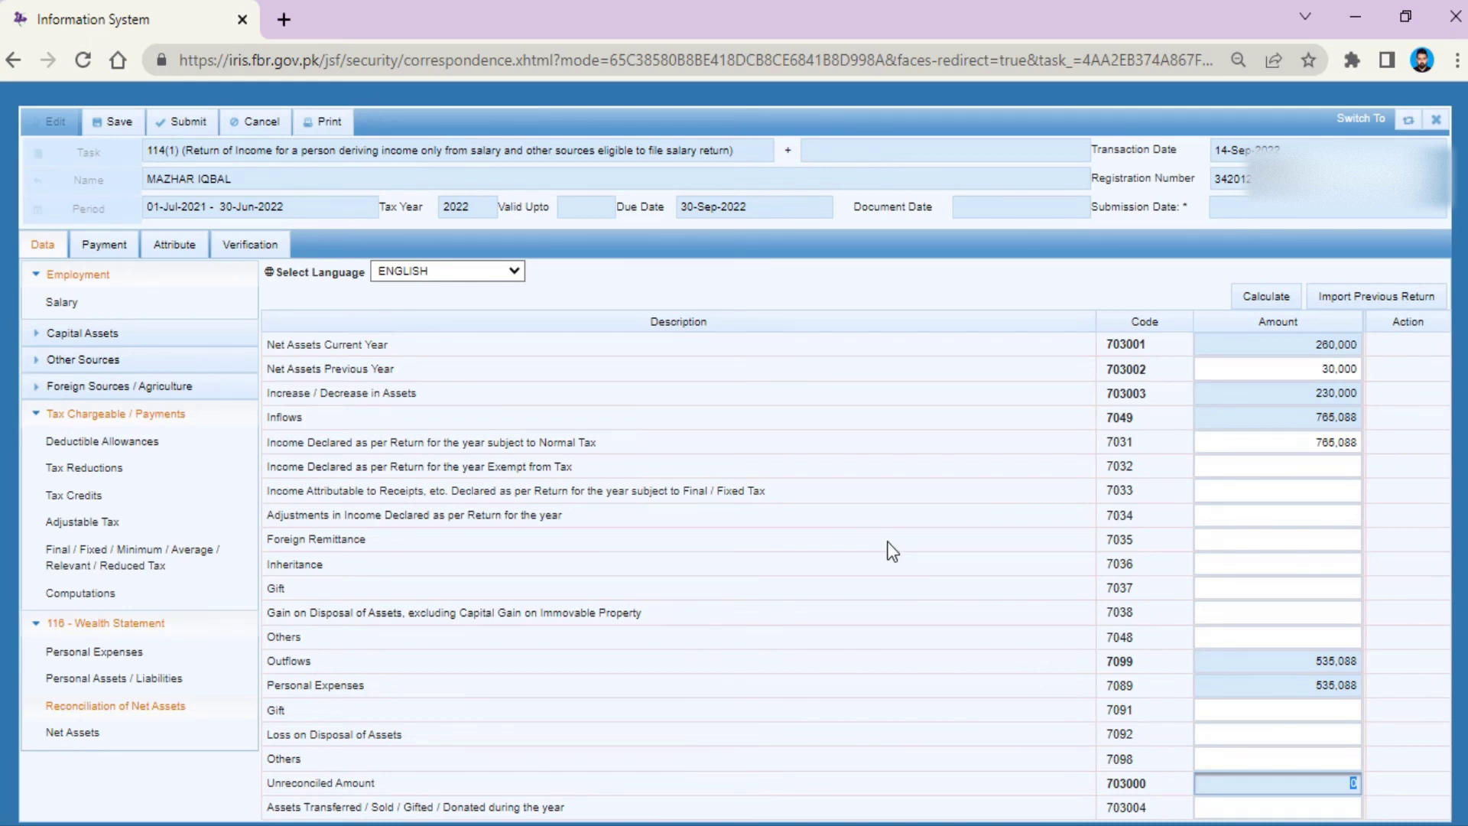
pyautogui.click(116, 121)
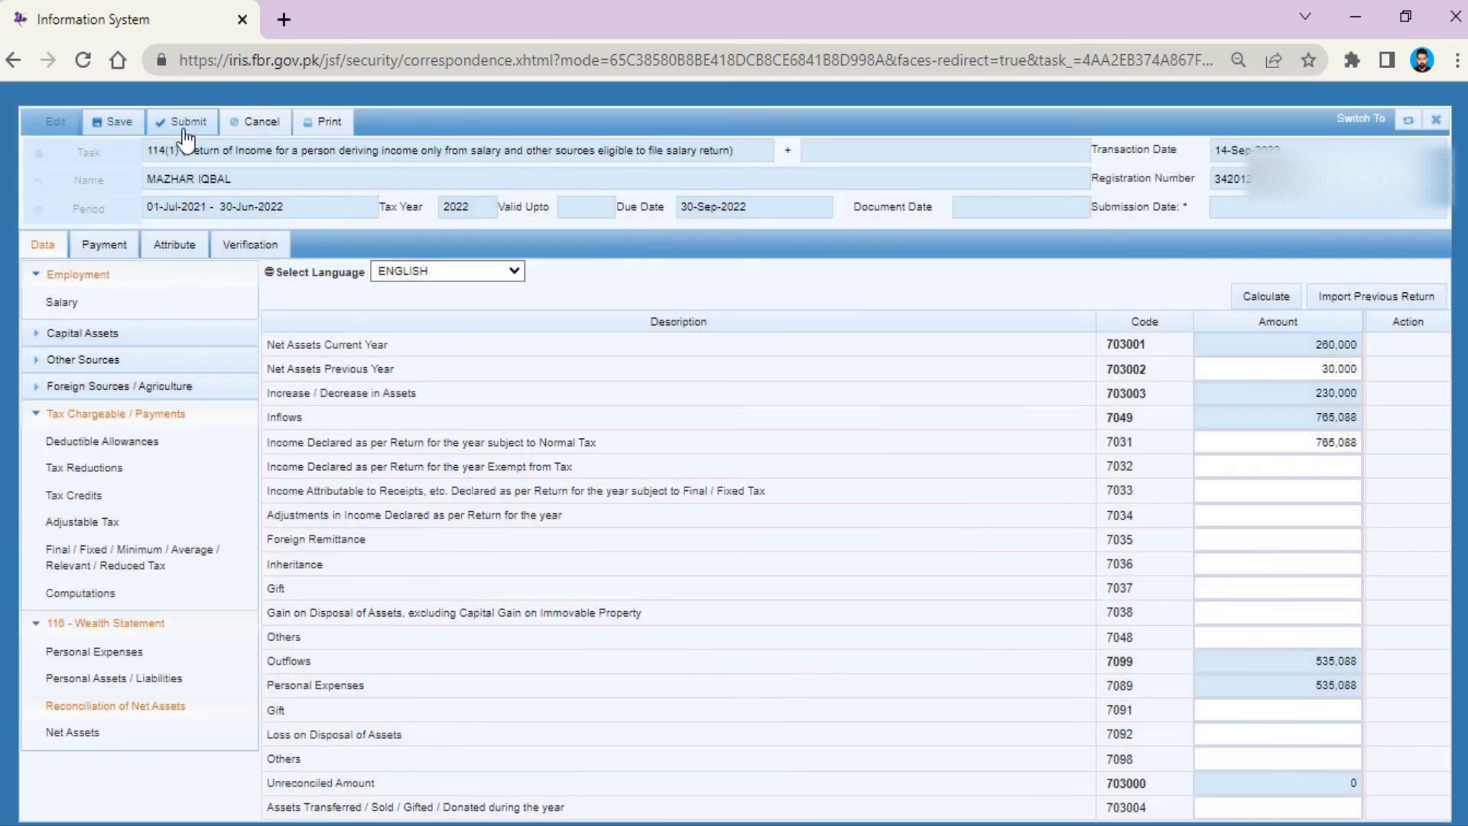
pyautogui.click(184, 132)
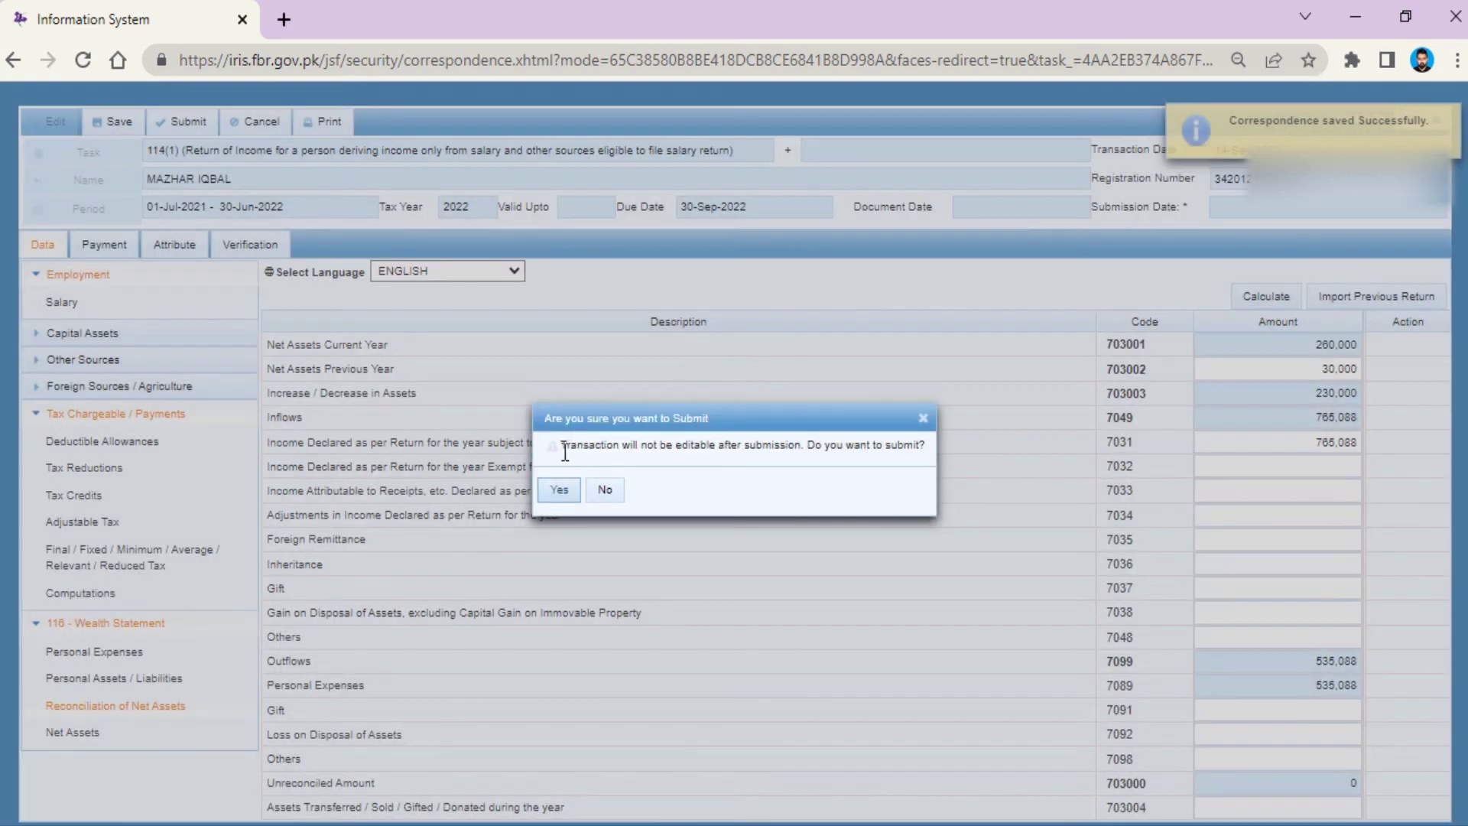
pyautogui.click(562, 494)
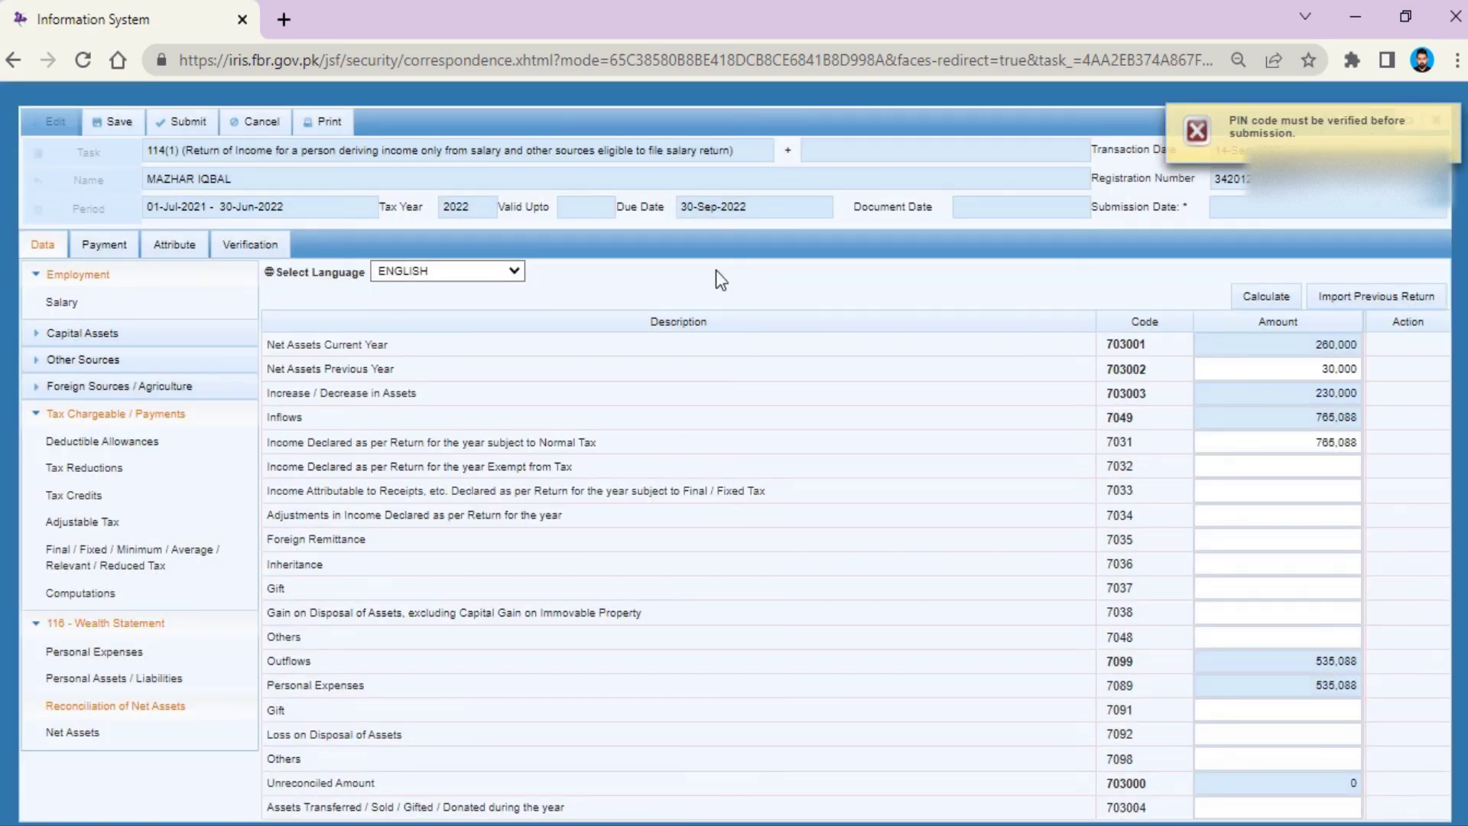
# Step: Enter and verify the PIN on the Verification tab, then submit the 2022 return and confirm
pyautogui.click(253, 246)
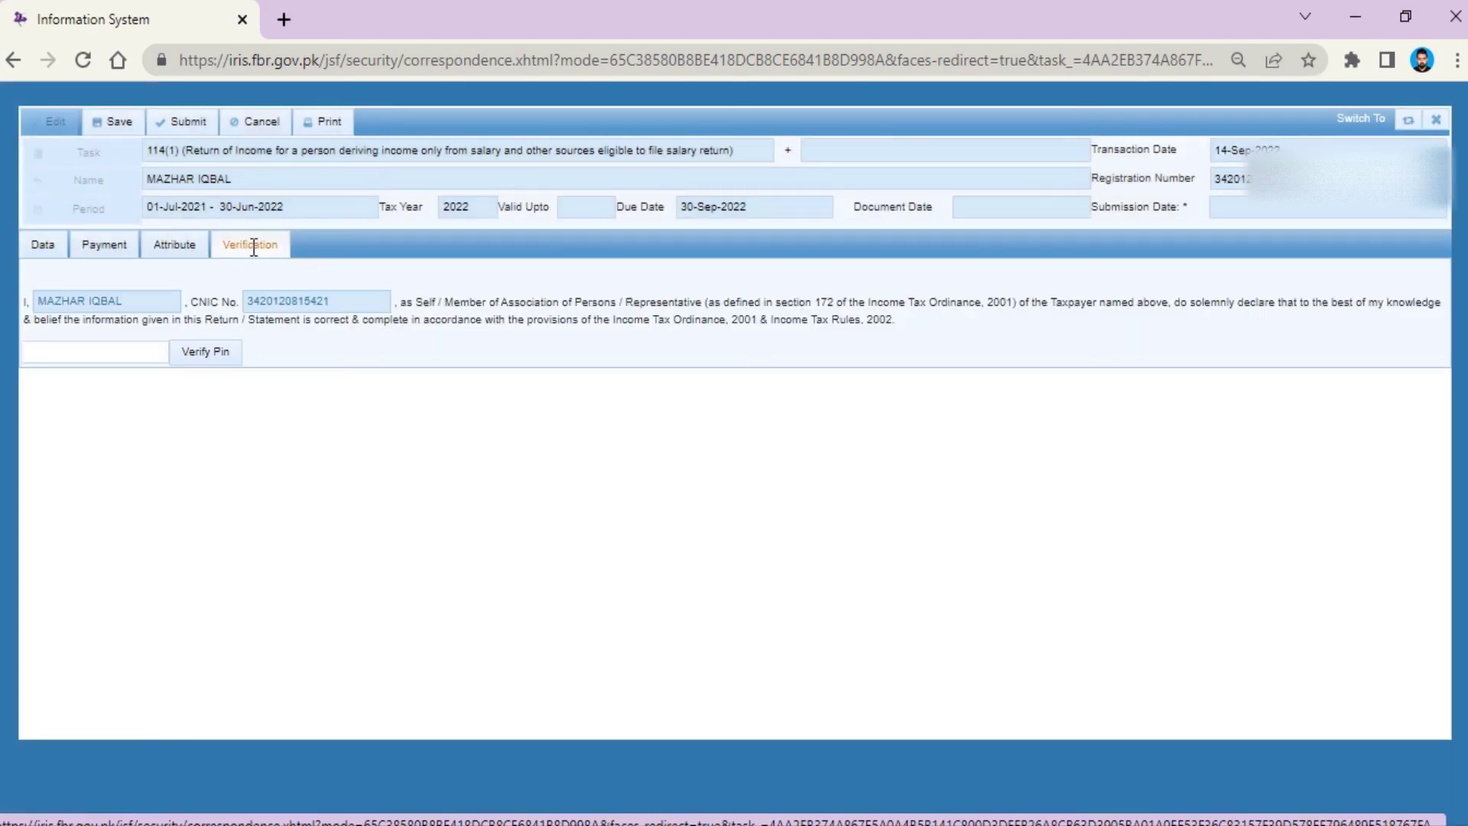
pyautogui.click(157, 353)
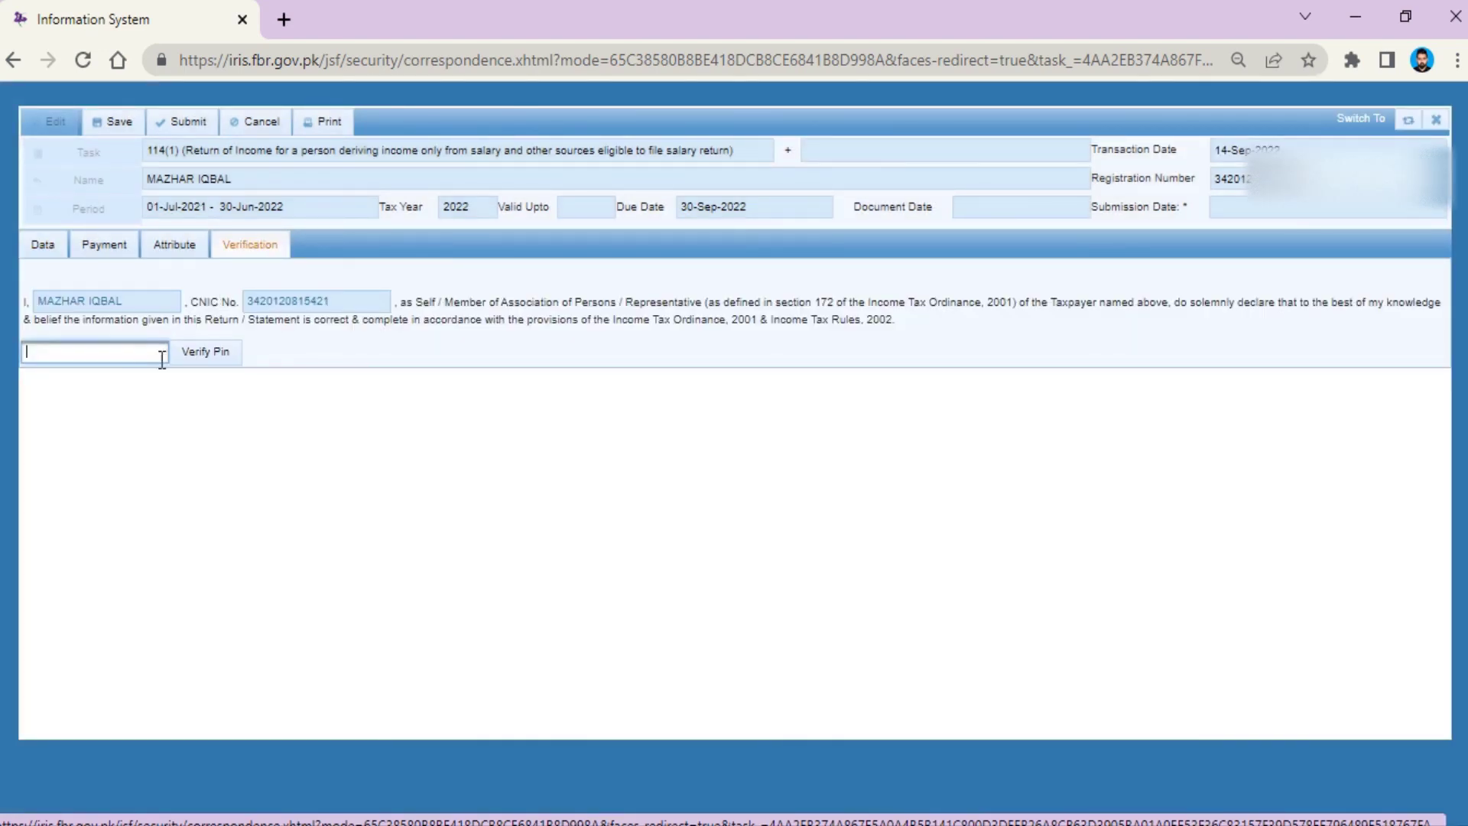
pyautogui.write('1')
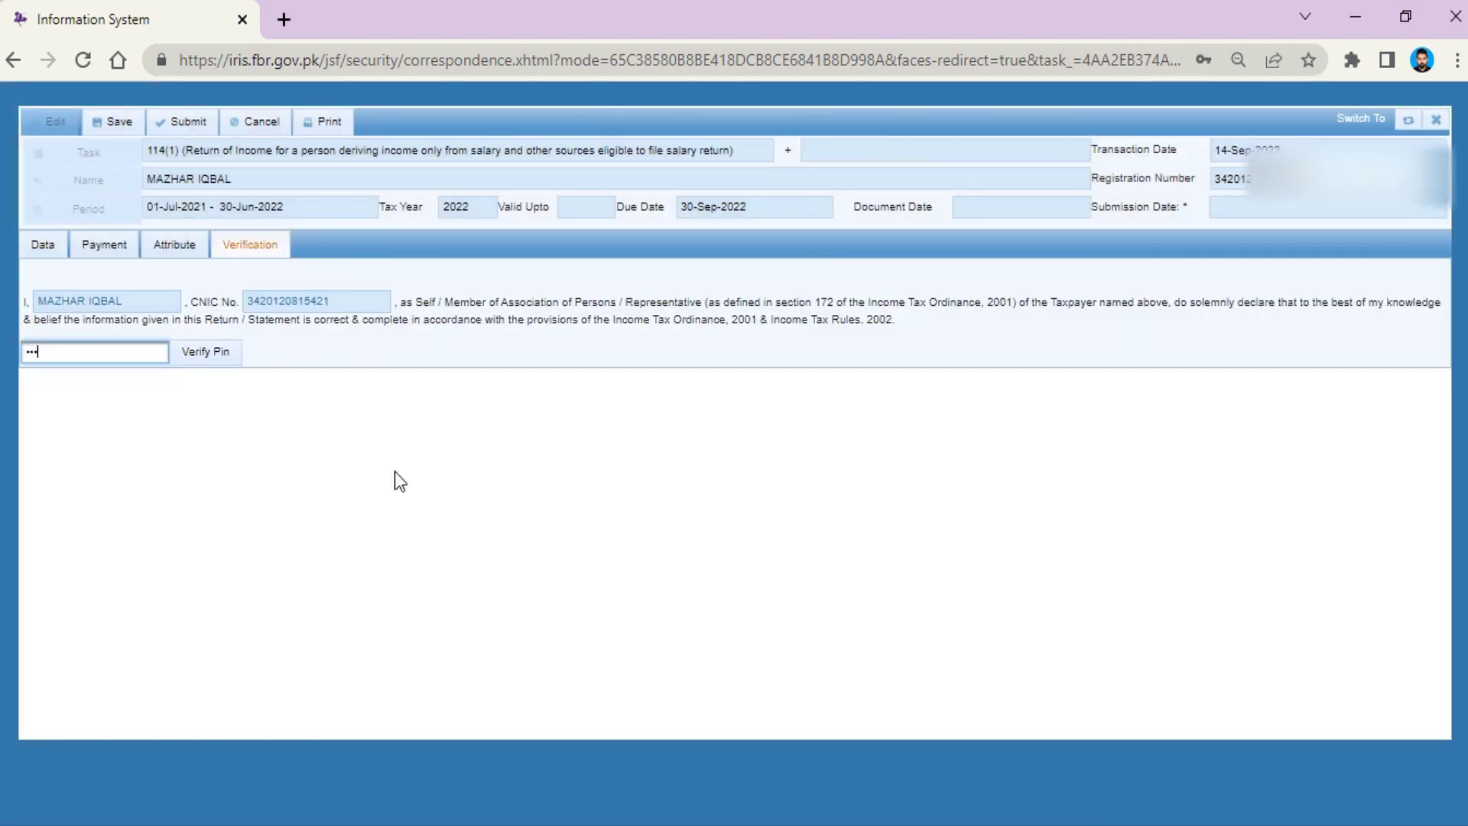
pyautogui.click(208, 355)
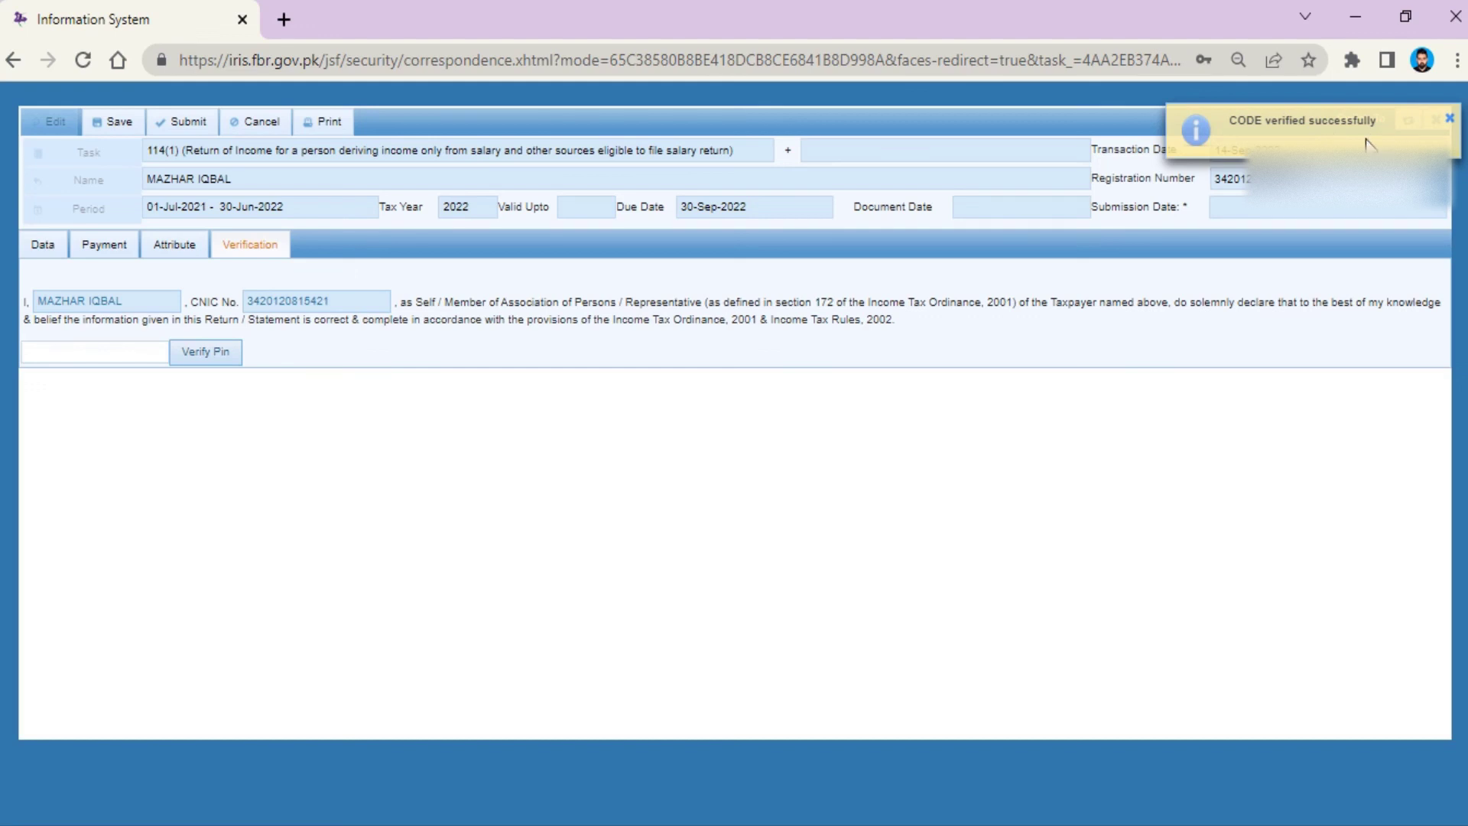
pyautogui.click(183, 122)
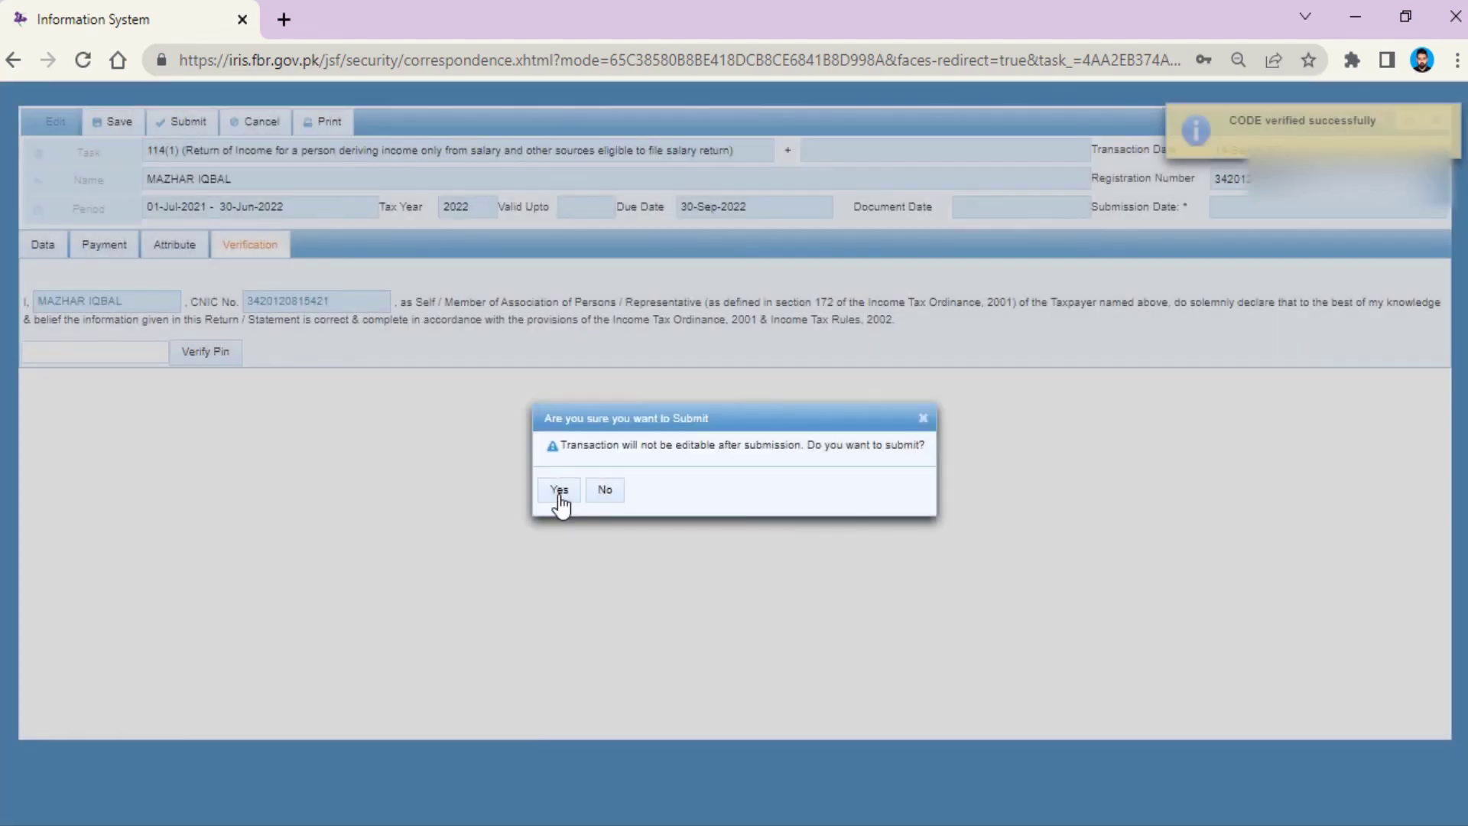
pyautogui.click(558, 494)
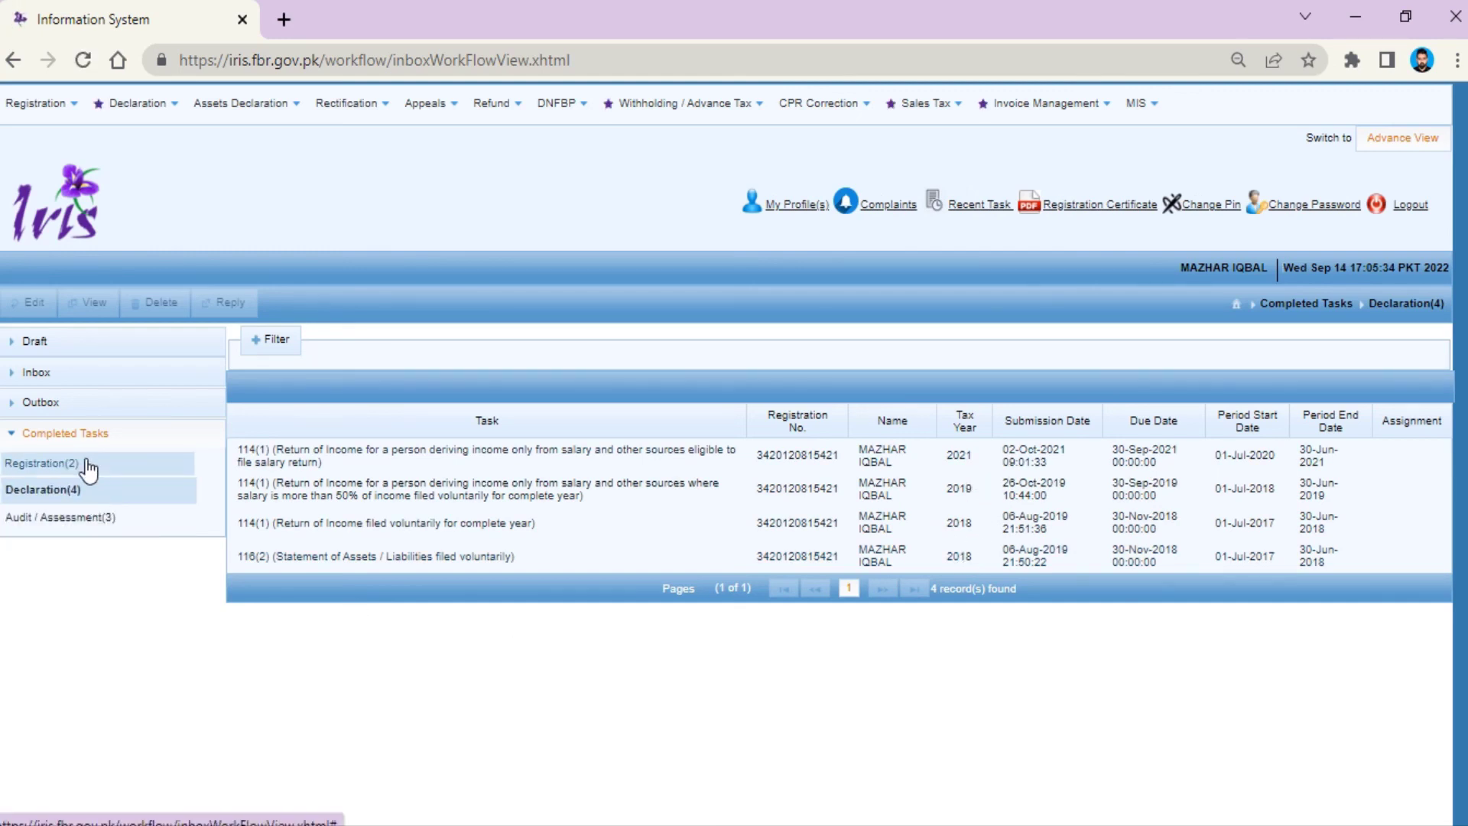
# Step: Open the 2022 114(1) return from completed declarations and print it to download the declaration PDF
pyautogui.click(69, 493)
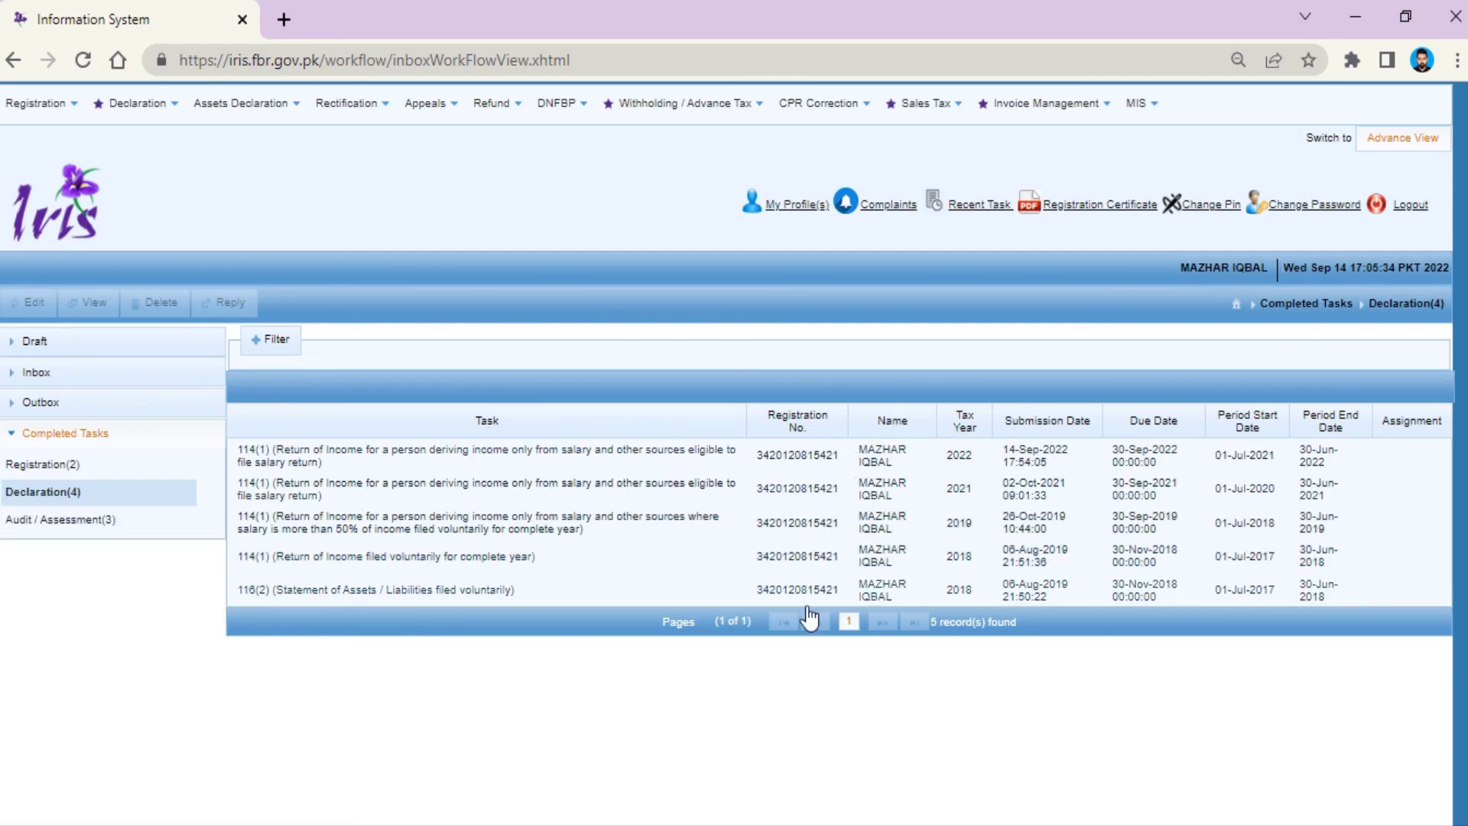
pyautogui.click(729, 459)
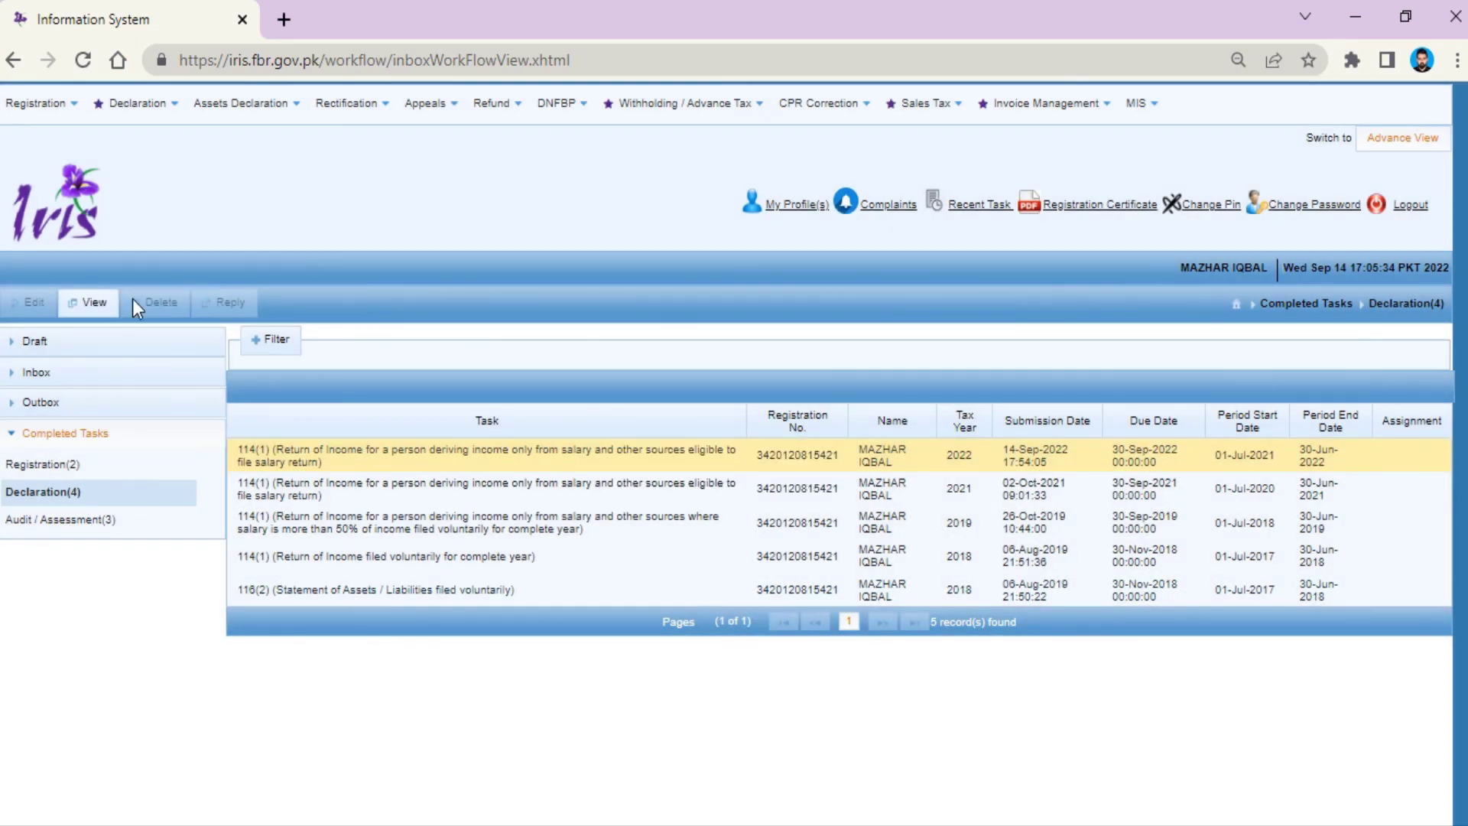
pyautogui.click(92, 306)
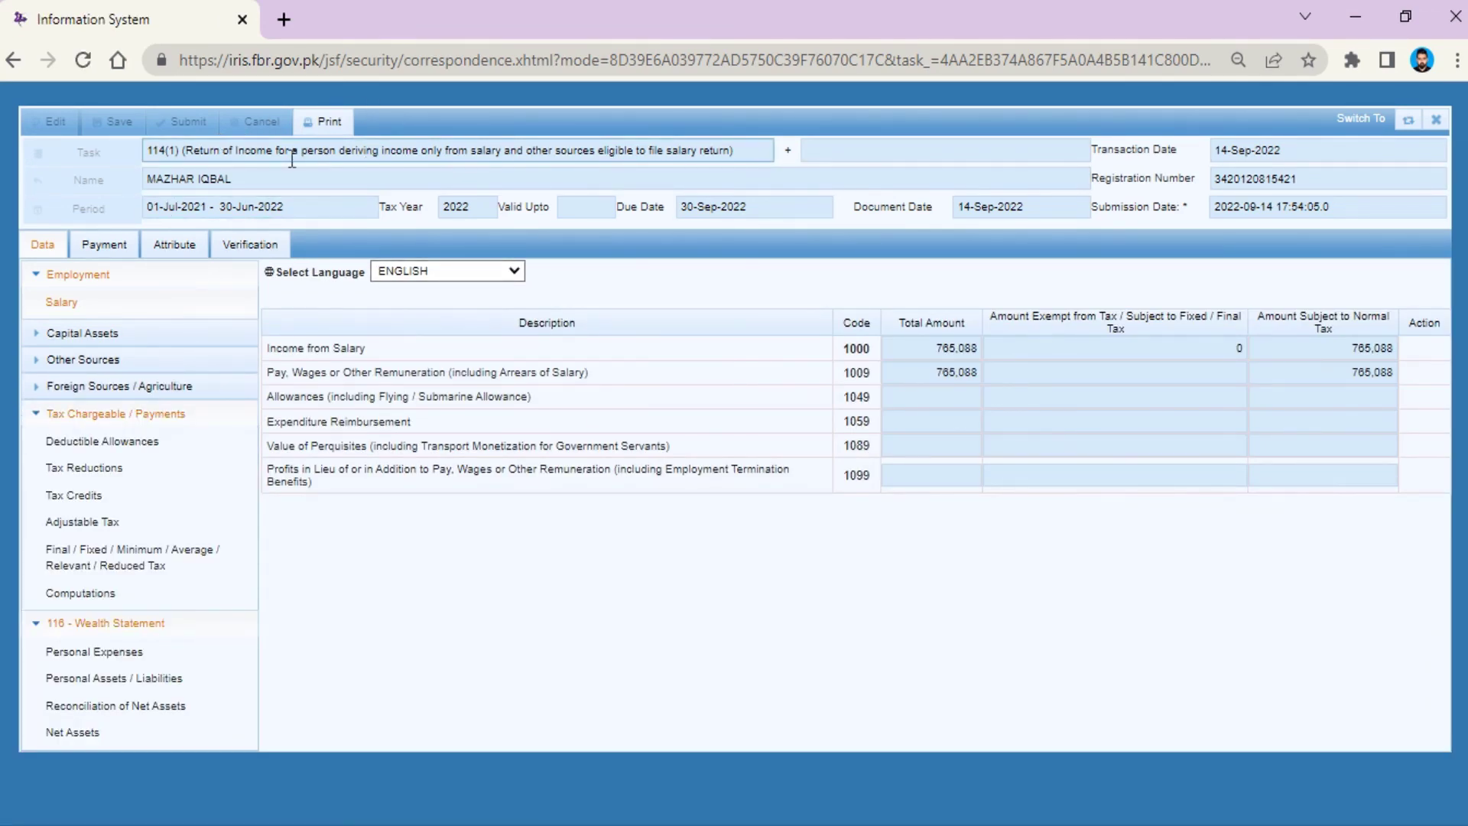
pyautogui.click(323, 122)
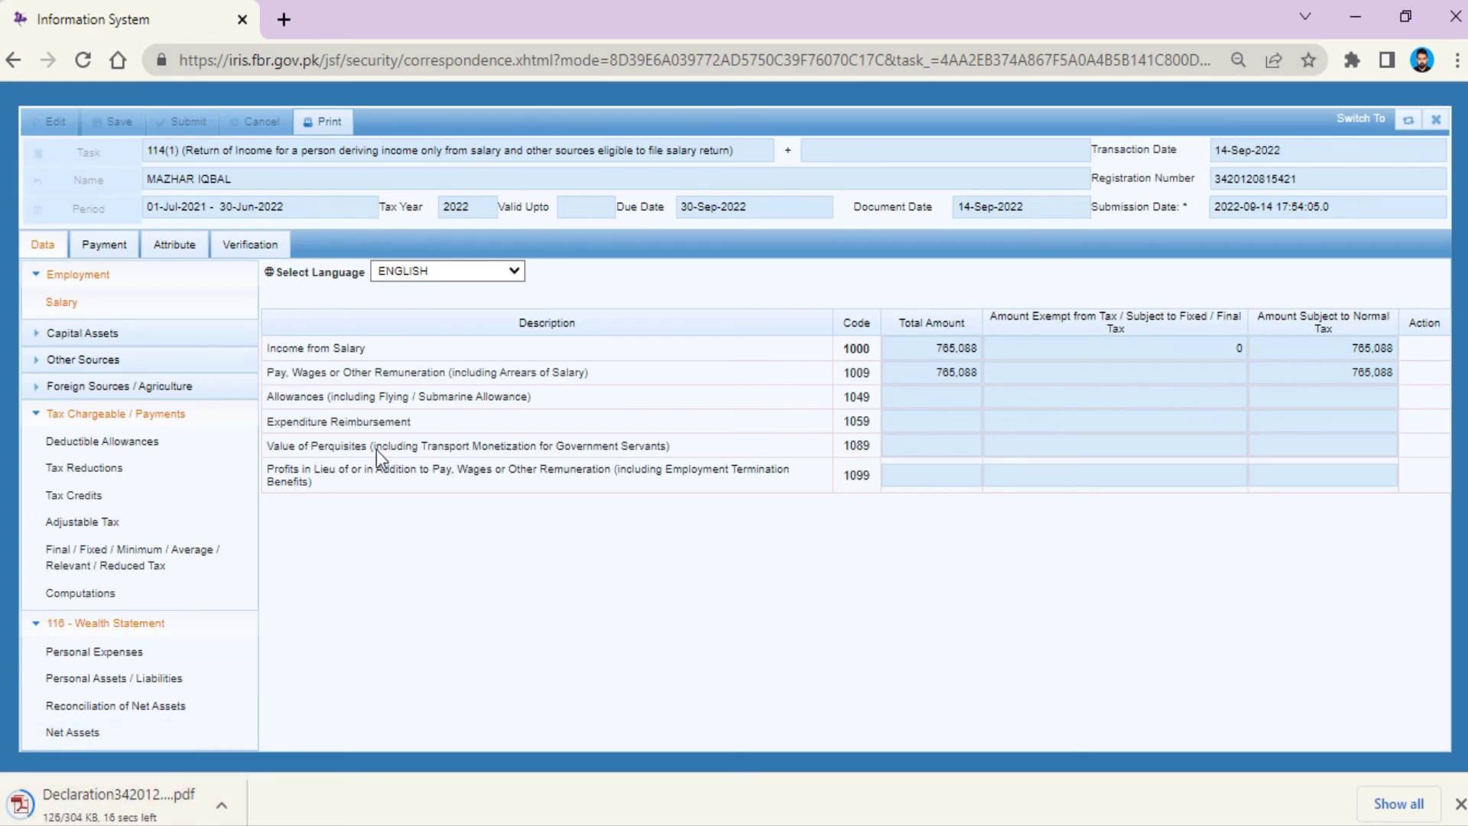
# Step: Scroll through the 3-page declaration PDF, checking net assets 260,000 and total income 765,088
pyautogui.moveTo(786, 2)
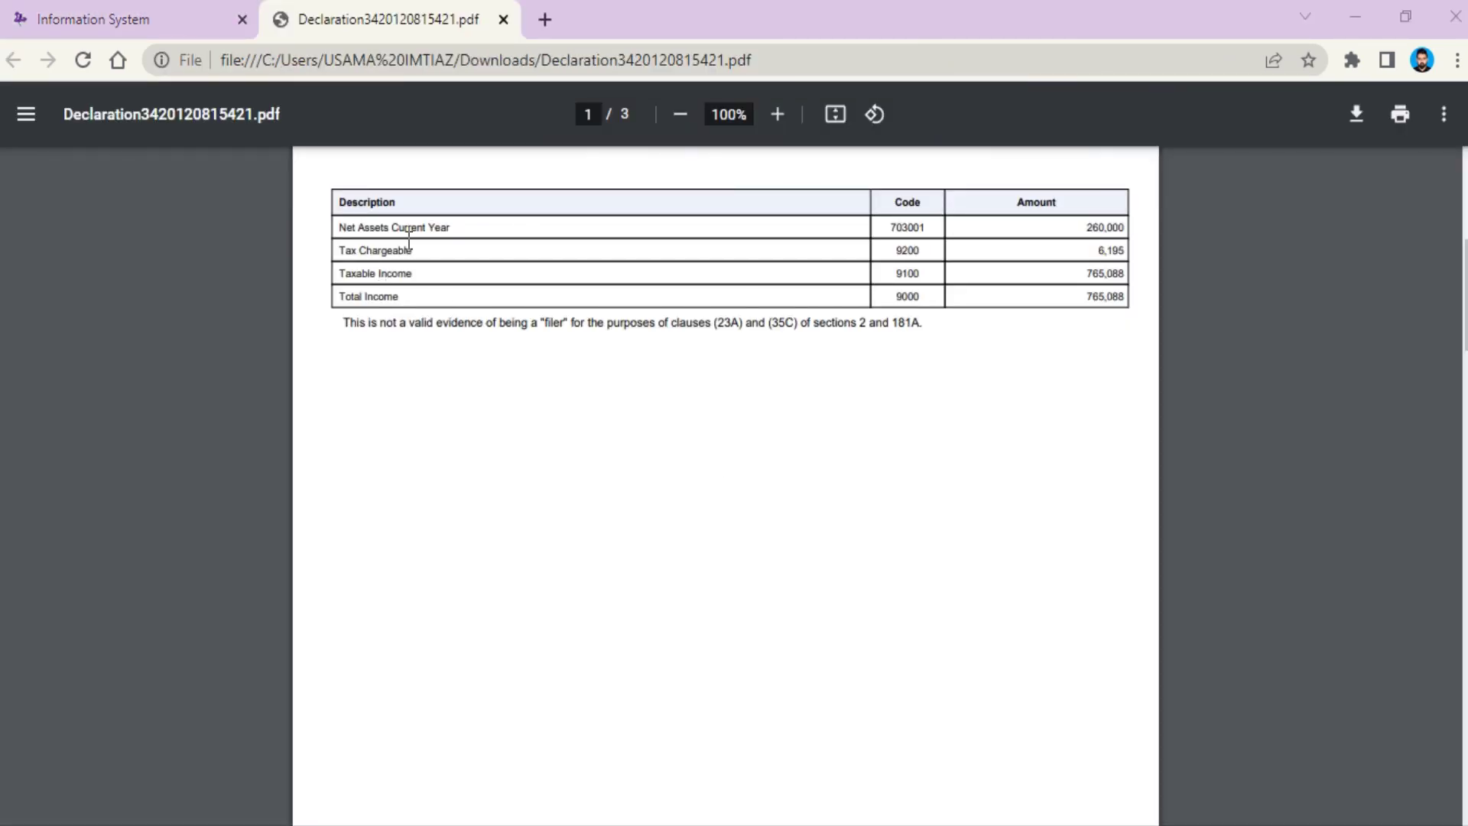
pyautogui.scroll(1, 725, 317)
pyautogui.scroll(-1, 725, 317)
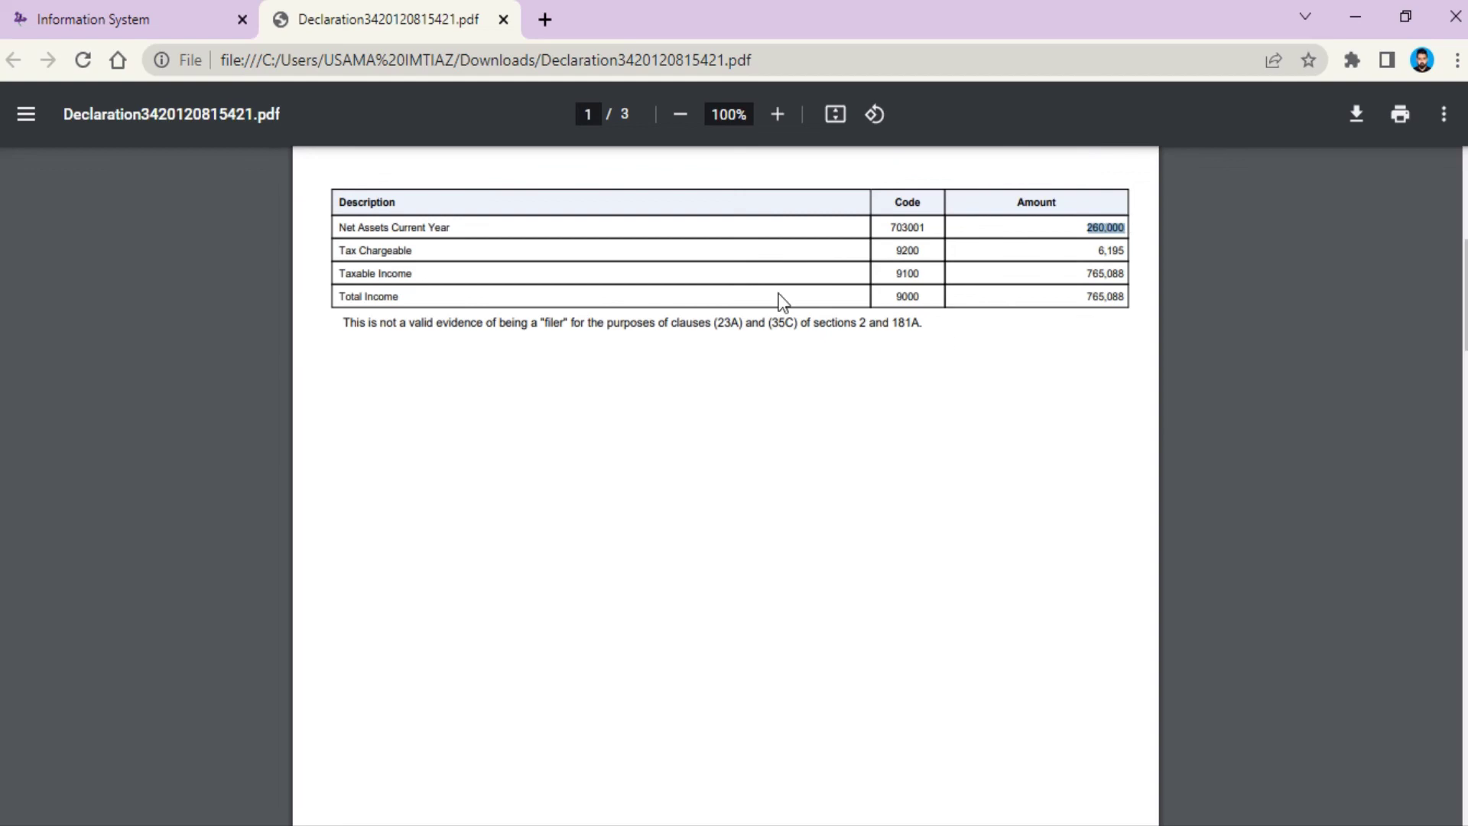
pyautogui.click(1019, 243)
pyautogui.scroll(-7, 491, 333)
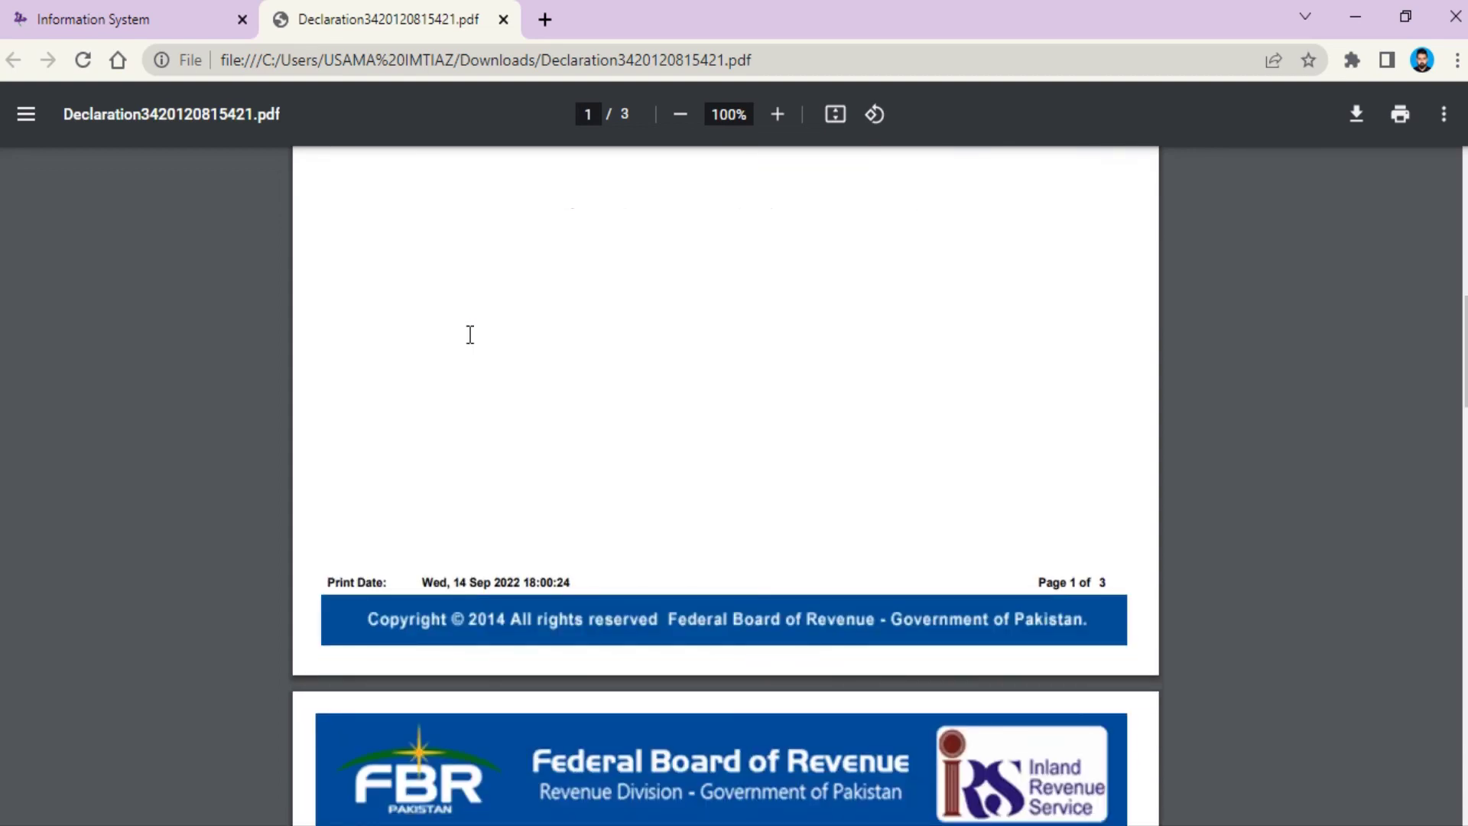
pyautogui.scroll(-20, 526, 501)
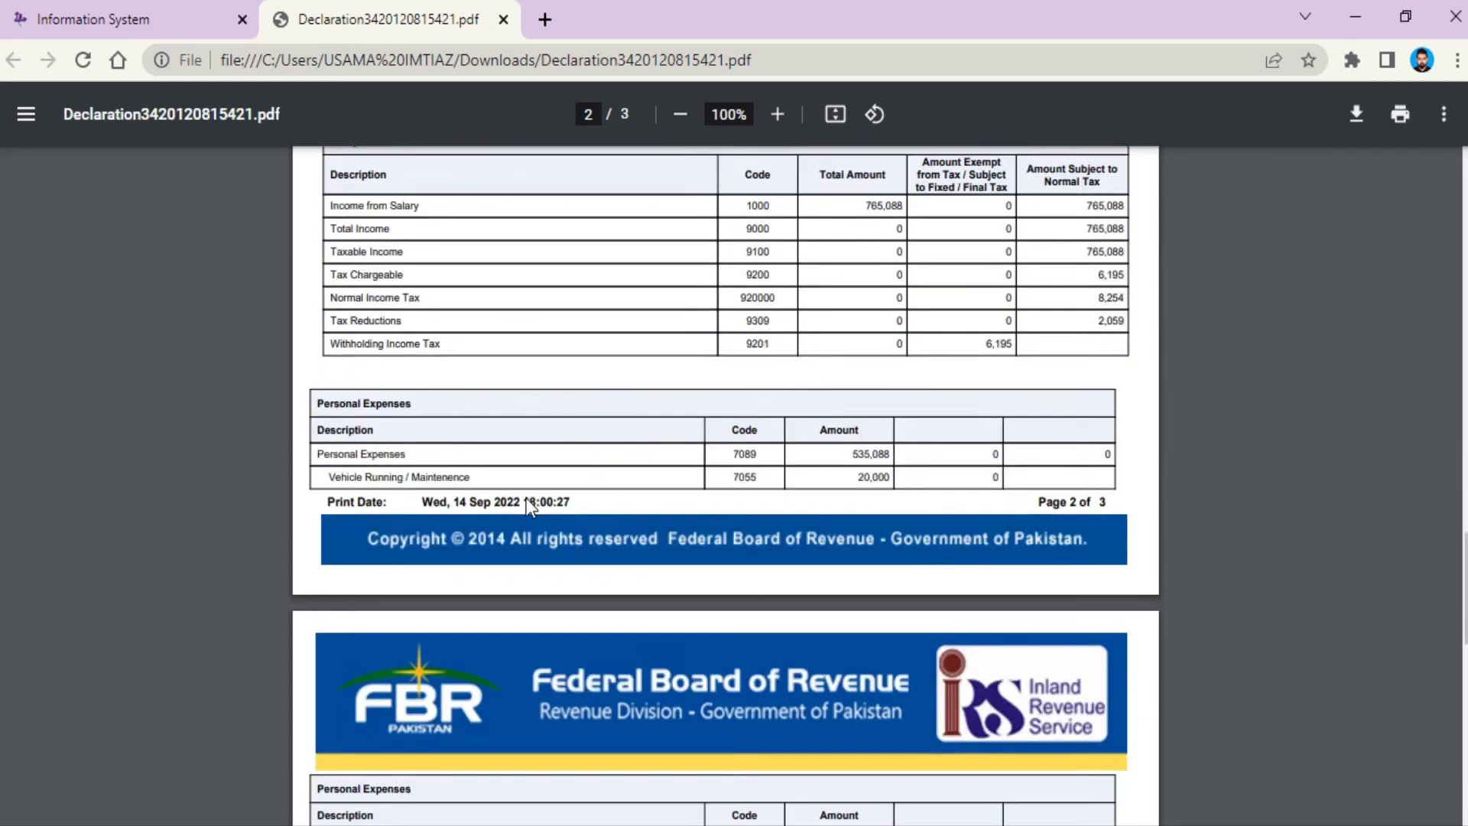
pyautogui.scroll(-3, 526, 500)
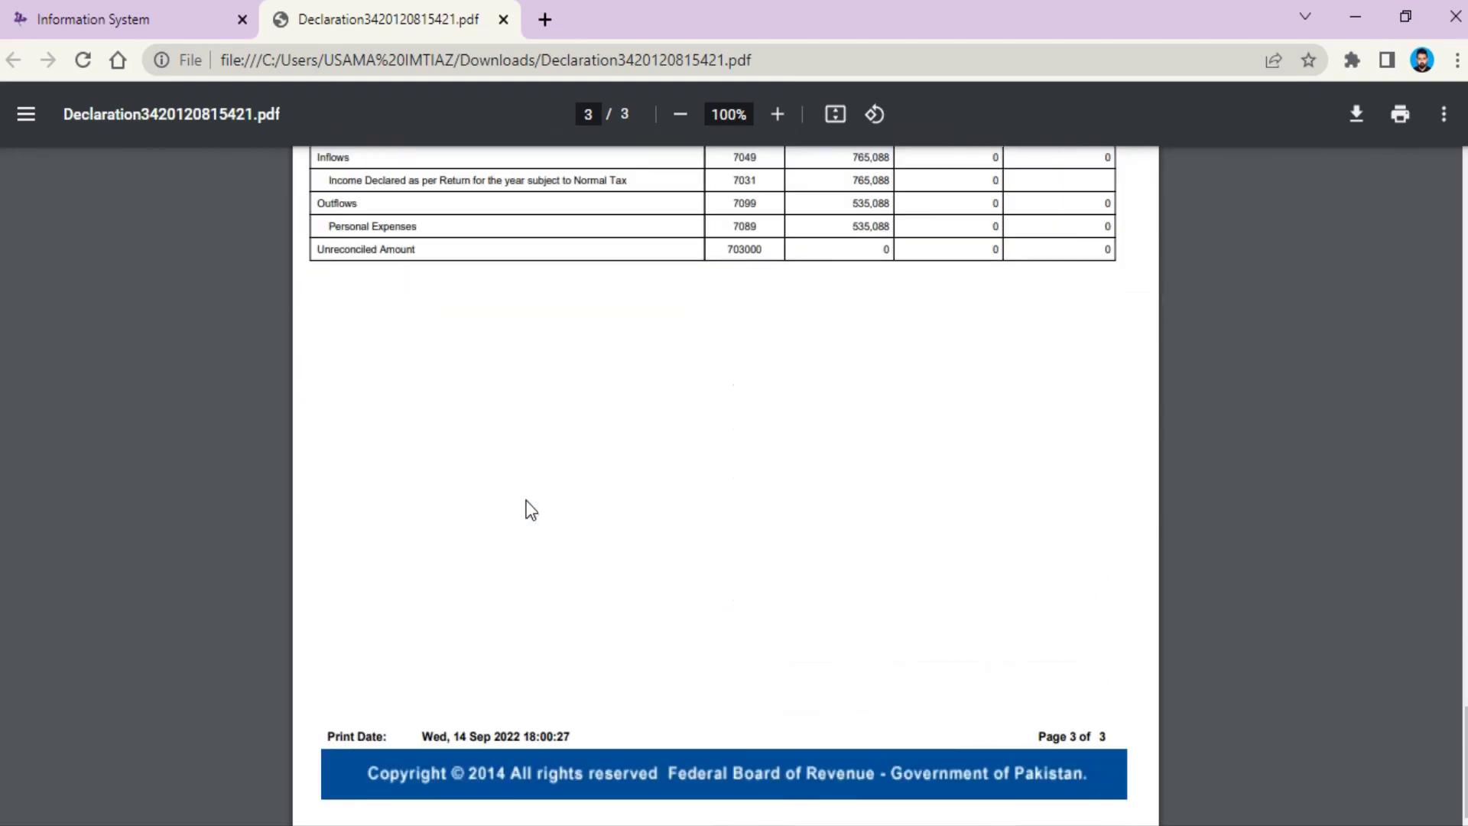
pyautogui.scroll(15, 527, 500)
pyautogui.scroll(12, 532, 506)
pyautogui.scroll(-6, 532, 497)
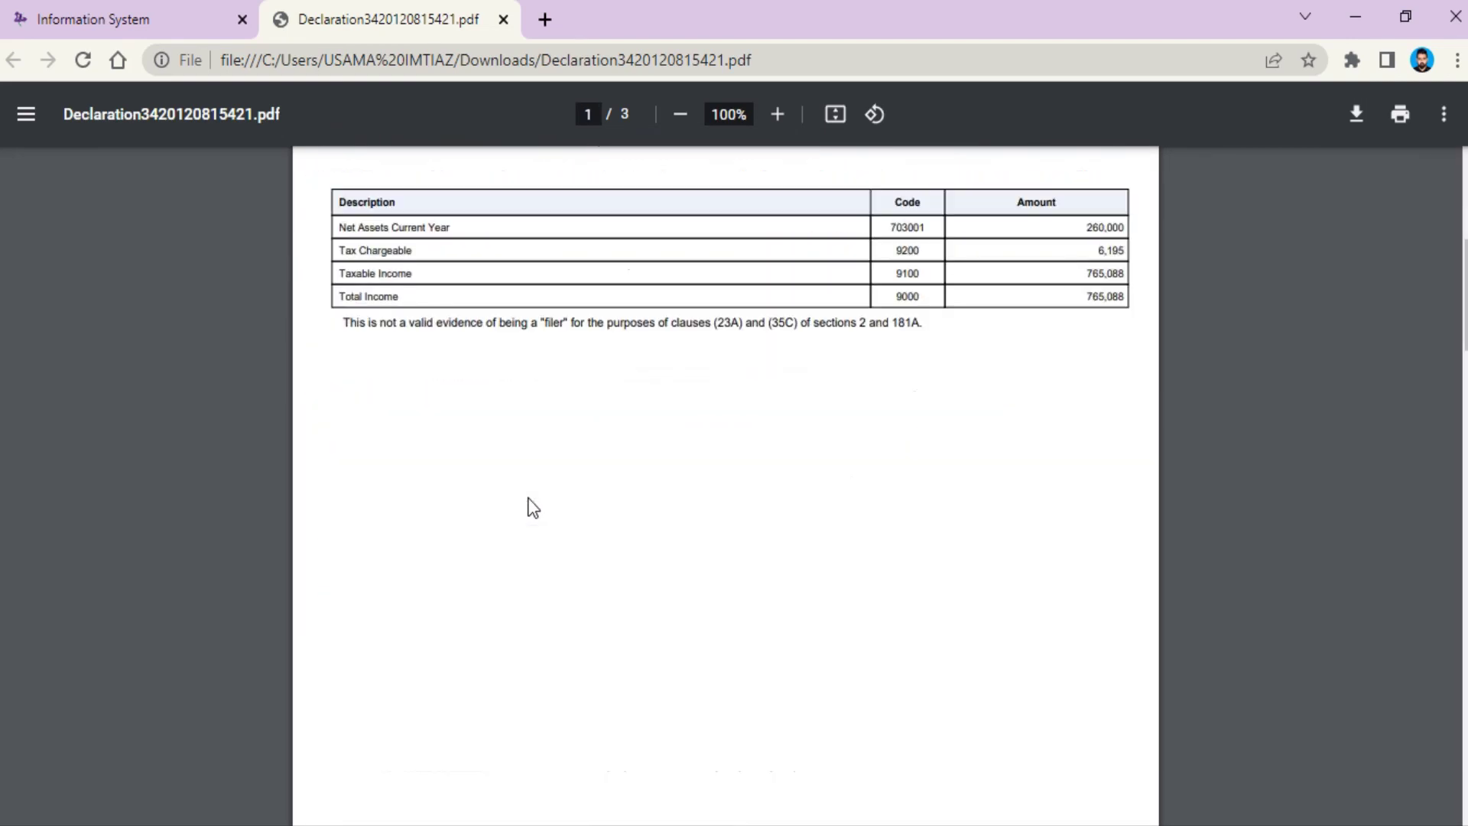